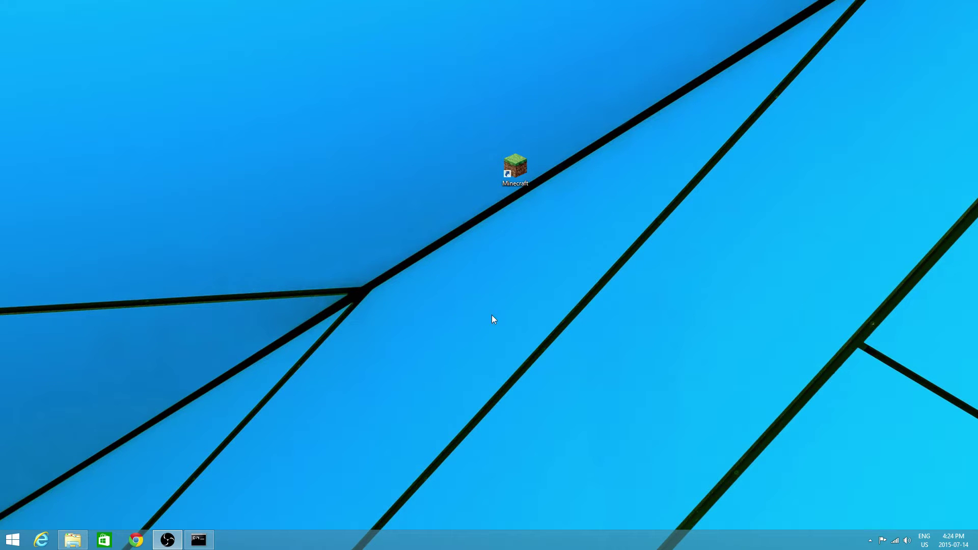
Launch Minecraft from its desktop shortcut.
{"action": "double_click", "coordinate": [517, 168]}
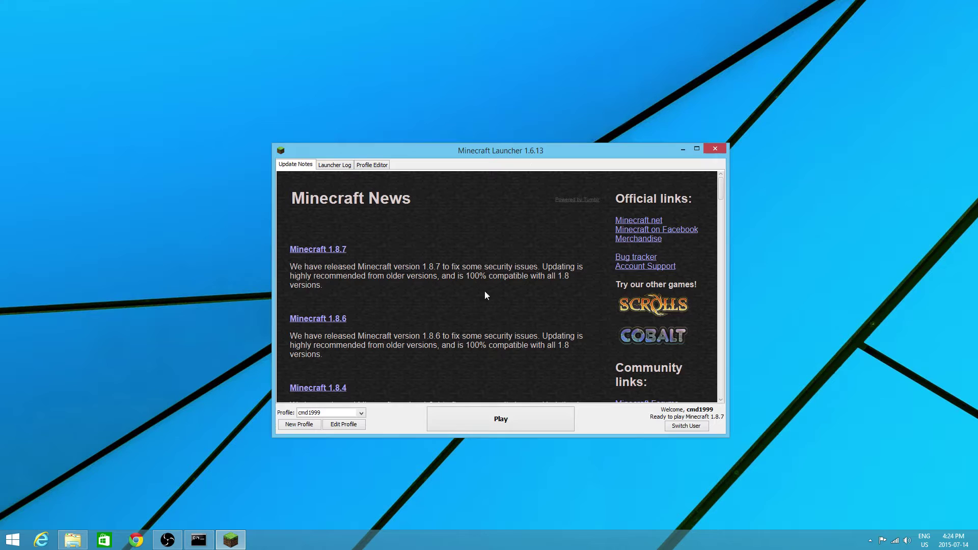
Start Minecraft 1.8.7 and walk into the middle of the glowstone-lined dirt room.
{"action": "left_click", "coordinate": [531, 417]}
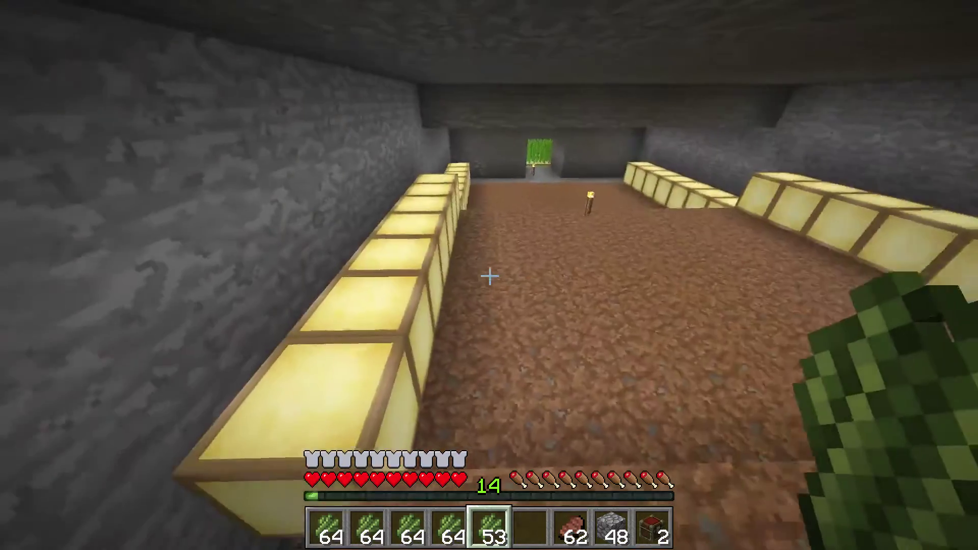
{"action": "key", "text": "a"}
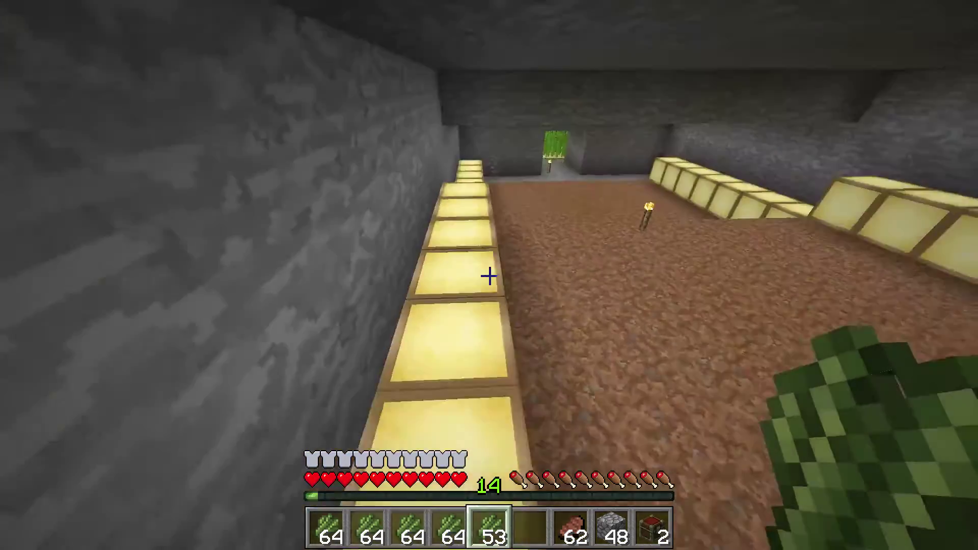
{"action": "key", "text": "d"}
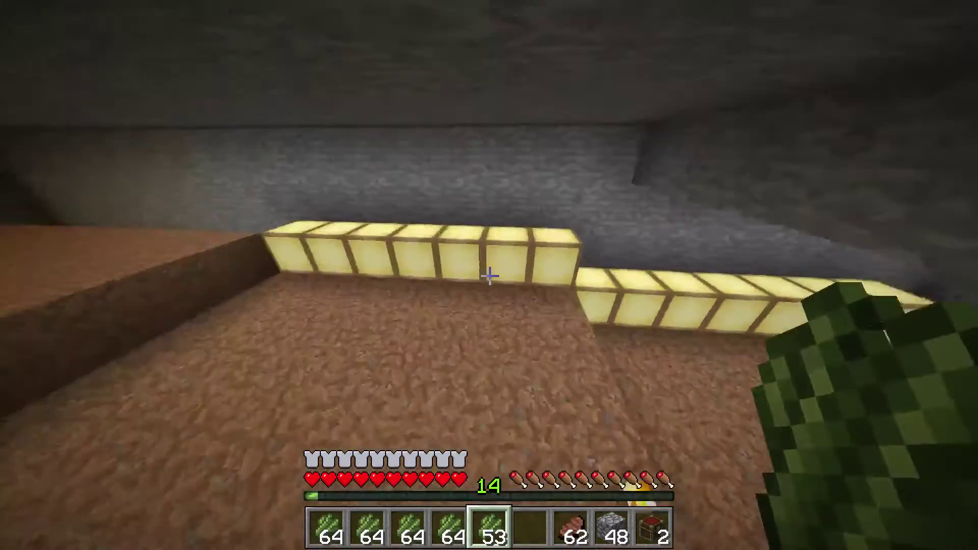
Look over the Resource Packs screen without changes and return to the world.
{"action": "key", "text": "Escape"}
{"action": "left_click", "coordinate": [461, 326]}
{"action": "left_click", "coordinate": [357, 392]}
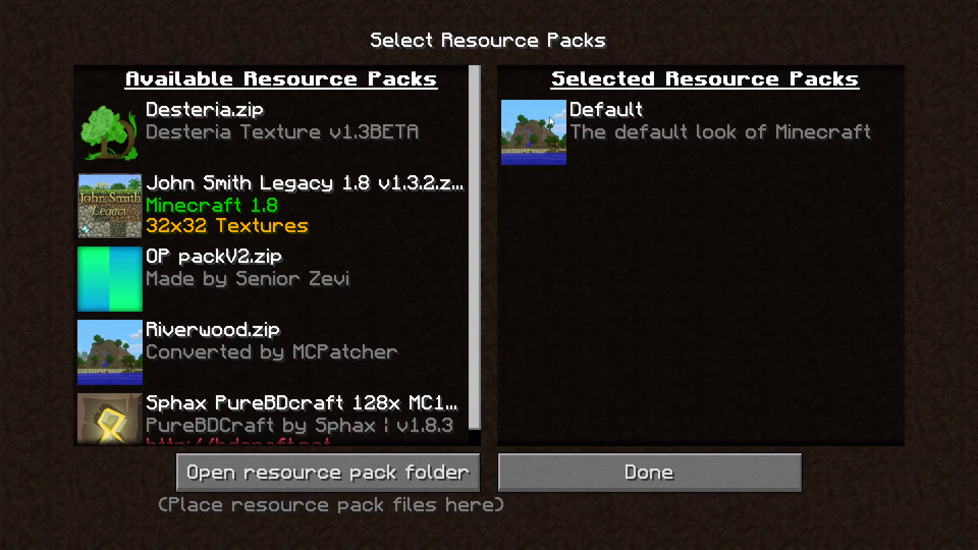
{"action": "left_click", "coordinate": [587, 463]}
{"action": "left_click", "coordinate": [587, 463]}
{"action": "key", "text": "Escape"}
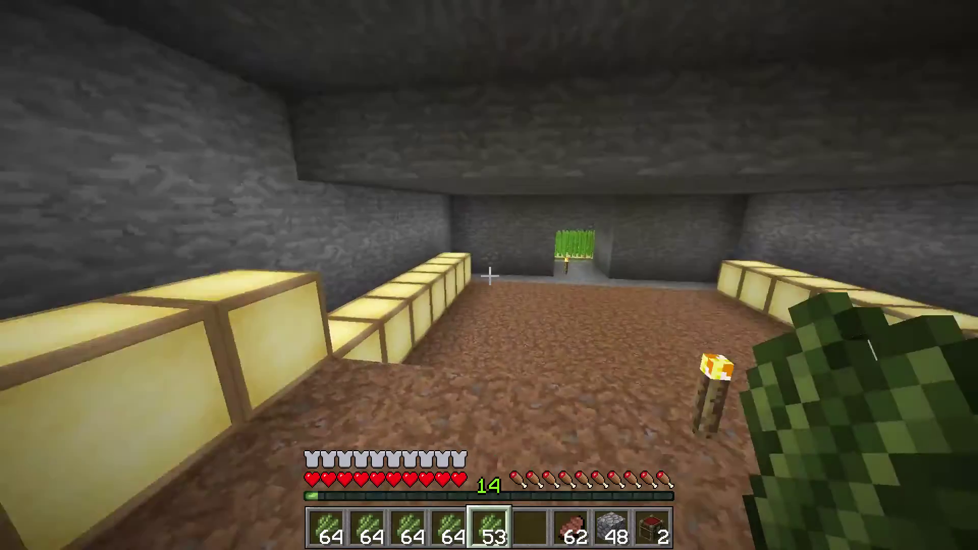
Activate the OP packV2.zip resource pack and return to the game menu.
{"action": "key", "text": "Escape"}
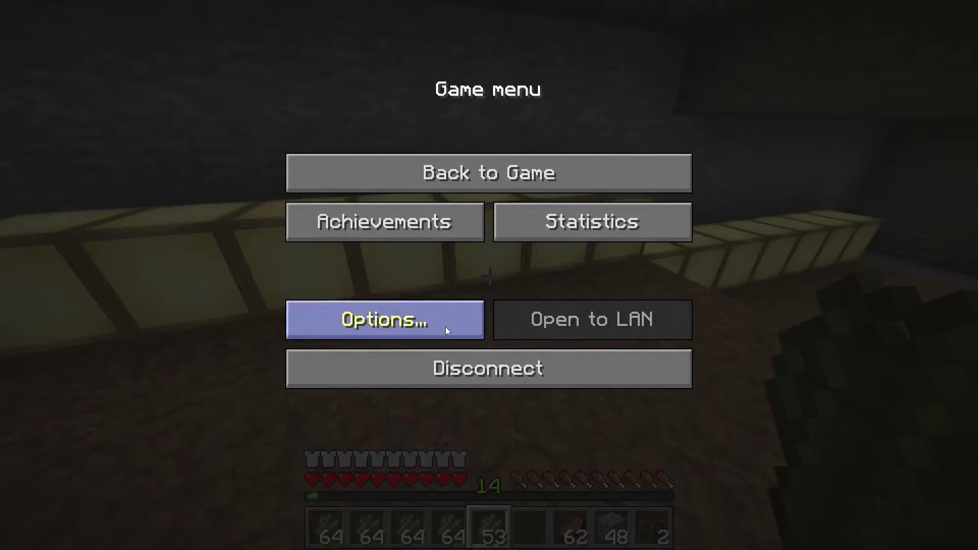
{"action": "left_click", "coordinate": [446, 326]}
{"action": "left_click", "coordinate": [330, 392]}
{"action": "left_click", "coordinate": [109, 278]}
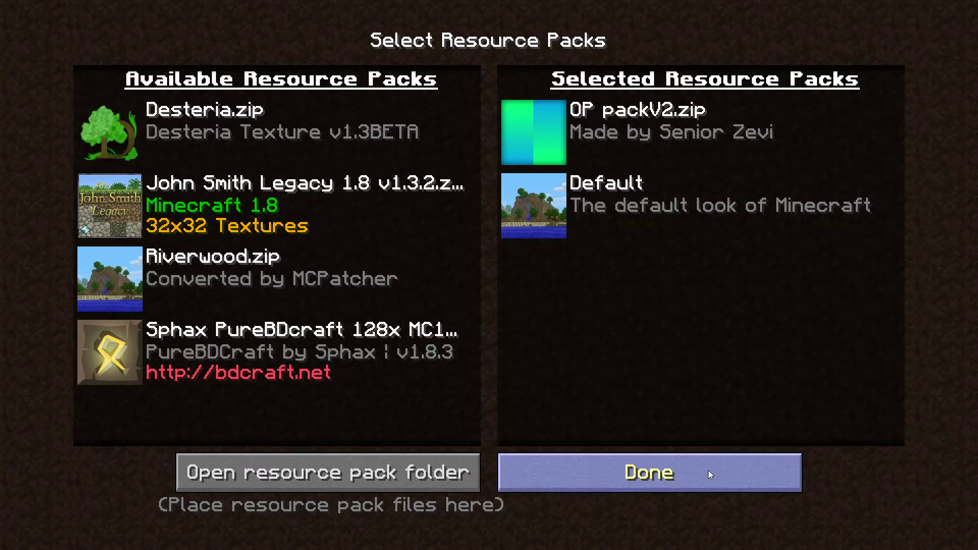
{"action": "left_click", "coordinate": [570, 466]}
{"action": "left_click", "coordinate": [532, 453]}
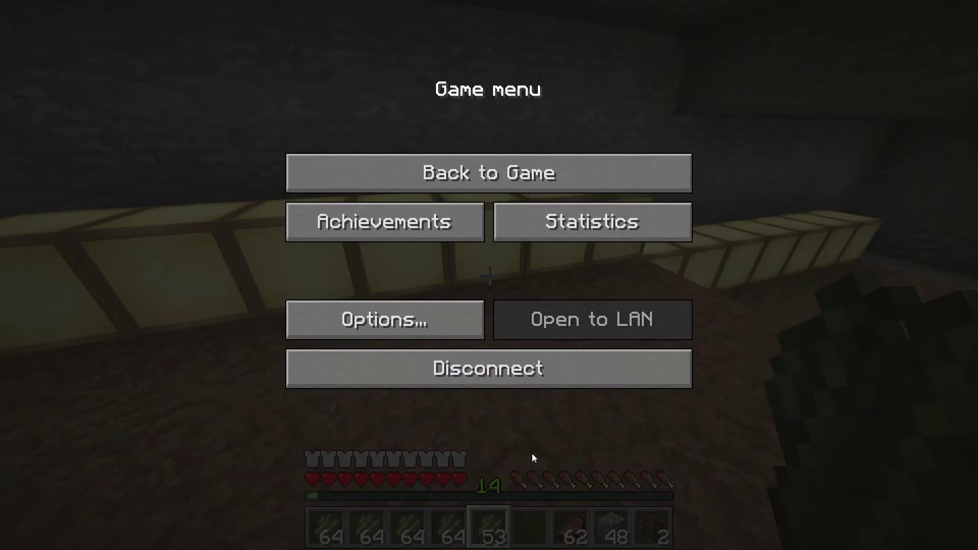
Deactivate OP packV2.zip, leaving only the Default pack selected.
{"action": "left_click", "coordinate": [449, 321]}
{"action": "left_click", "coordinate": [361, 393]}
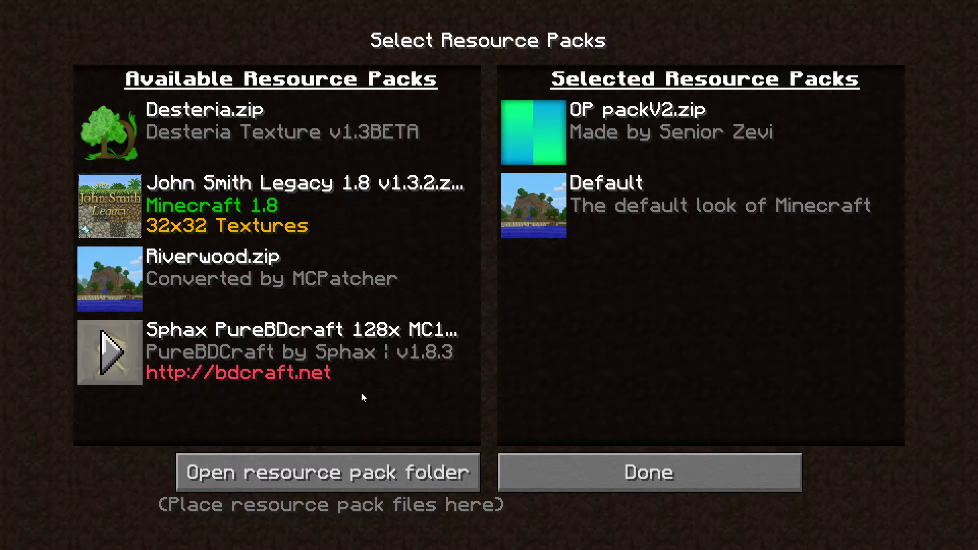
{"action": "left_click", "coordinate": [536, 139]}
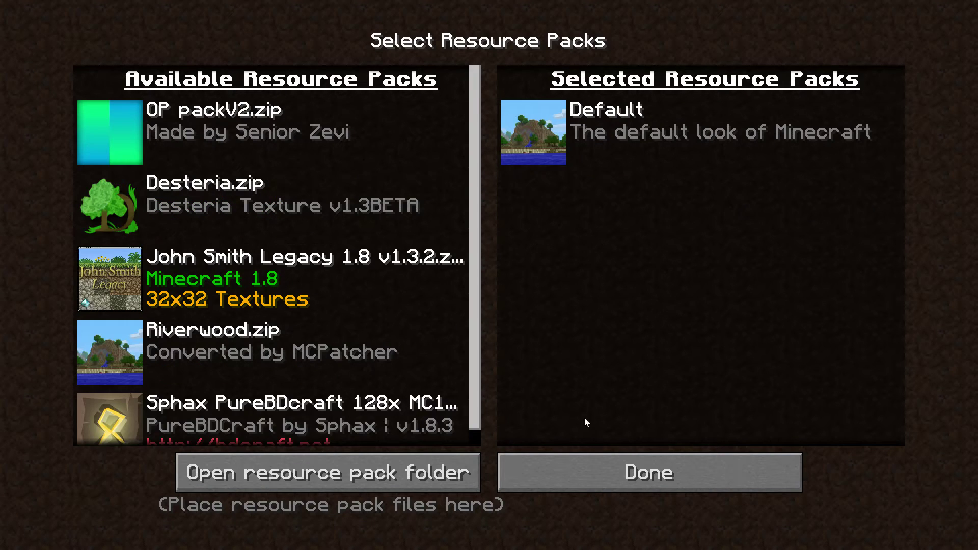
{"action": "left_click", "coordinate": [579, 463]}
{"action": "key", "text": "Escape"}
{"action": "key", "text": "Escape"}
{"action": "left_click", "coordinate": [443, 321]}
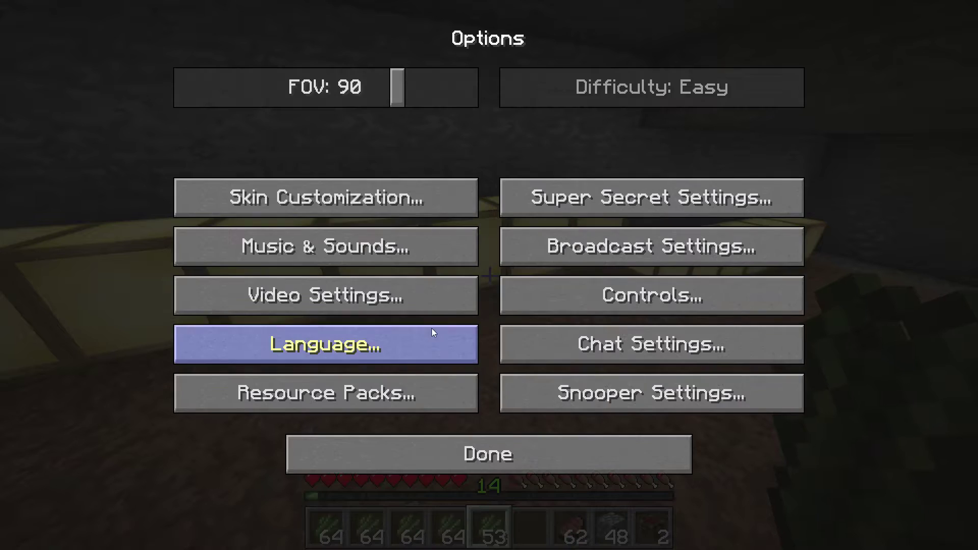
{"action": "left_click", "coordinate": [403, 393]}
Disconnect from the server and load the singleplayer world.
{"action": "left_click", "coordinate": [606, 462]}
{"action": "left_click", "coordinate": [506, 451]}
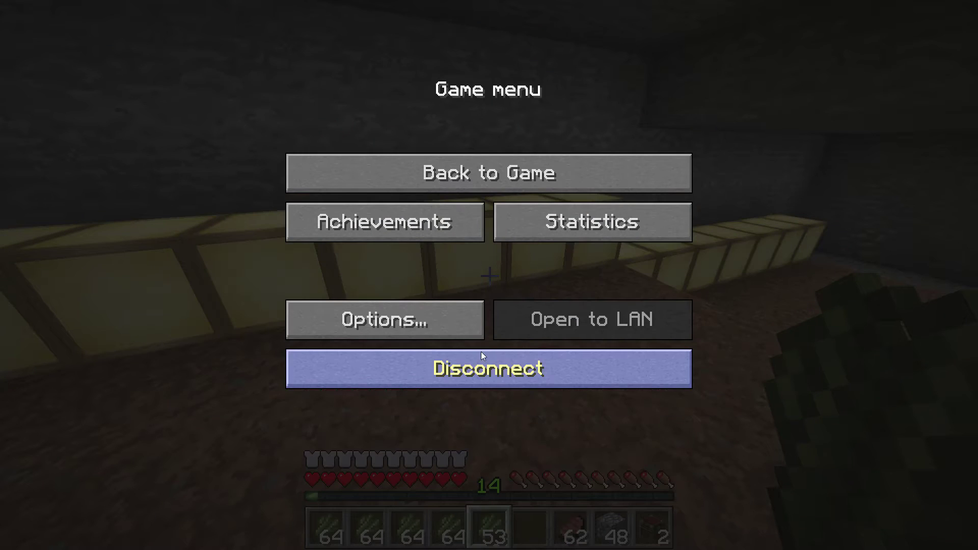
{"action": "left_click", "coordinate": [489, 369]}
{"action": "left_click", "coordinate": [674, 501]}
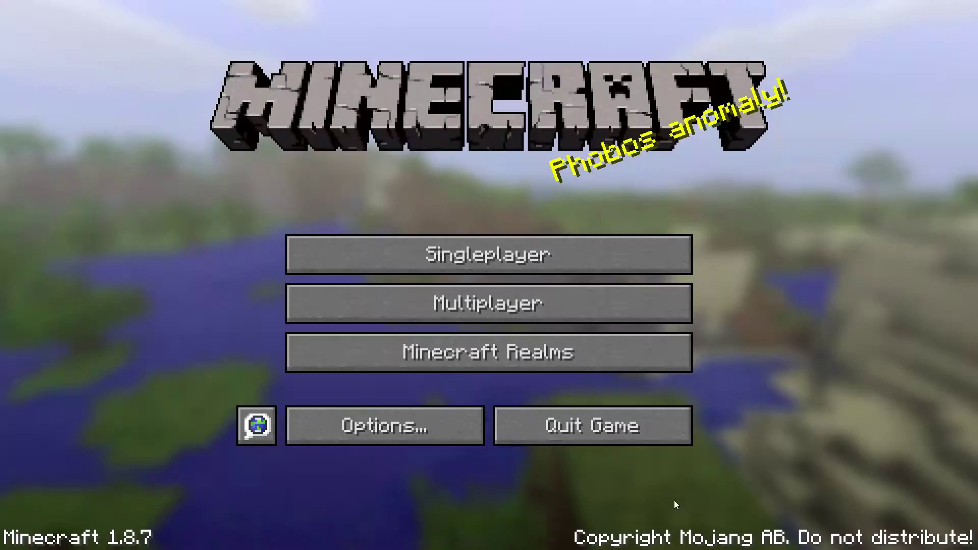
{"action": "left_click", "coordinate": [402, 250]}
{"action": "double_click", "coordinate": [426, 155]}
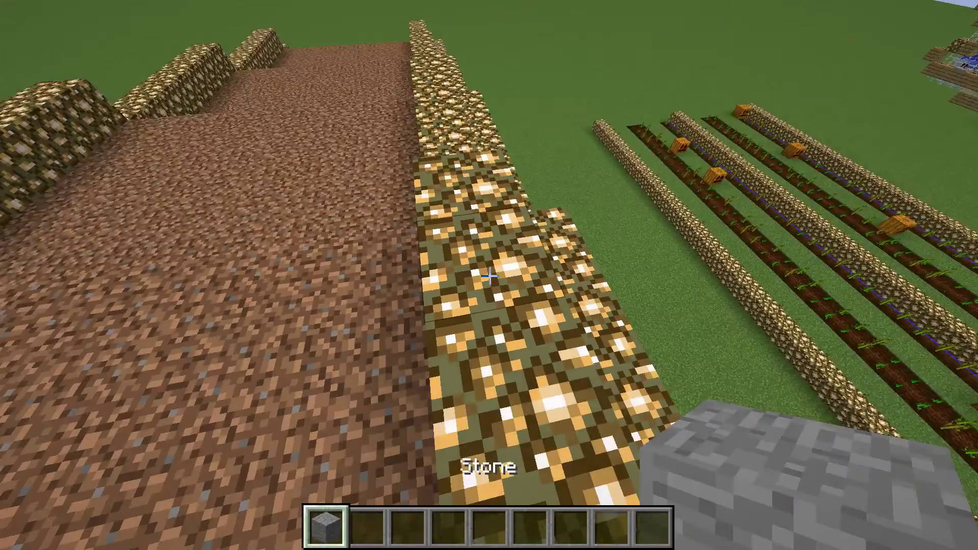
Check that only the Default pack is selected, then resume play in the world.
{"action": "key", "text": "Escape"}
{"action": "left_click", "coordinate": [407, 321]}
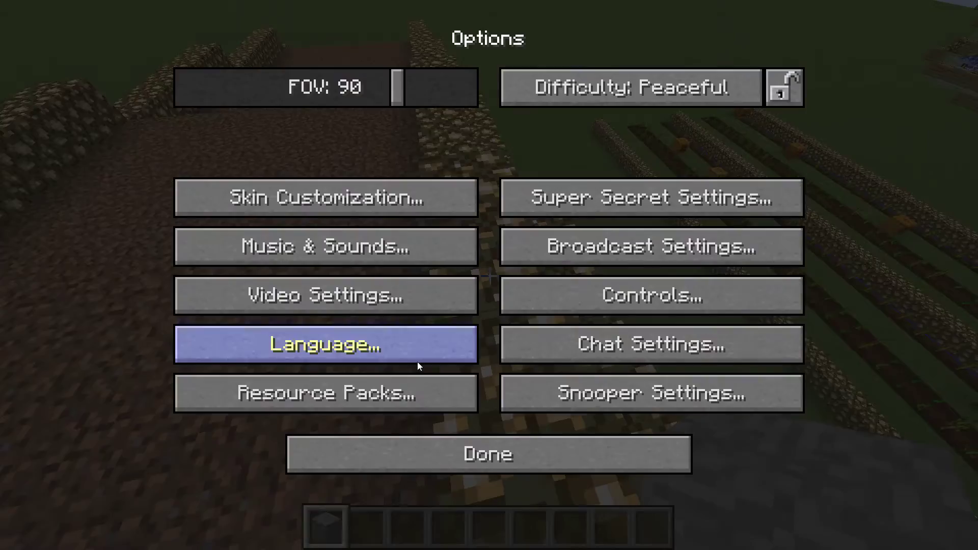
{"action": "left_click", "coordinate": [417, 392]}
{"action": "left_click", "coordinate": [540, 472]}
{"action": "key", "text": "Escape"}
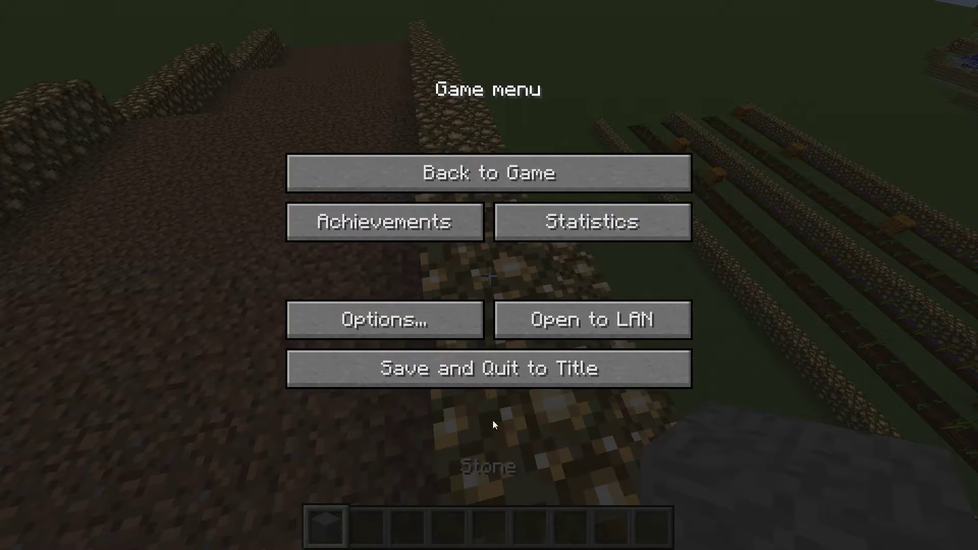
{"action": "key", "text": "Escape"}
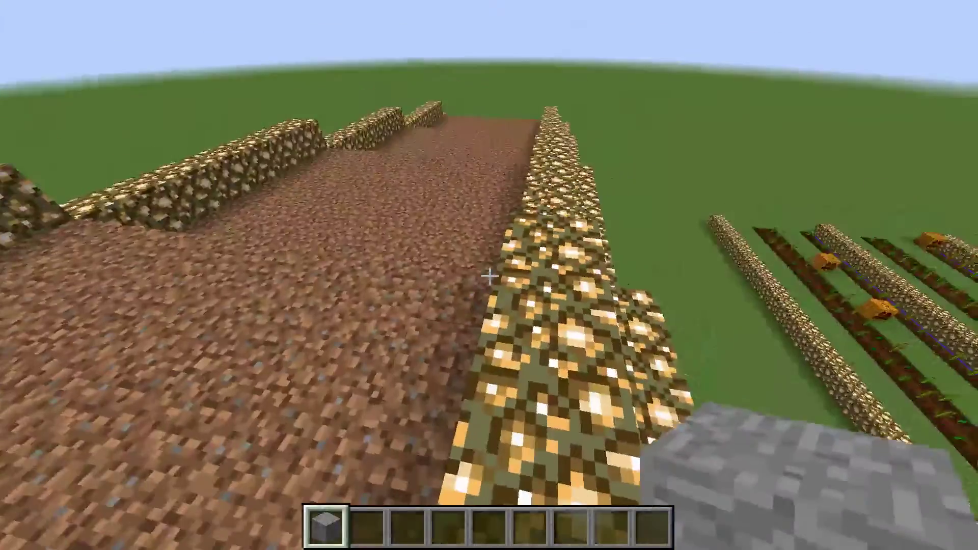
Activate the Desteria.zip resource pack and return to the world to preview it.
{"action": "key", "text": "Escape"}
{"action": "left_click", "coordinate": [438, 326]}
{"action": "left_click", "coordinate": [367, 392]}
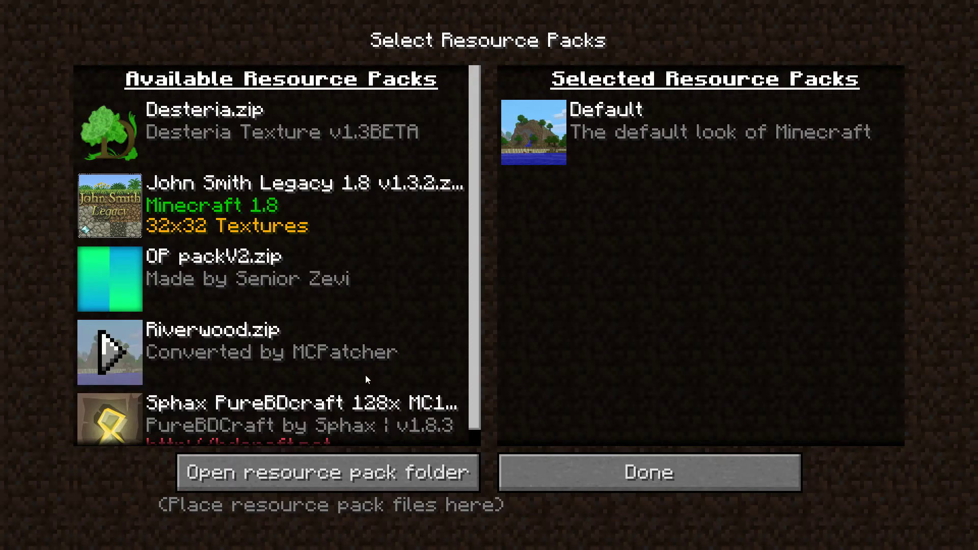
{"action": "left_click", "coordinate": [105, 122]}
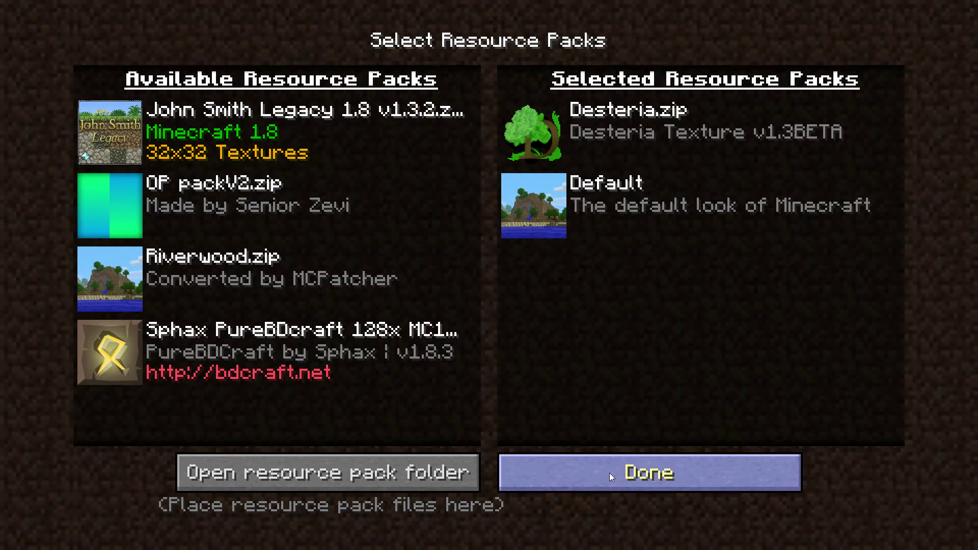
{"action": "left_click", "coordinate": [568, 456]}
{"action": "left_click", "coordinate": [554, 460]}
{"action": "key", "text": "Escape"}
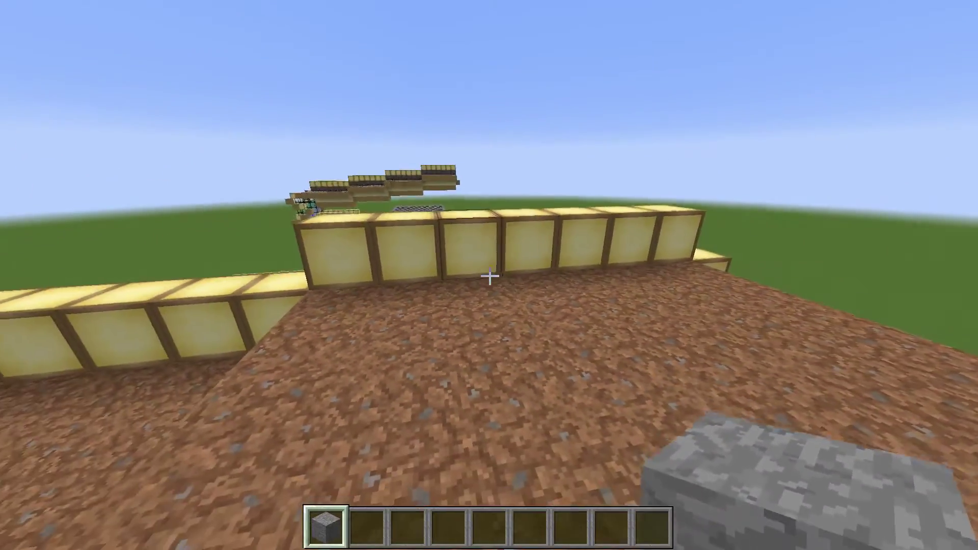
Remove Desteria.zip so only the Default pack stays selected.
{"action": "key", "text": "Escape"}
{"action": "left_click", "coordinate": [458, 316]}
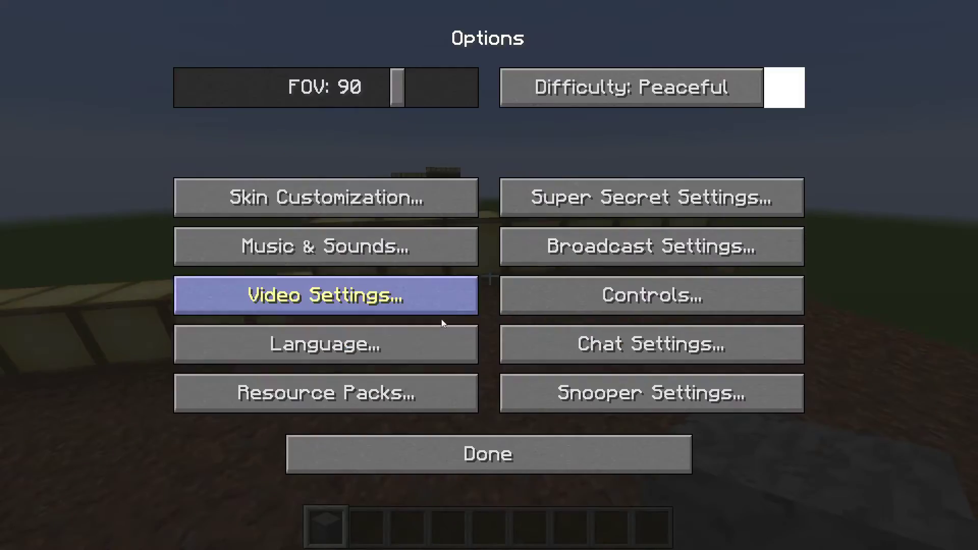
{"action": "left_click", "coordinate": [356, 392]}
{"action": "left_click", "coordinate": [514, 143]}
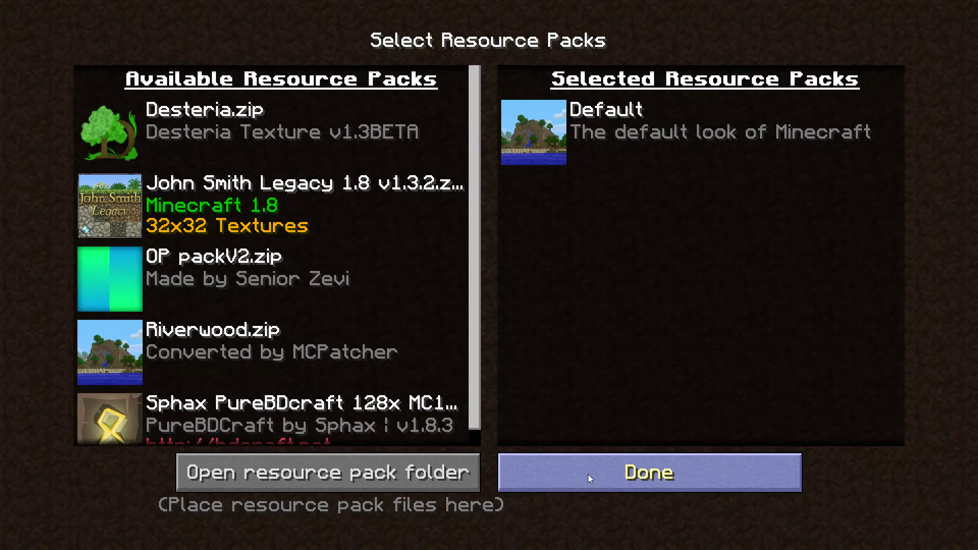
{"action": "left_click", "coordinate": [520, 464]}
{"action": "left_click", "coordinate": [555, 463]}
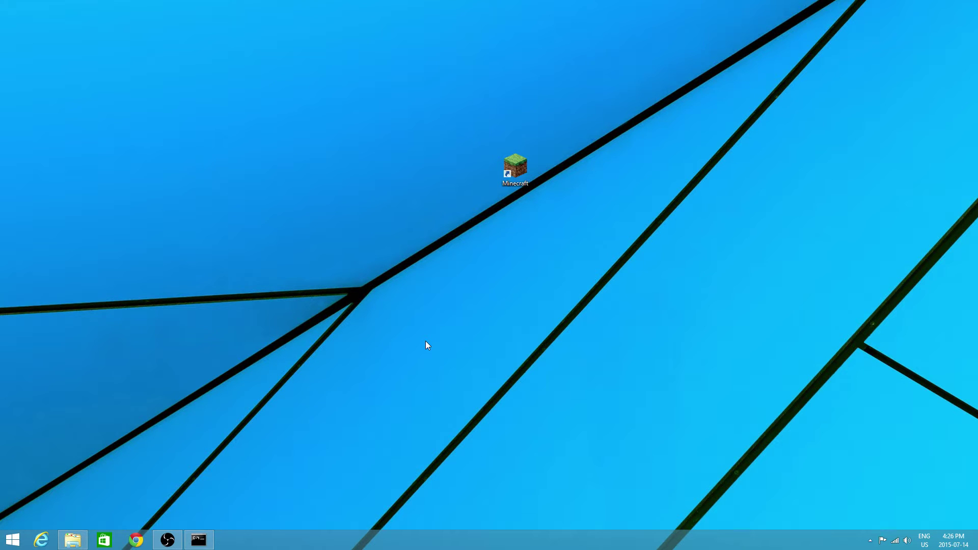
Run %appdata% from the Windows Run prompt to open the Roaming folder.
{"action": "key", "text": "super+r"}
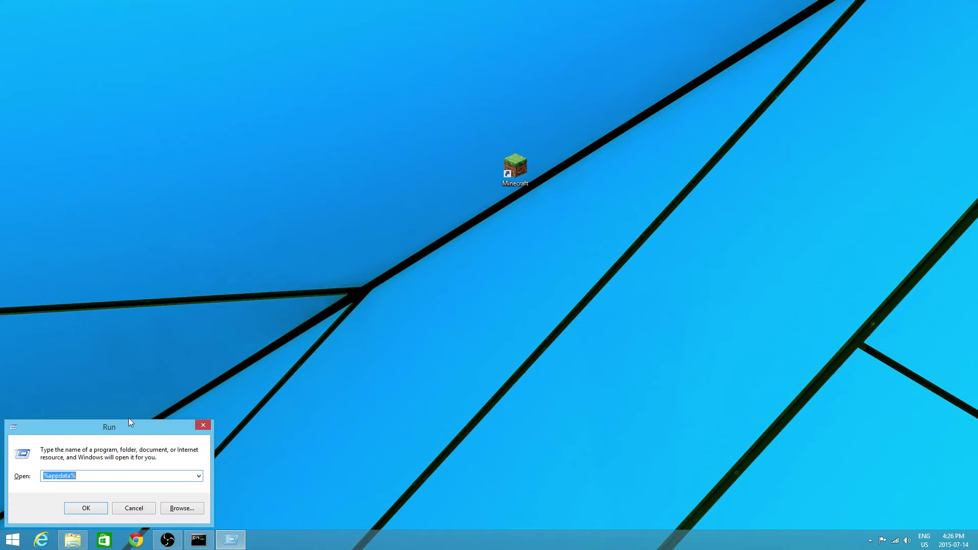
{"action": "left_click_drag", "start_coordinate": [129, 419], "coordinate": [524, 236]}
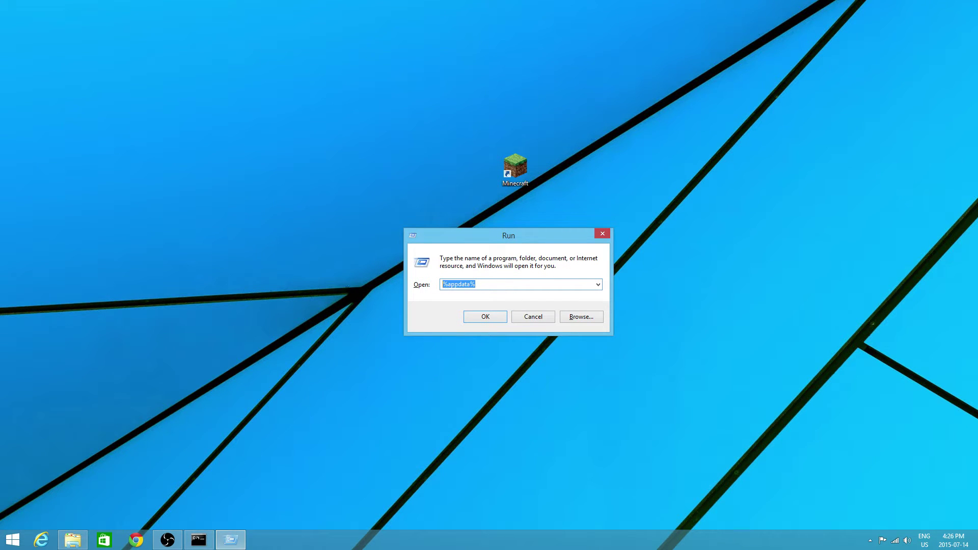
{"action": "key", "text": "BackSpace"}
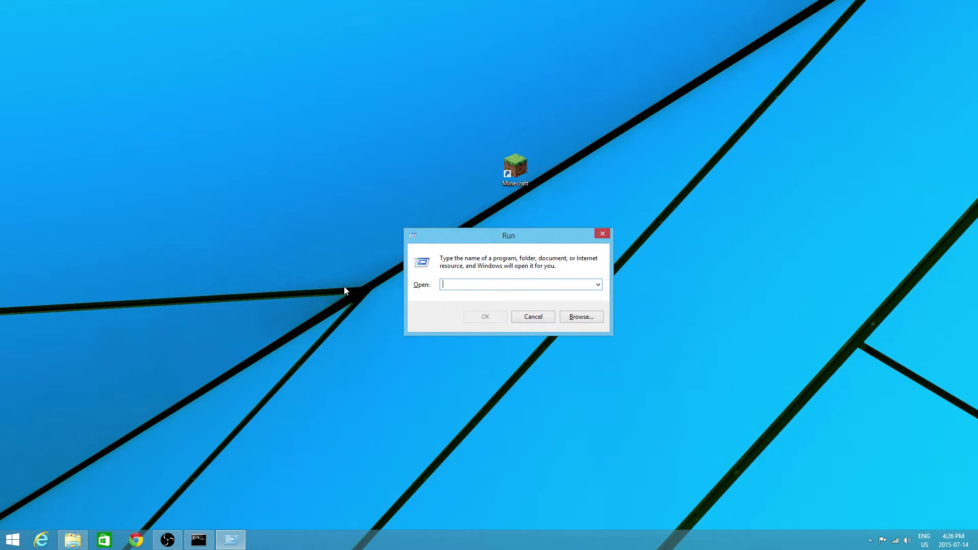
{"action": "type", "text": "%"}
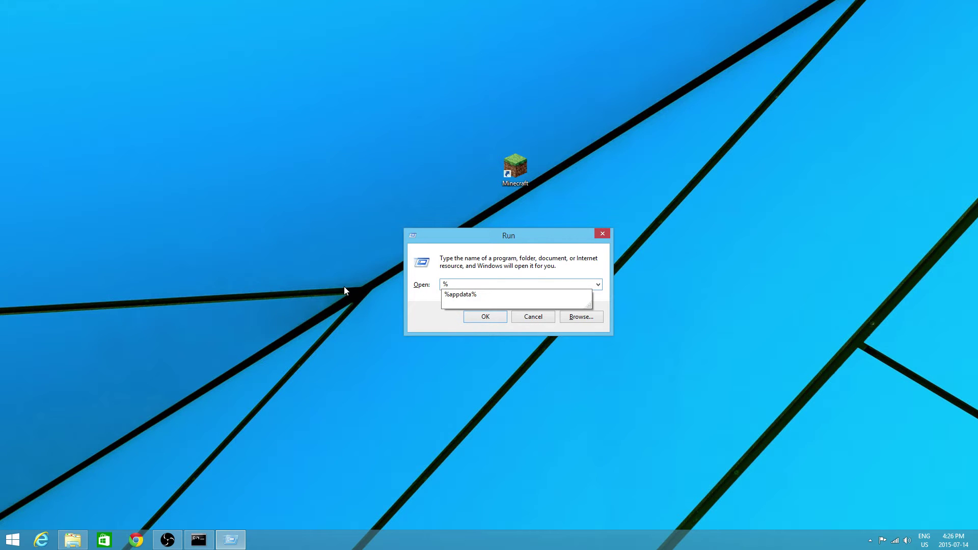
{"action": "type", "text": "aoo"}
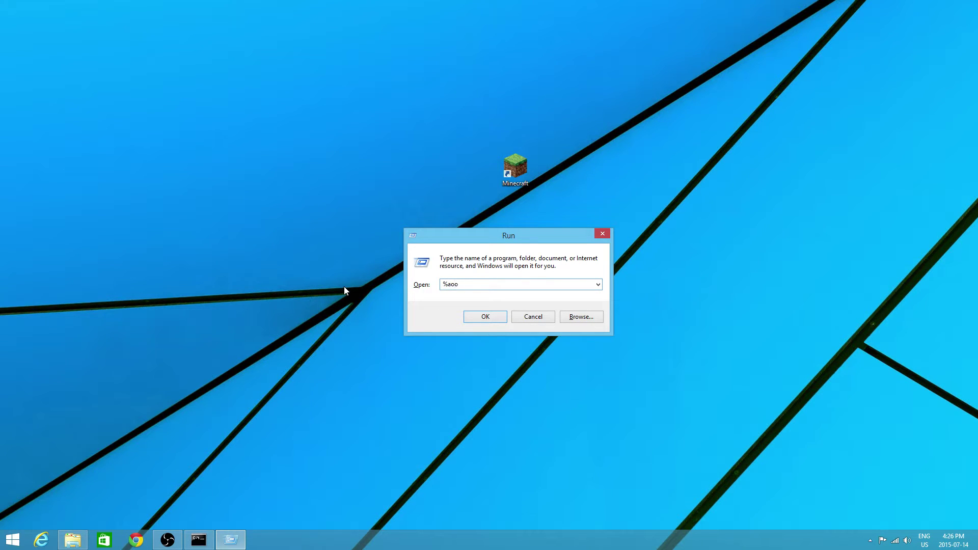
{"action": "key", "text": "BackSpace"}
{"action": "key", "text": "BackSpace"}
{"action": "type", "text": "pp"}
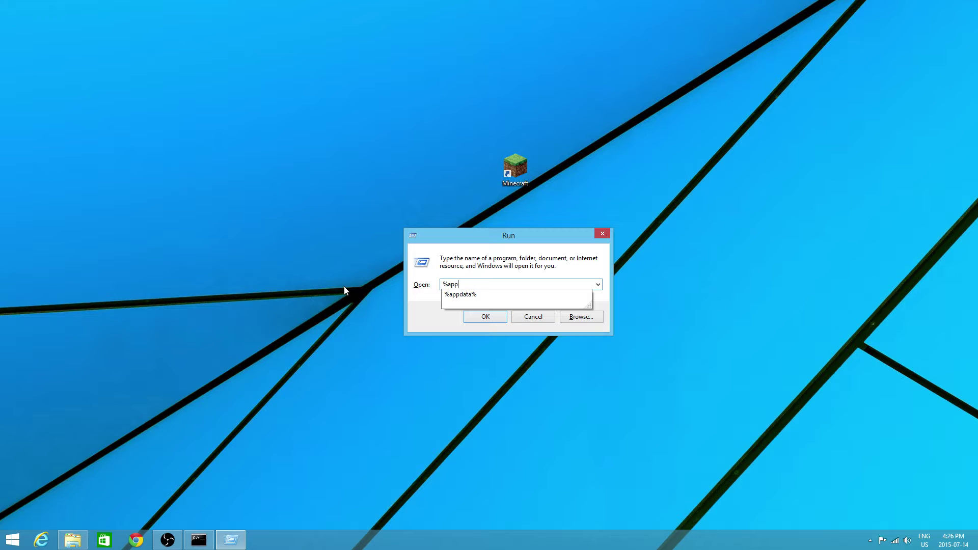
{"action": "type", "text": "data%"}
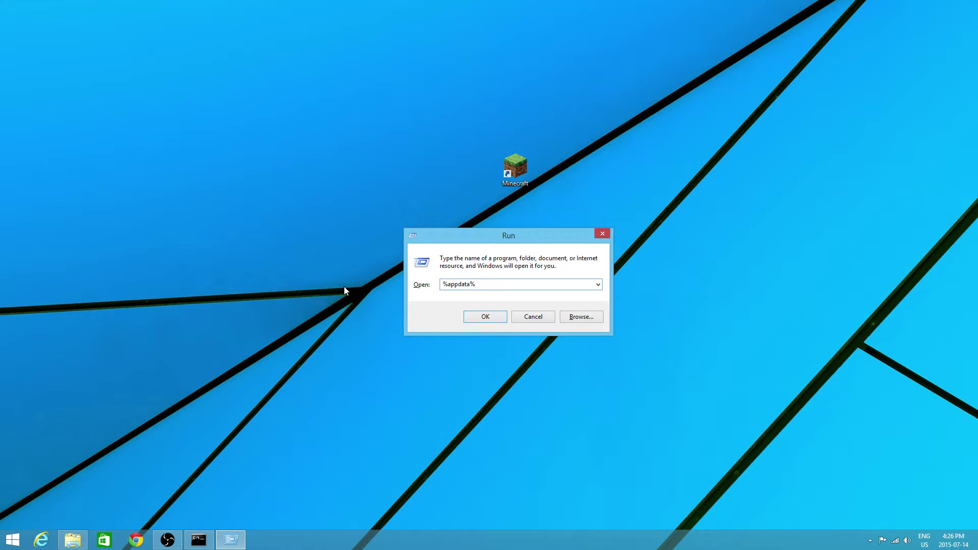
{"action": "key", "text": "Return"}
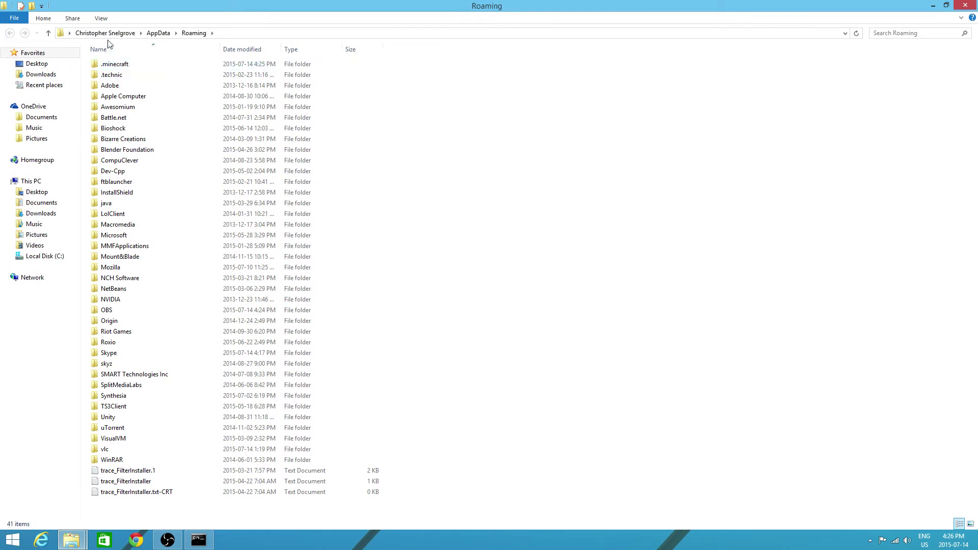
Open .minecraft\server-resource-packs and look over its five legacy pack files.
{"action": "double_click", "coordinate": [153, 65]}
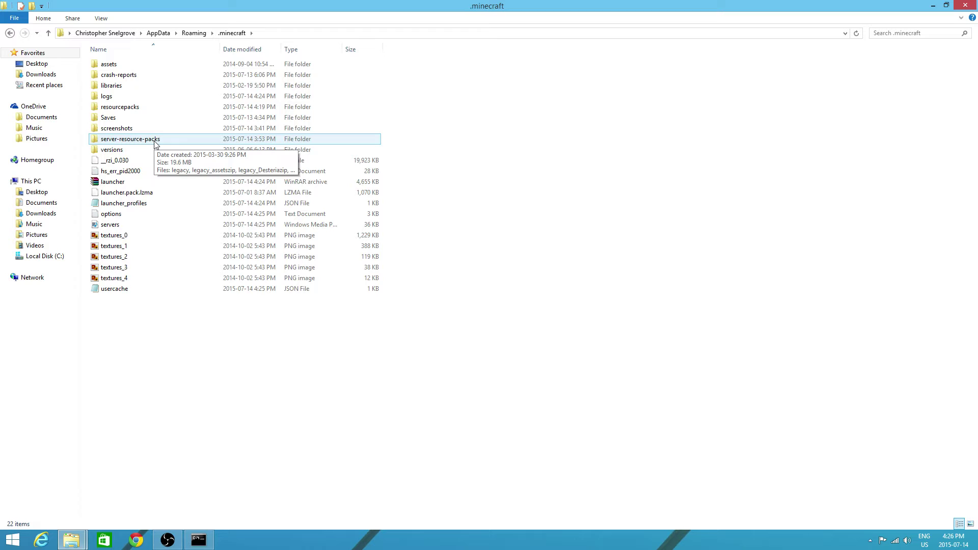
{"action": "left_click", "coordinate": [113, 142]}
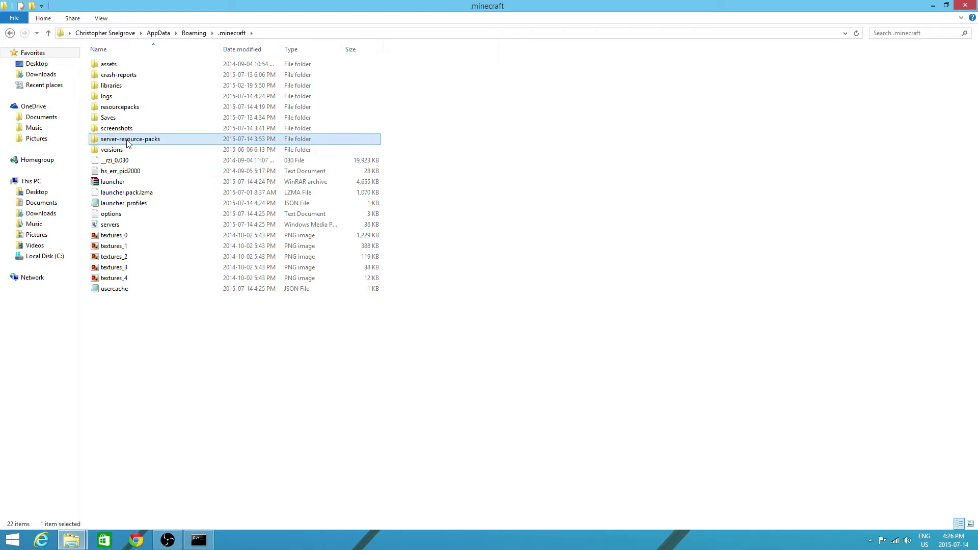
{"action": "double_click", "coordinate": [159, 144]}
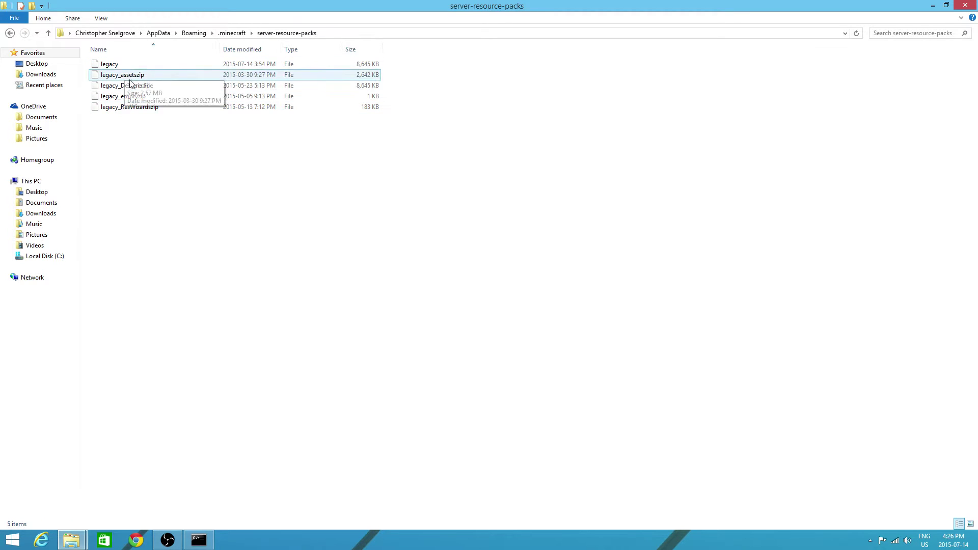
{"action": "left_click_drag", "start_coordinate": [150, 131], "coordinate": [130, 69]}
{"action": "left_click", "coordinate": [155, 155]}
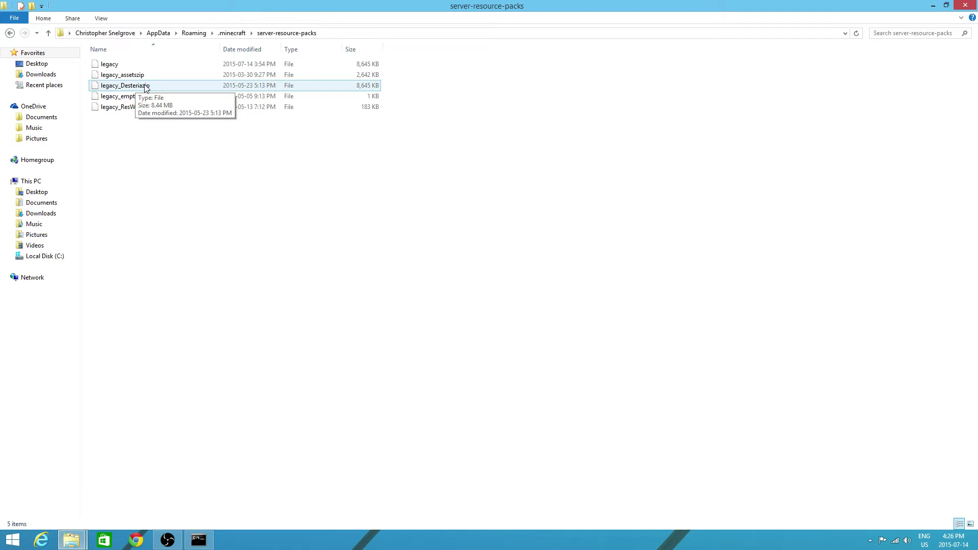
Open legacy_Desteriazip as a ZIP archive with WinRAR archiver.
{"action": "double_click", "coordinate": [176, 90]}
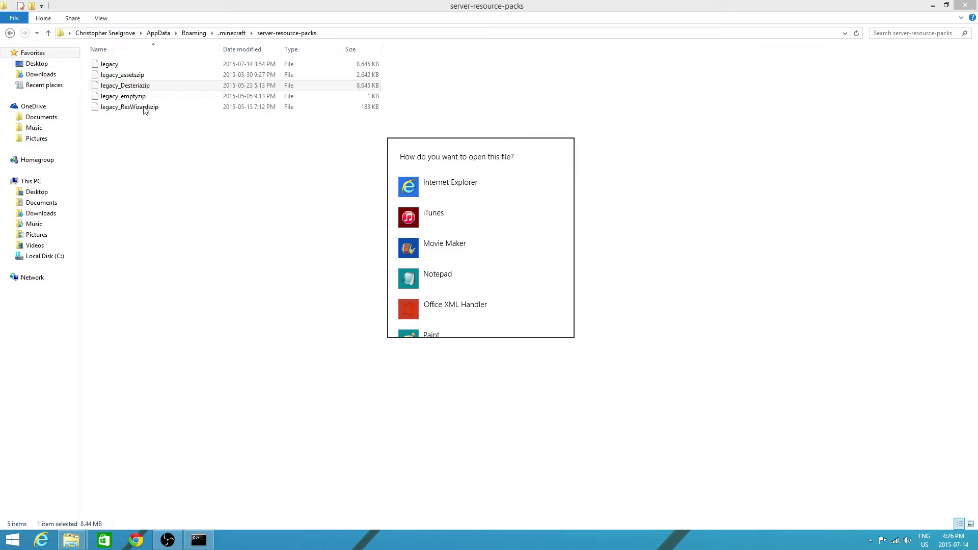
{"action": "left_click", "coordinate": [465, 191]}
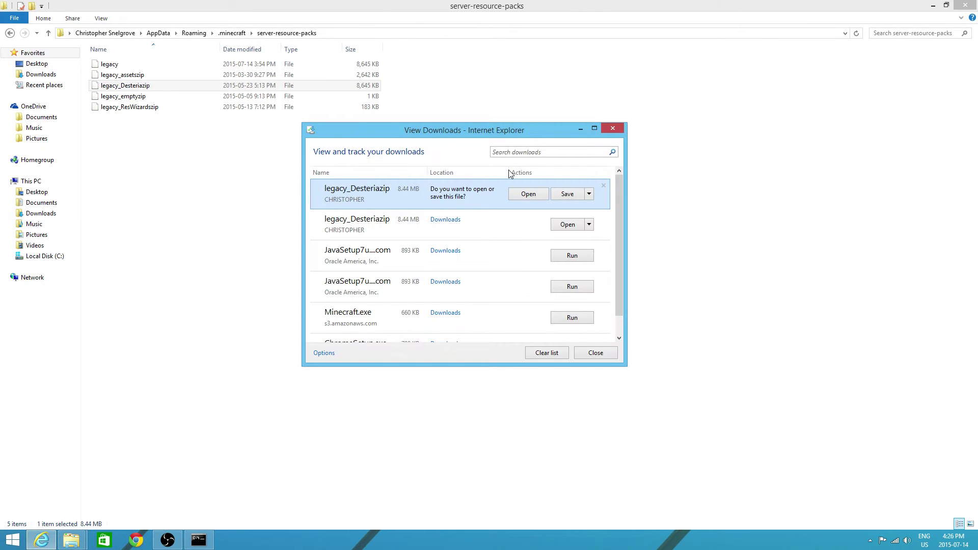
{"action": "left_click", "coordinate": [527, 197]}
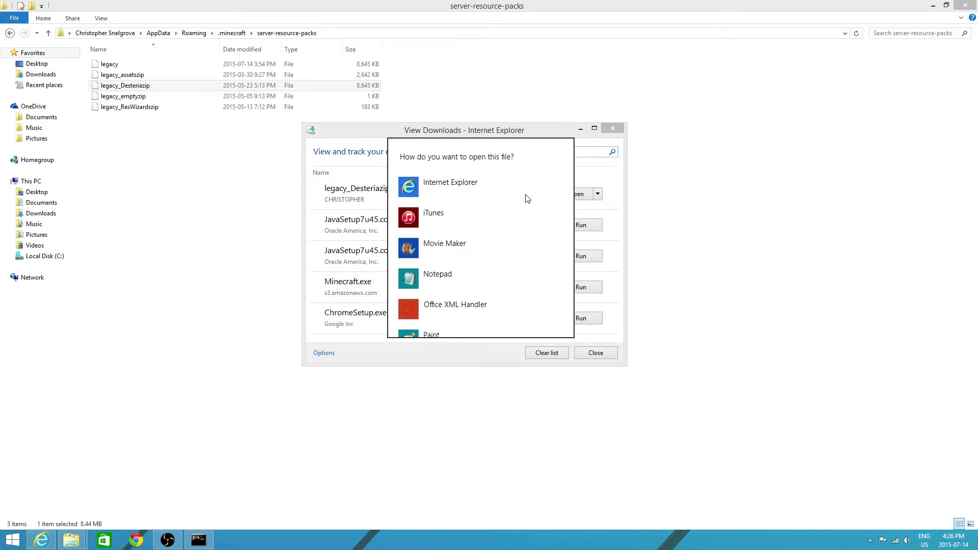
{"action": "scroll", "coordinate": [514, 225], "scroll_direction": "down", "scroll_amount": 3}
{"action": "scroll", "coordinate": [514, 225], "scroll_direction": "down", "scroll_amount": 3}
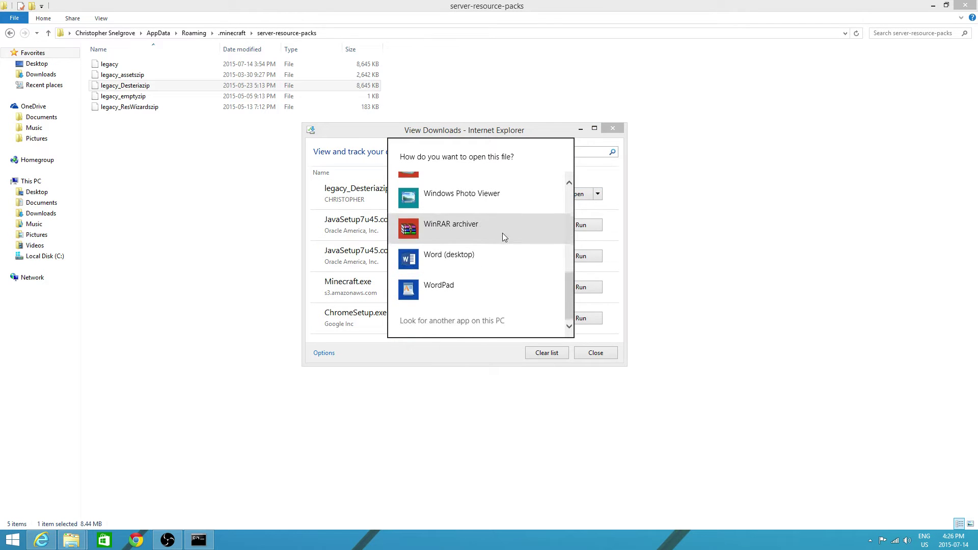
{"action": "left_click", "coordinate": [455, 231]}
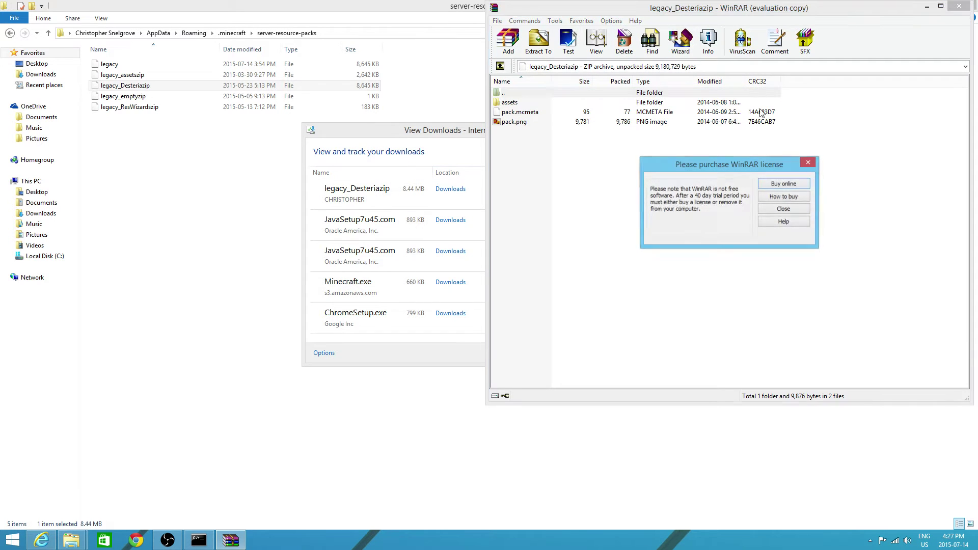
Dismiss the WinRAR licence reminder and launch Google Chrome.
{"action": "left_click", "coordinate": [808, 162]}
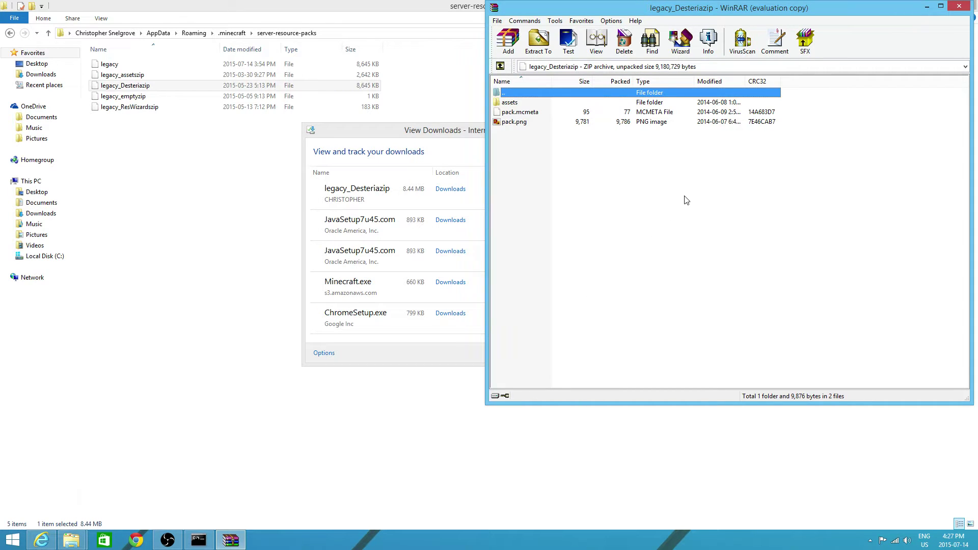
{"action": "left_click", "coordinate": [136, 540]}
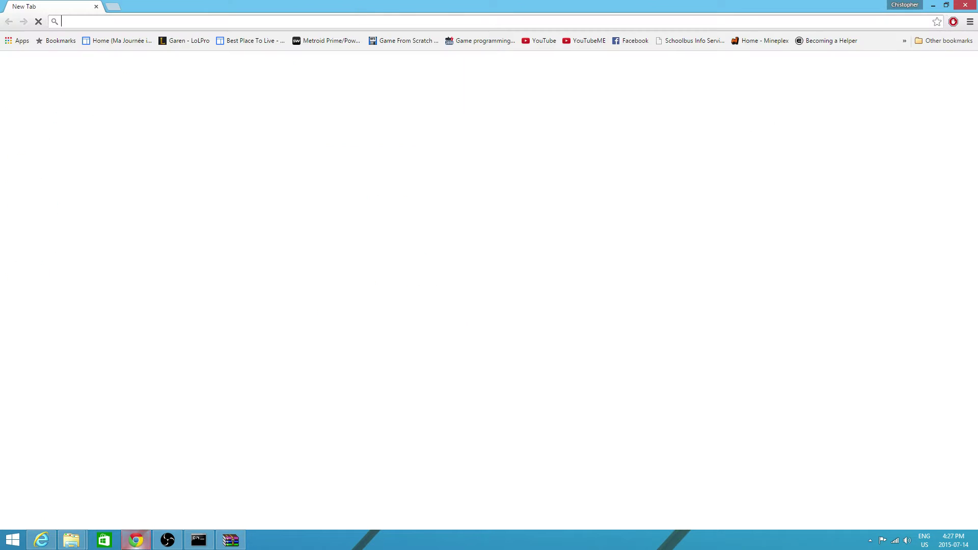
Search Google for winrar and browse the rarlab.com and win-rar.com results.
{"action": "type", "text": "winrar"}
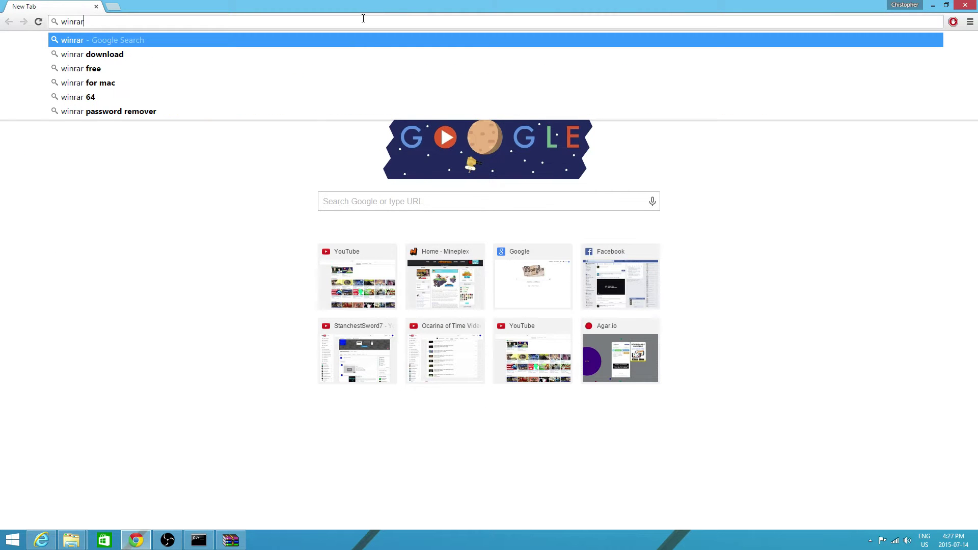
{"action": "key", "text": "Return"}
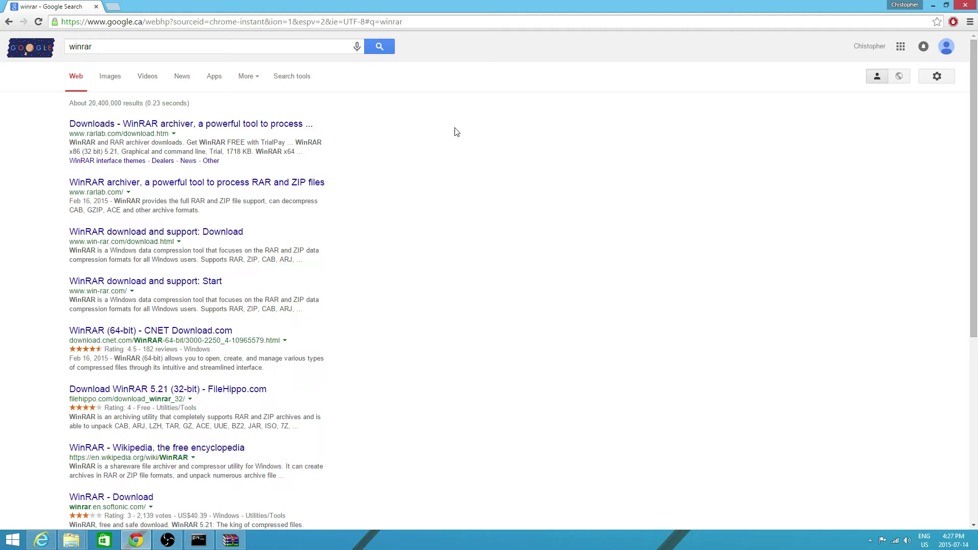
{"action": "left_click", "coordinate": [284, 125]}
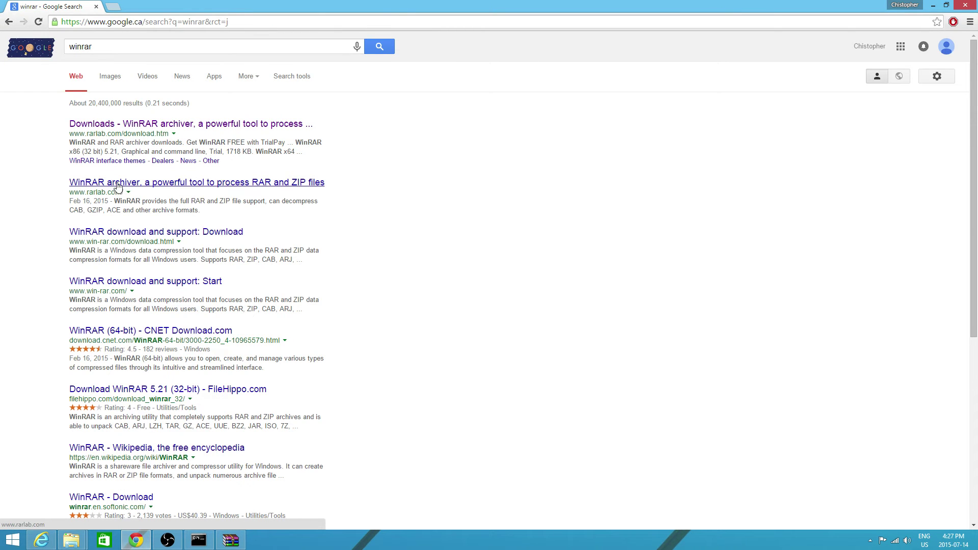
{"action": "left_click", "coordinate": [116, 184]}
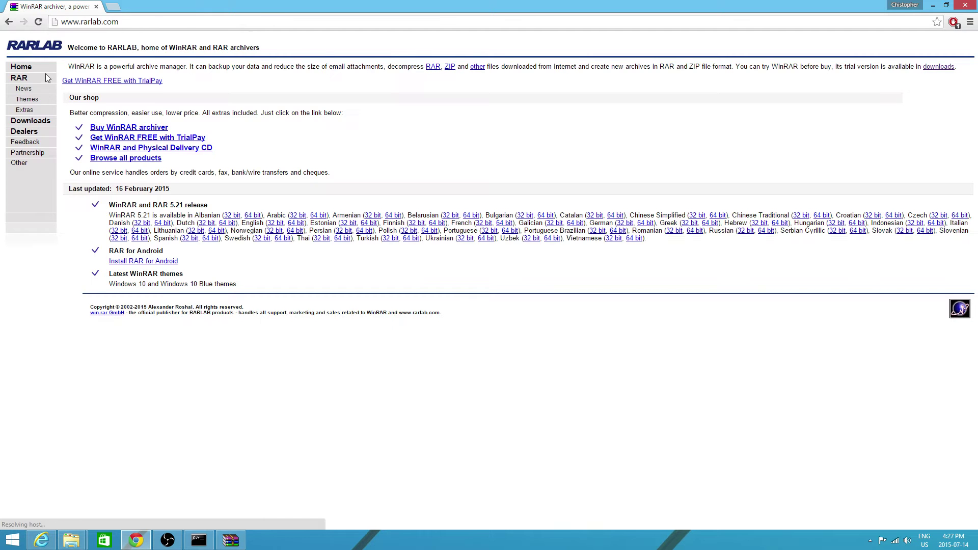
{"action": "left_click", "coordinate": [9, 21]}
{"action": "left_click", "coordinate": [140, 234]}
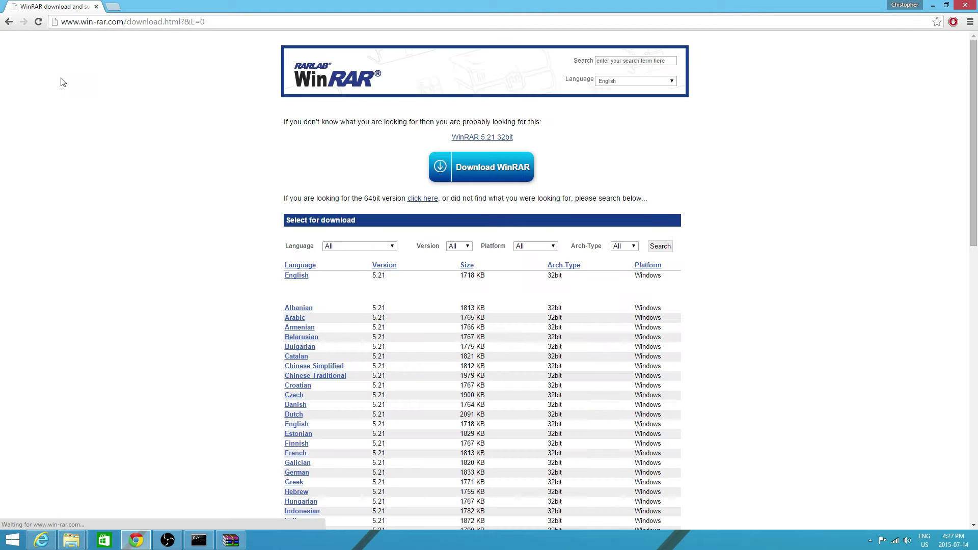
{"action": "left_click", "coordinate": [9, 22]}
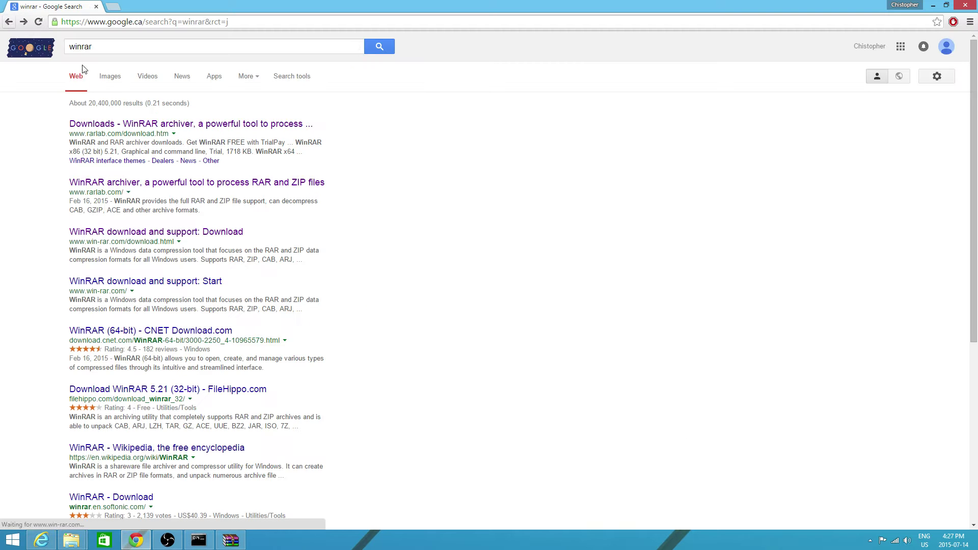
{"action": "left_click", "coordinate": [136, 285]}
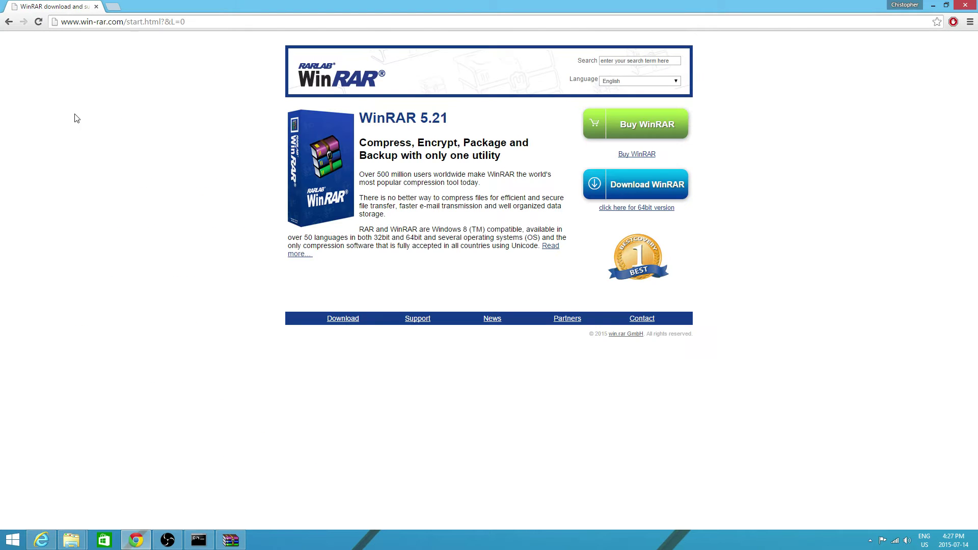
{"action": "left_click", "coordinate": [631, 192]}
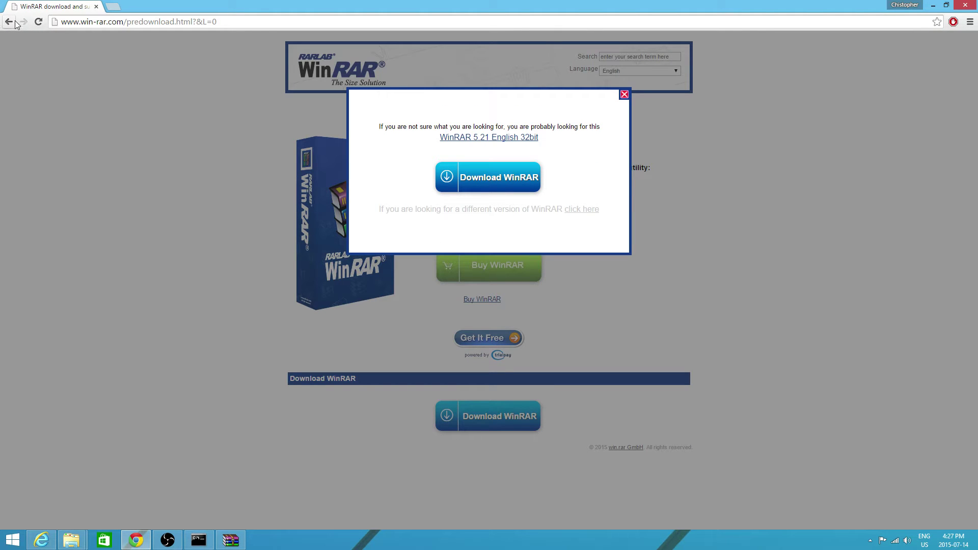
{"action": "left_click", "coordinate": [8, 22]}
{"action": "left_click", "coordinate": [8, 23]}
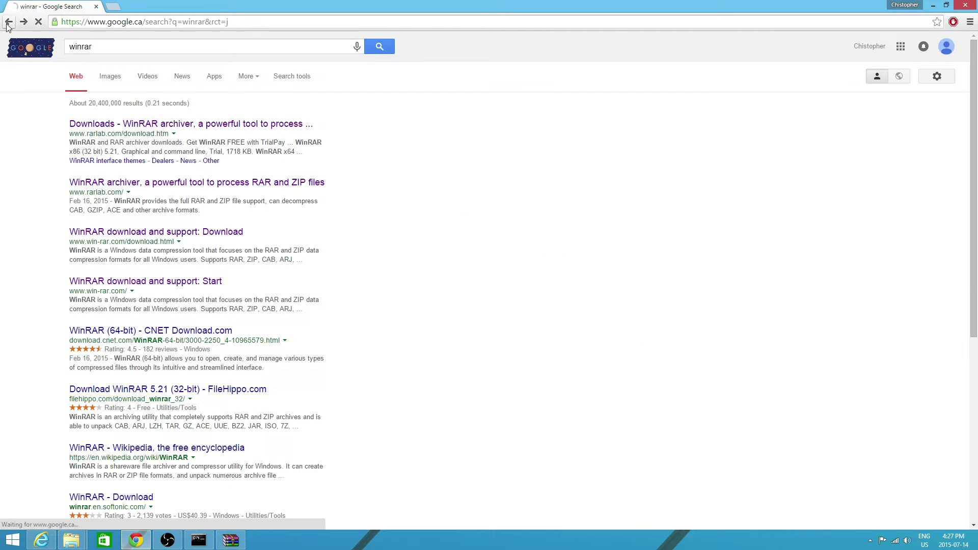
Check the CNET and Softonic WinRAR pages, cancelling the wrar521.exe download.
{"action": "left_click", "coordinate": [169, 332]}
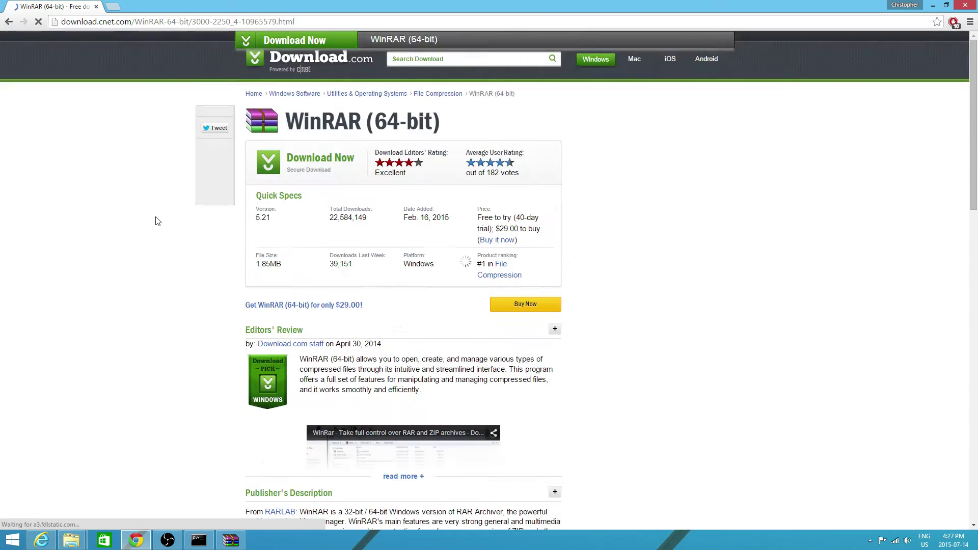
{"action": "left_click", "coordinate": [8, 21]}
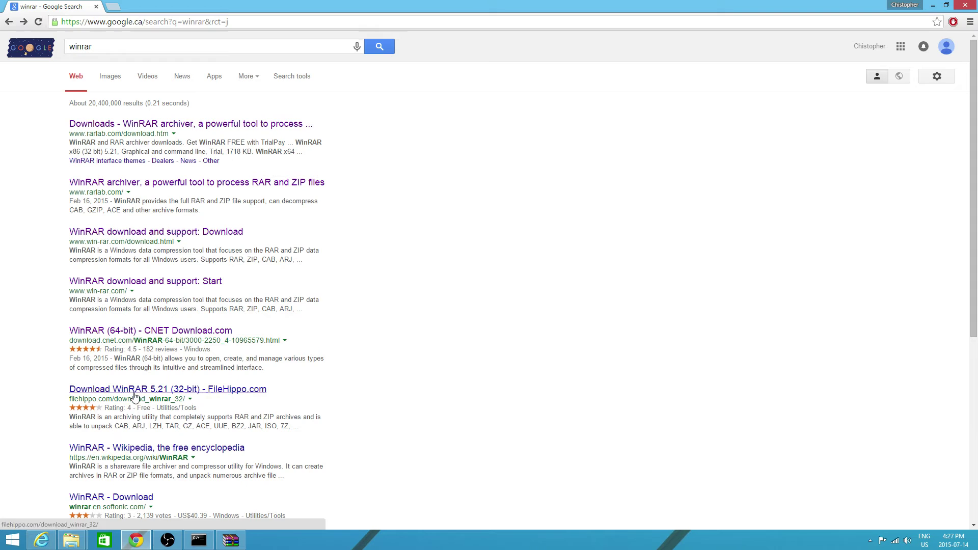
{"action": "left_click", "coordinate": [131, 498]}
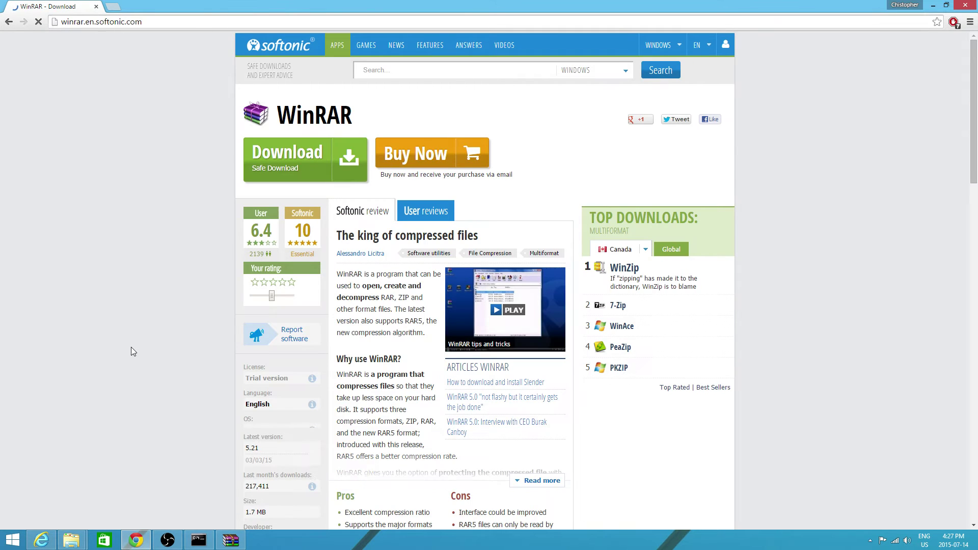
{"action": "left_click", "coordinate": [280, 172]}
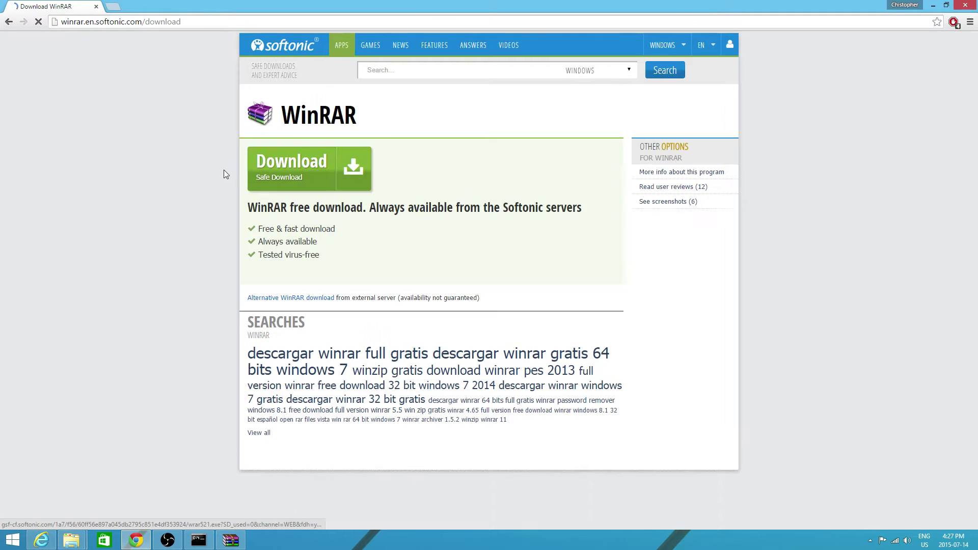
{"action": "scroll", "coordinate": [225, 203], "scroll_direction": "down", "scroll_amount": 3}
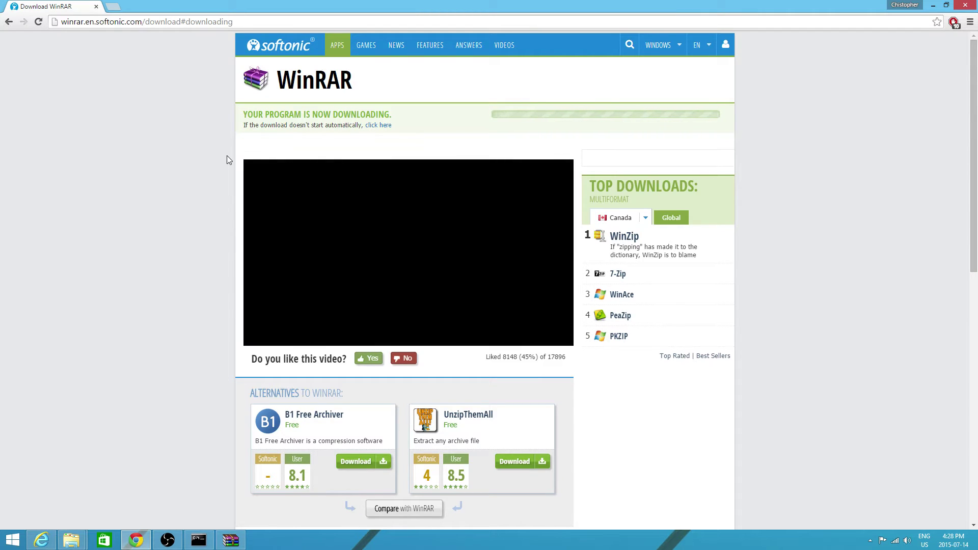
{"action": "left_click", "coordinate": [94, 516]}
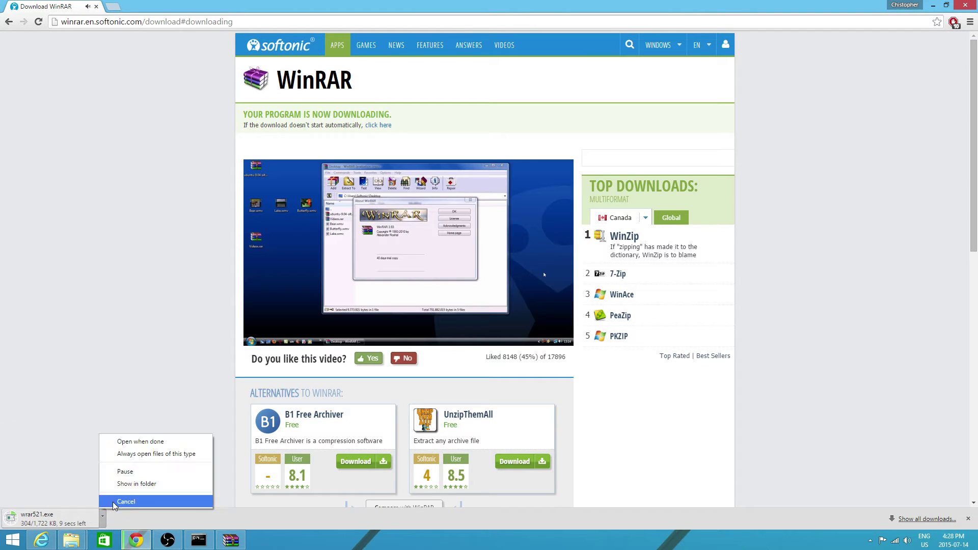
{"action": "left_click", "coordinate": [122, 500]}
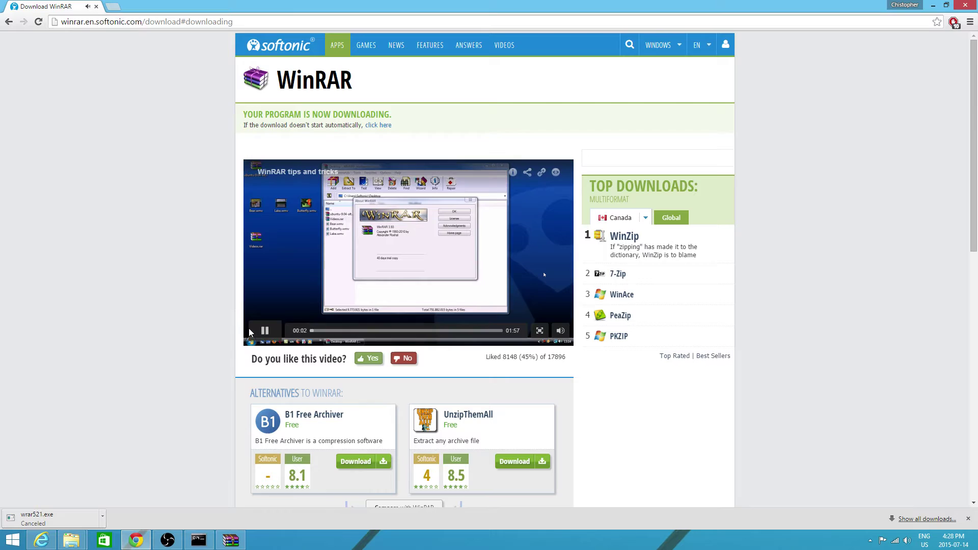
{"action": "left_click", "coordinate": [7, 23]}
{"action": "left_click", "coordinate": [9, 23]}
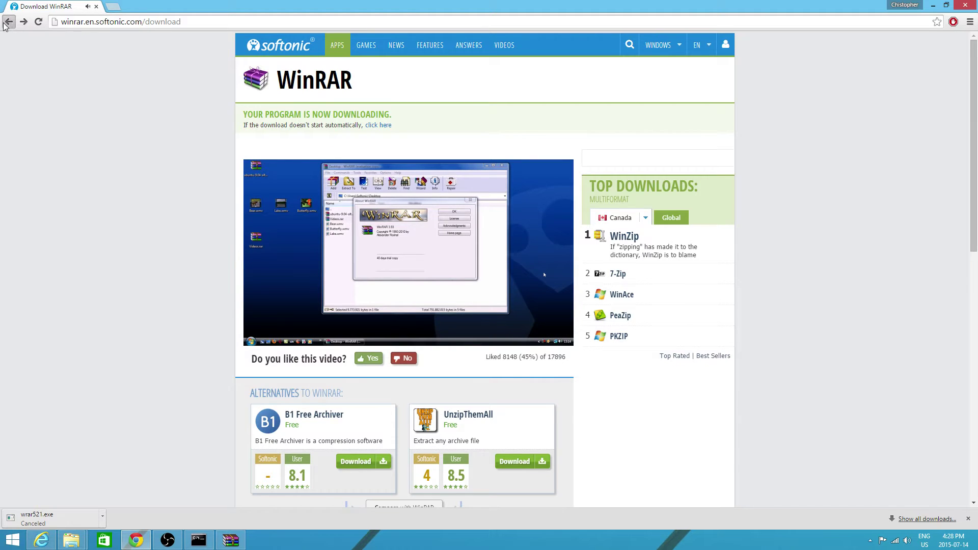
{"action": "left_click", "coordinate": [8, 23]}
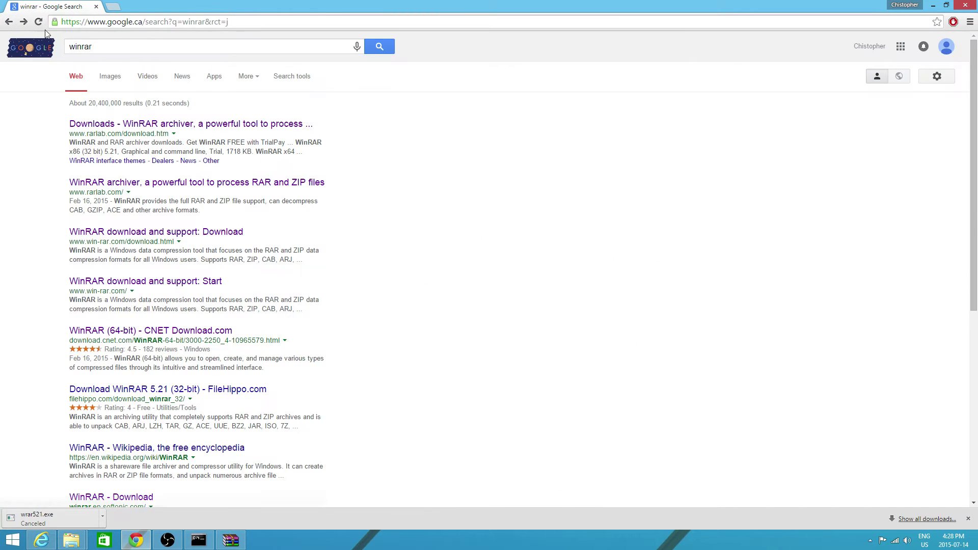
Remove wrar521.exe and SkypeSetup.exe from Chrome's downloads list and close Chrome.
{"action": "left_click", "coordinate": [970, 22]}
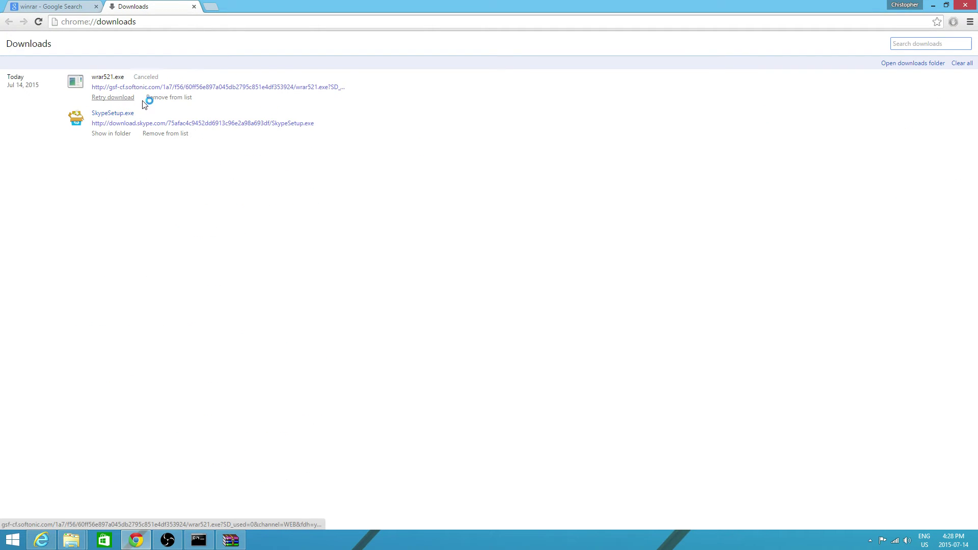
{"action": "left_click", "coordinate": [163, 98]}
{"action": "left_click", "coordinate": [156, 100]}
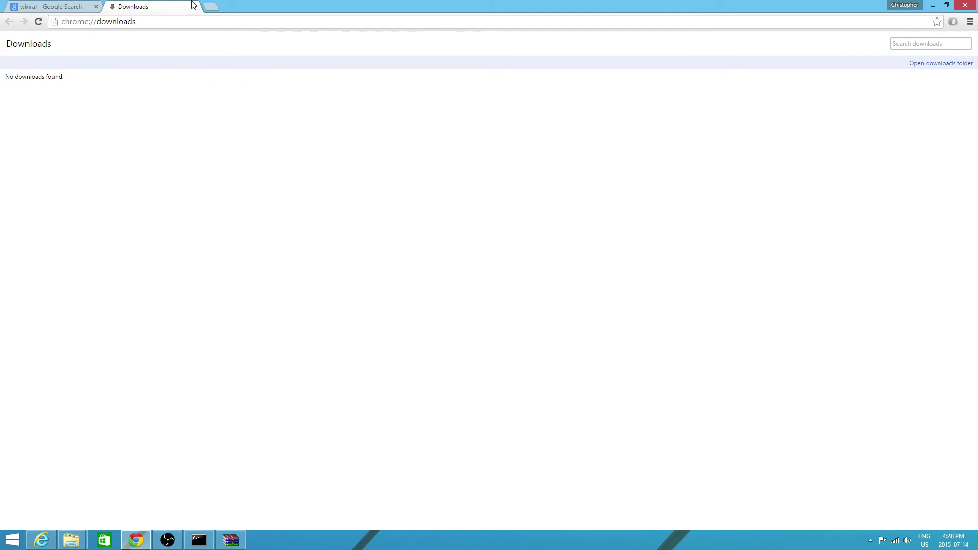
{"action": "left_click", "coordinate": [193, 6]}
Close the browser and the Internet Explorer downloads window.
{"action": "left_click", "coordinate": [96, 6]}
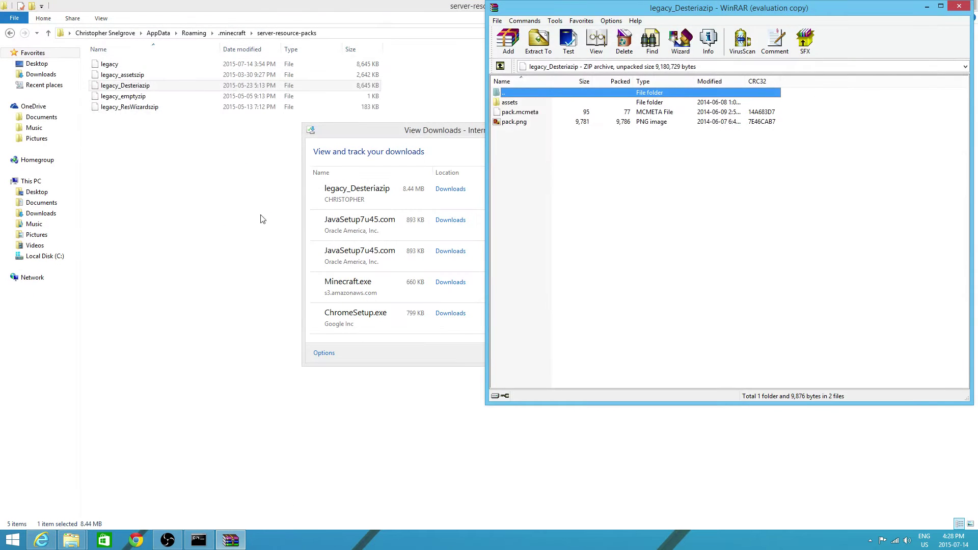
{"action": "left_click", "coordinate": [432, 139]}
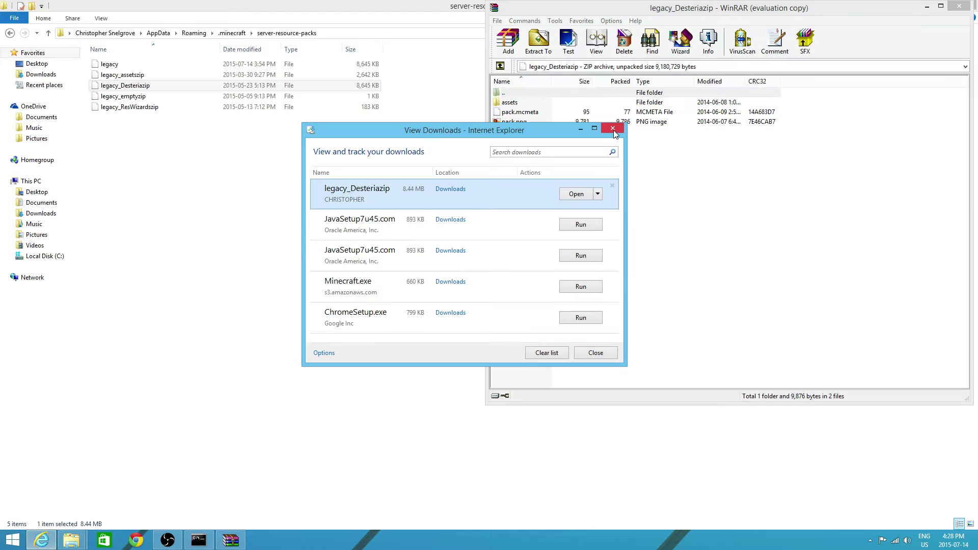
{"action": "left_click", "coordinate": [613, 130]}
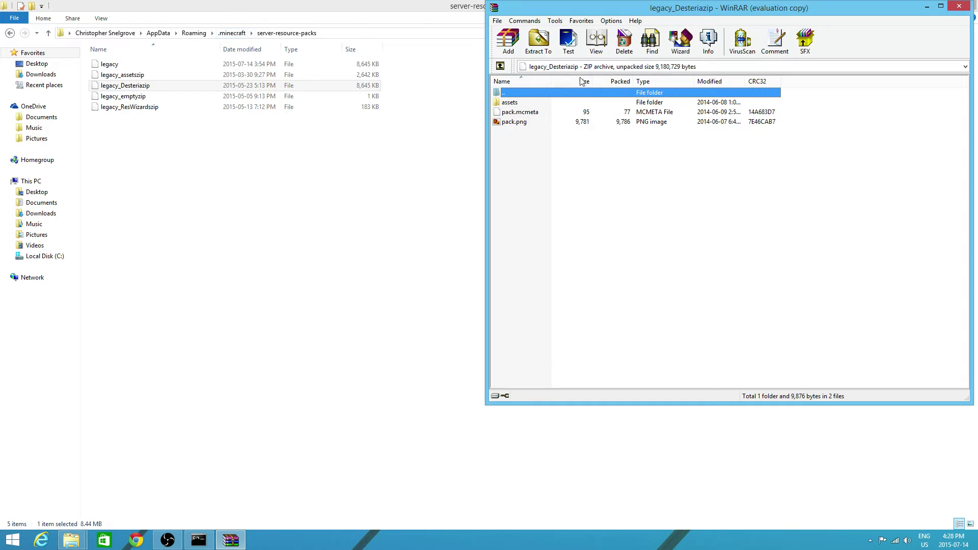
Create a new WinRAR ZIP archive named 'Desteria Tutorial' in .minecraft's resourcepacks folder.
{"action": "left_click", "coordinate": [235, 33]}
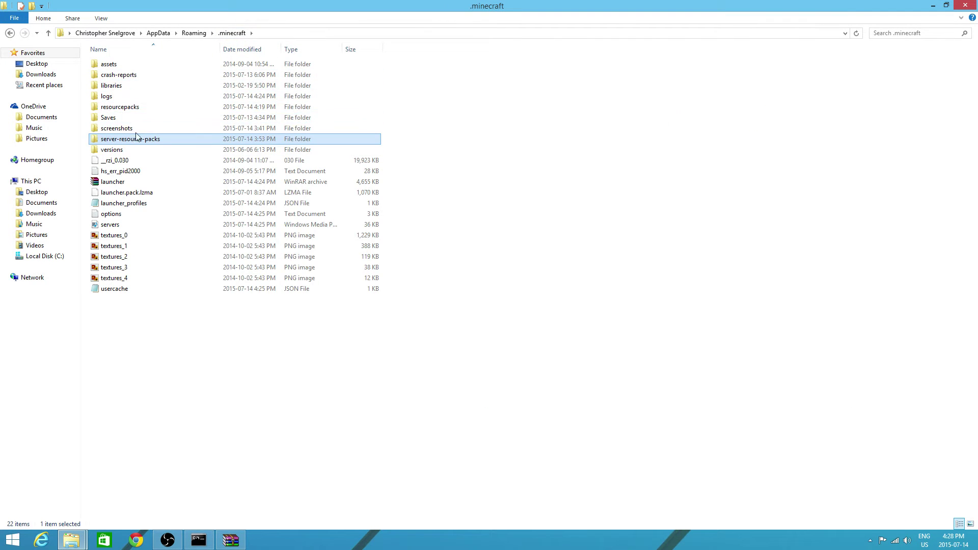
{"action": "double_click", "coordinate": [143, 113]}
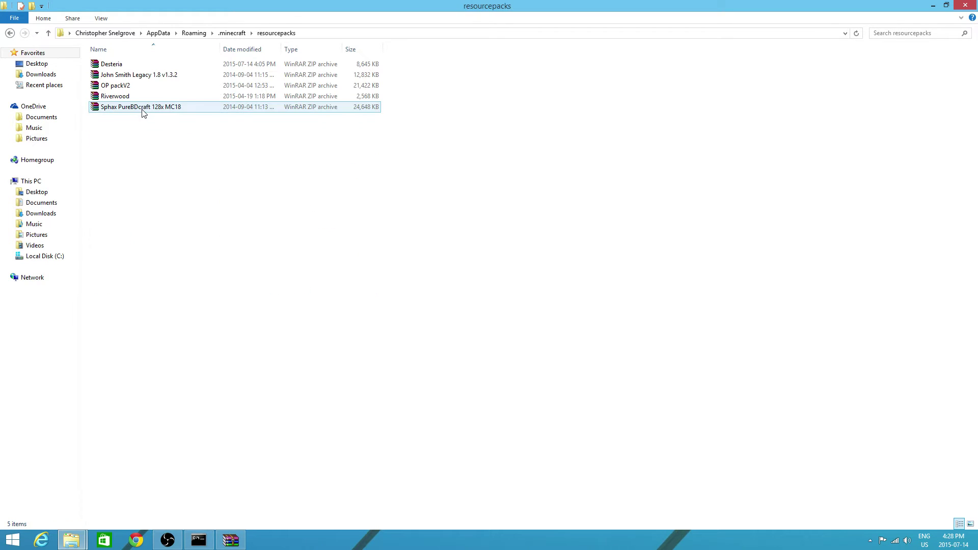
{"action": "right_click", "coordinate": [157, 164]}
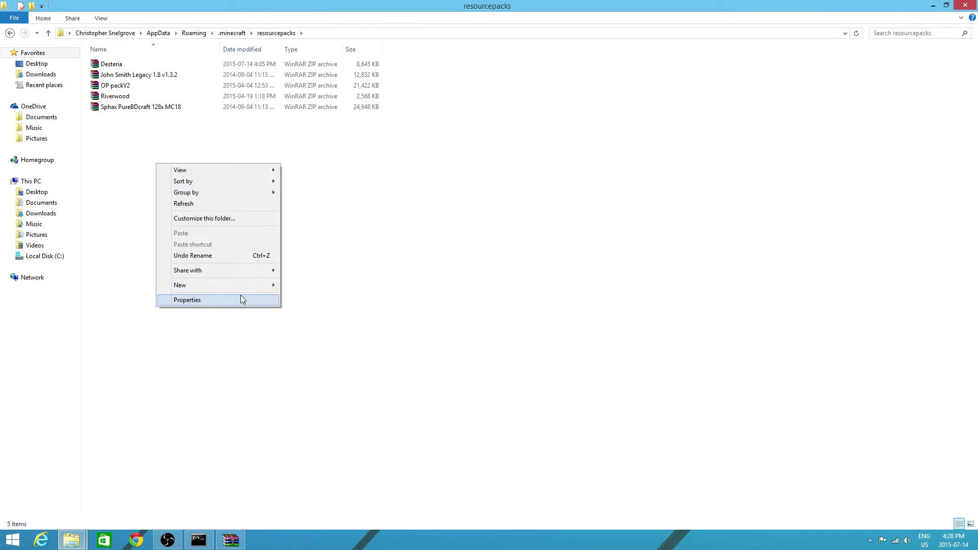
{"action": "mouse_move", "coordinate": [246, 291]}
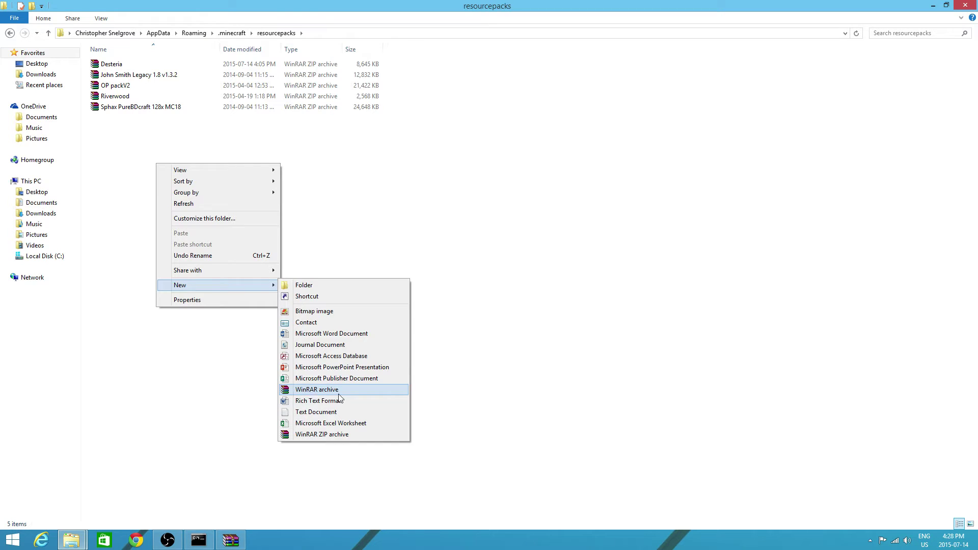
{"action": "left_click", "coordinate": [326, 437]}
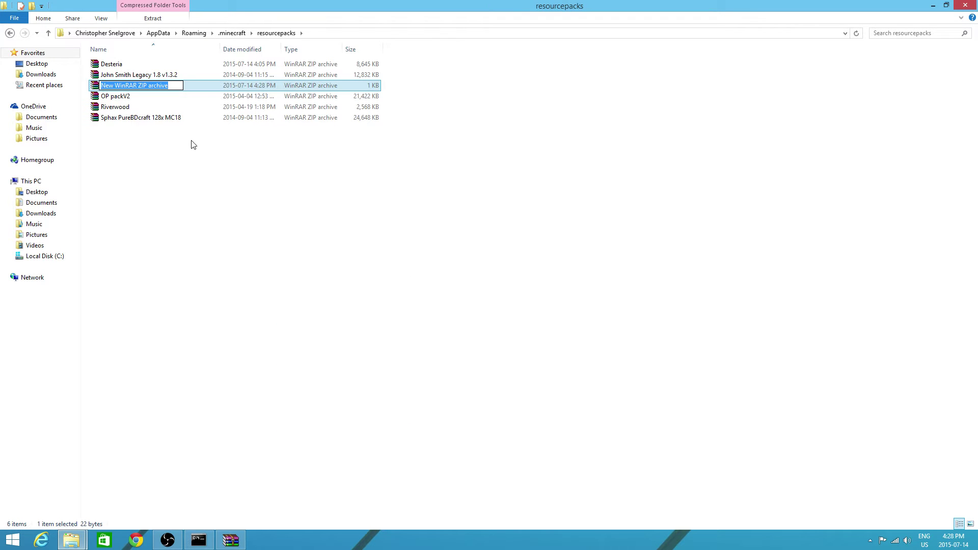
{"action": "type", "text": "D"}
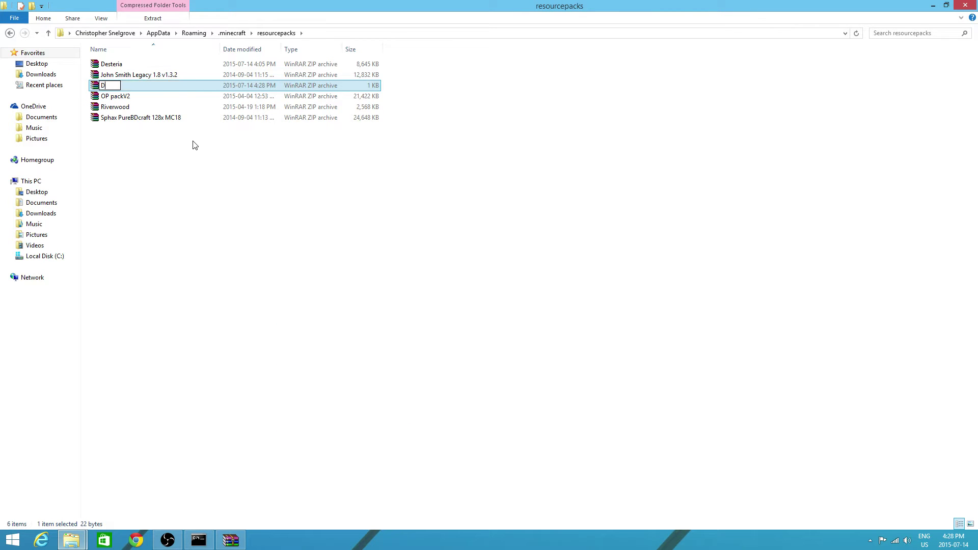
{"action": "type", "text": "esteria Tutorial"}
{"action": "key", "text": "Return"}
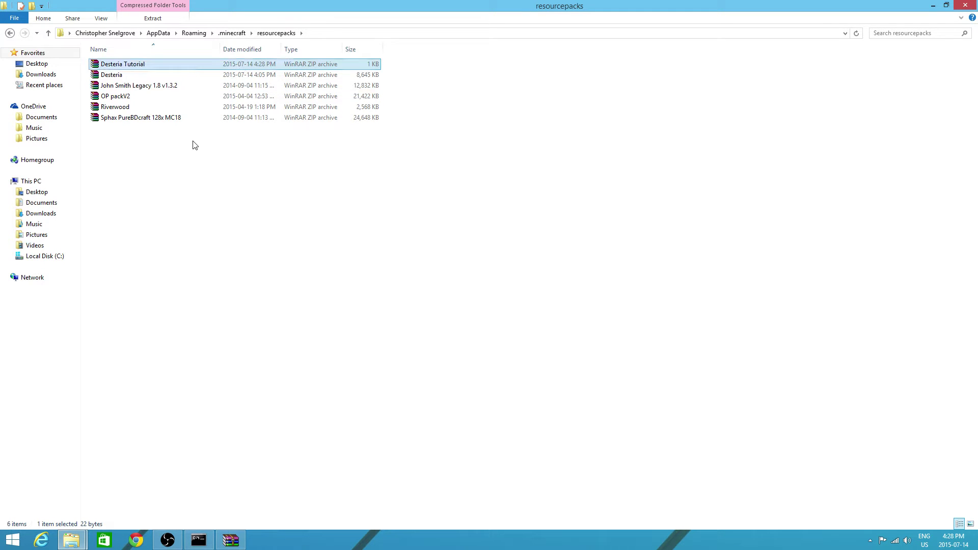
Open the Desteria Tutorial archive in WinRAR, dismiss the licence reminder, and dock it left.
{"action": "double_click", "coordinate": [158, 65]}
{"action": "left_click_drag", "start_coordinate": [312, 72], "coordinate": [258, 12]}
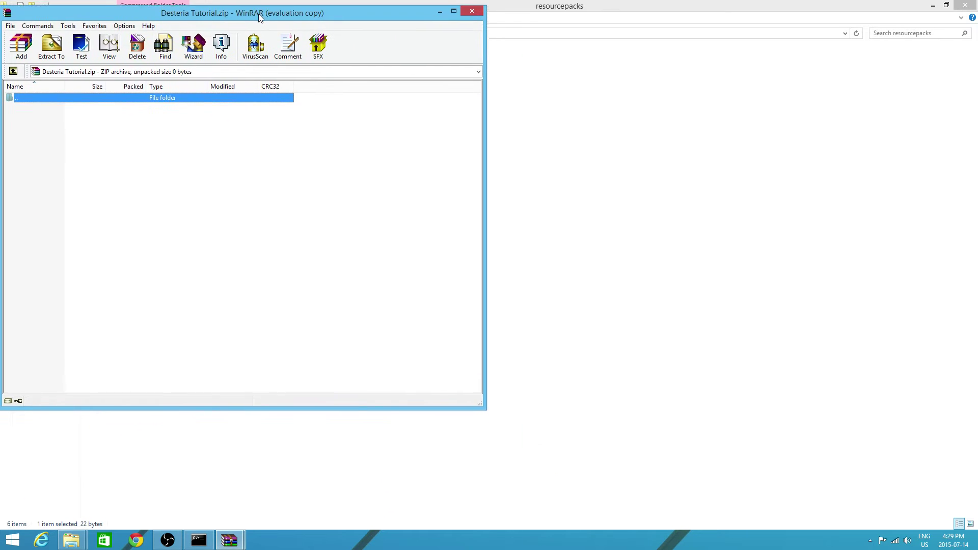
{"action": "left_click", "coordinate": [324, 164]}
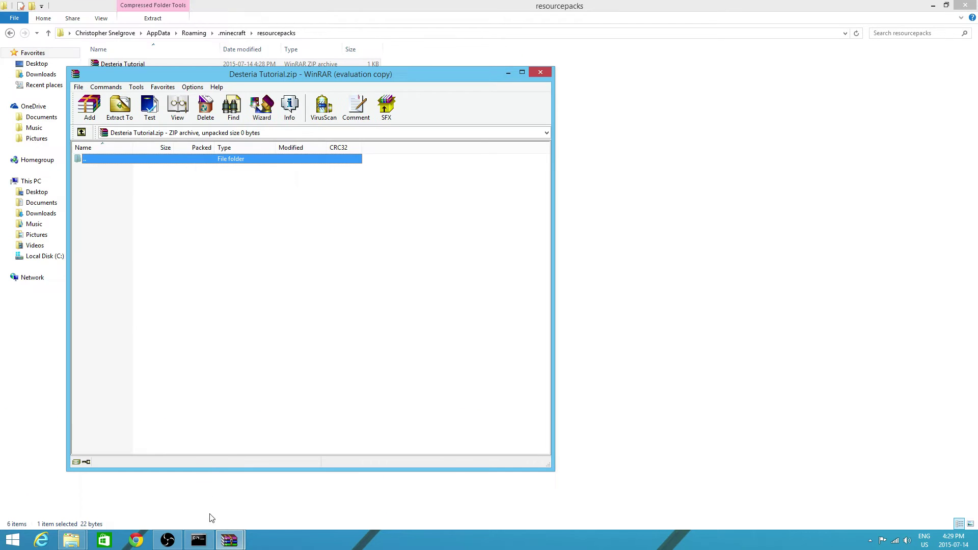
{"action": "left_click_drag", "start_coordinate": [346, 55], "coordinate": [277, 9]}
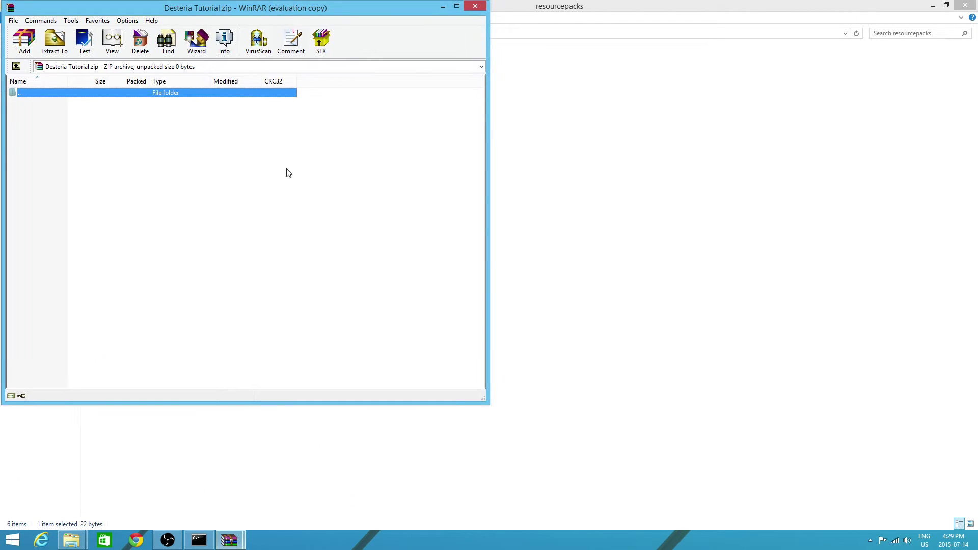
Copy assets, pack.mcmeta and pack.png from legacy_Desteriazip into Desteria Tutorial.zip, then close it.
{"action": "mouse_move", "coordinate": [229, 540]}
{"action": "left_click", "coordinate": [224, 484]}
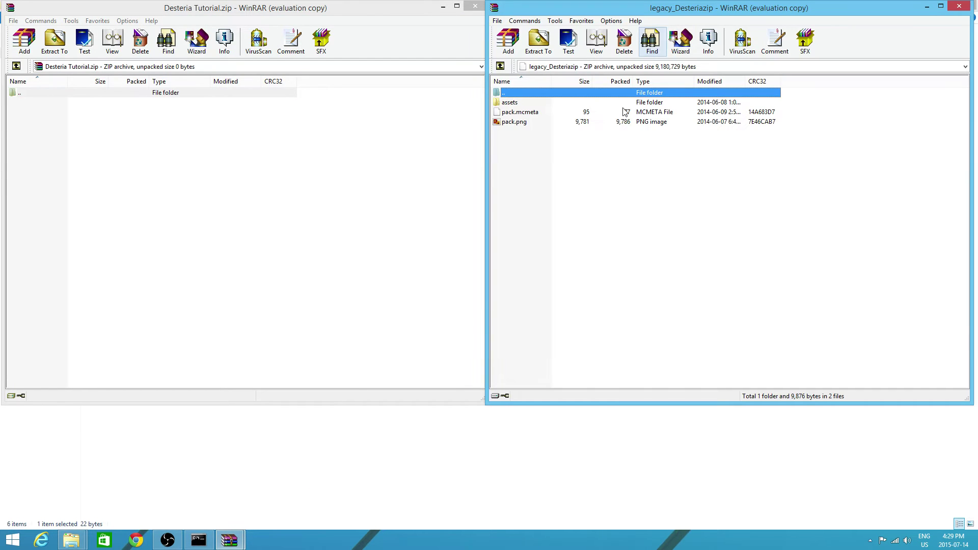
{"action": "left_click", "coordinate": [553, 141]}
{"action": "left_click_drag", "start_coordinate": [574, 169], "coordinate": [307, 156]}
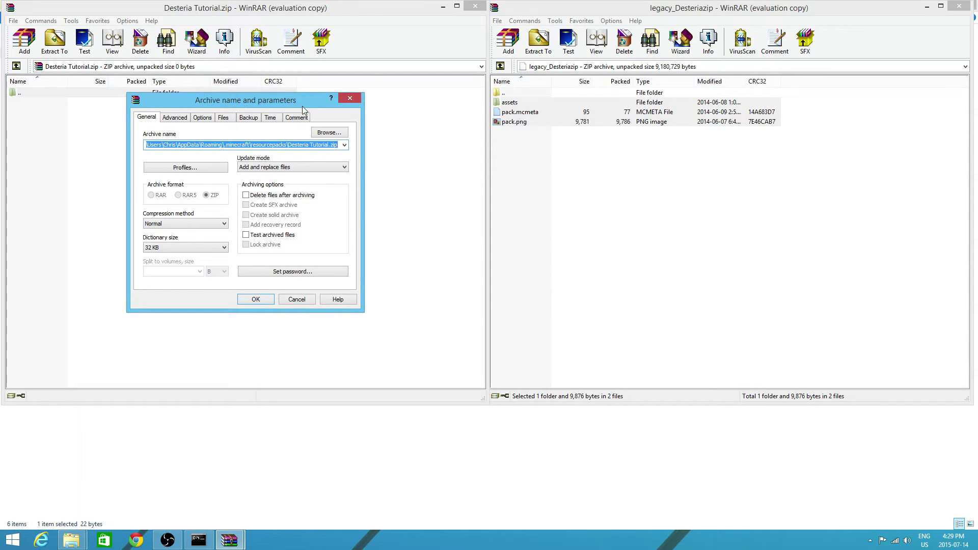
{"action": "left_click", "coordinate": [256, 300]}
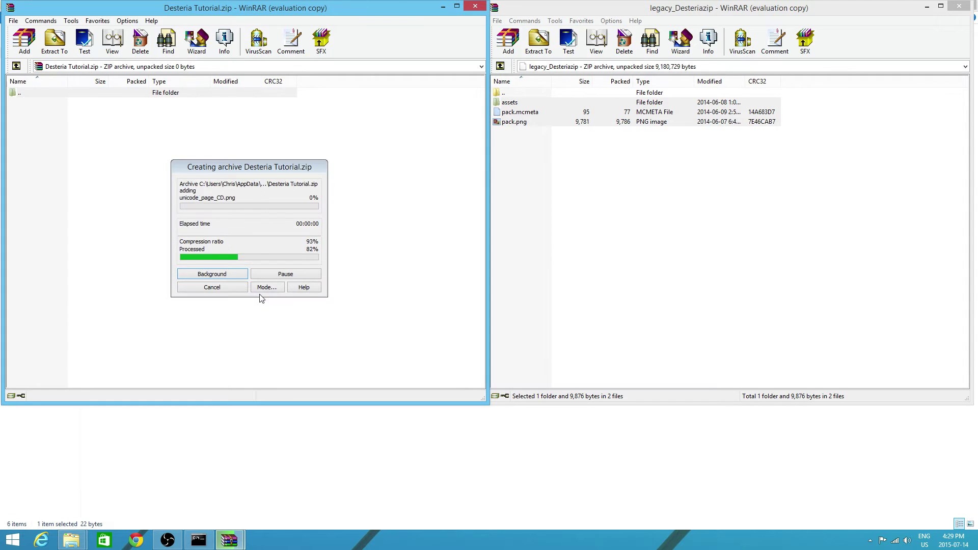
{"action": "left_click", "coordinate": [475, 6]}
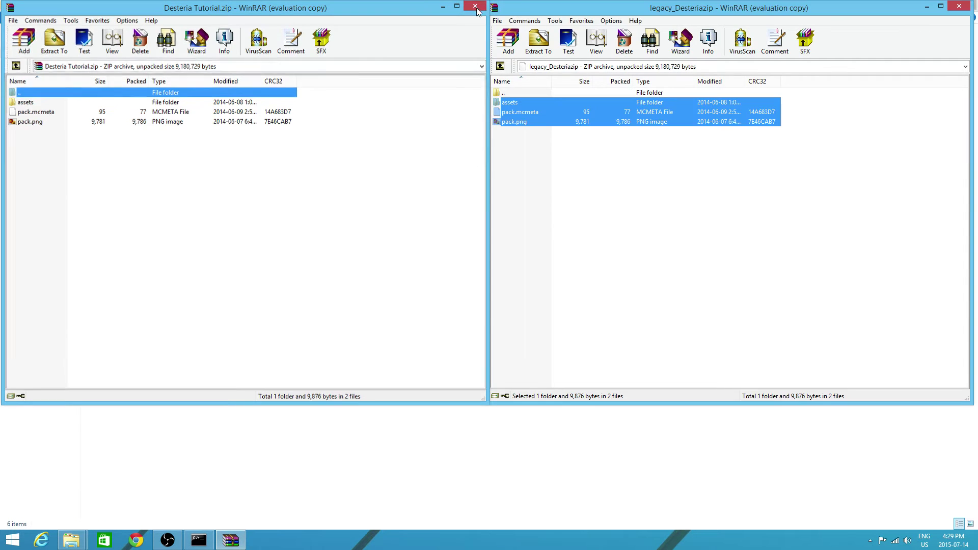
Close the legacy_Desteria archive, launch Minecraft and load the singleplayer world.
{"action": "left_click", "coordinate": [966, 7]}
{"action": "left_click", "coordinate": [939, 6]}
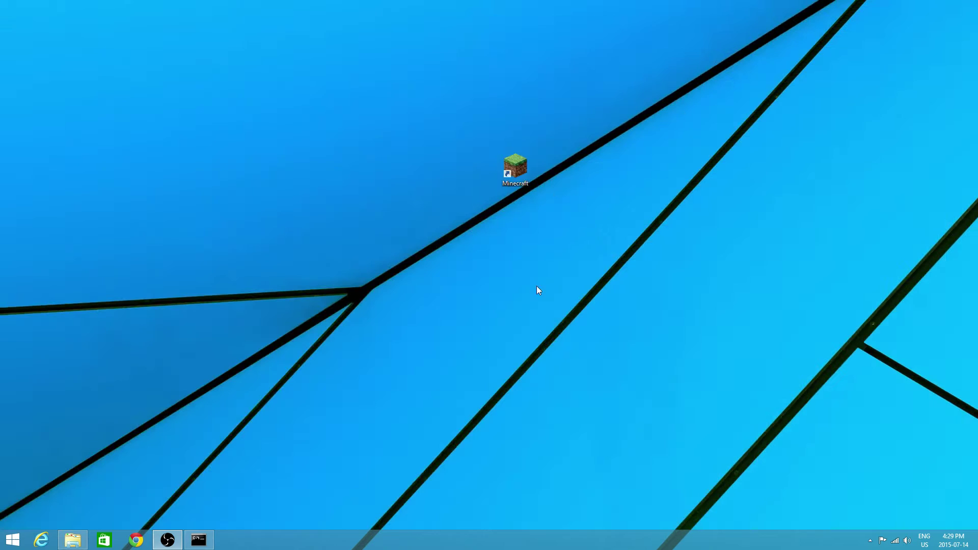
{"action": "double_click", "coordinate": [523, 178]}
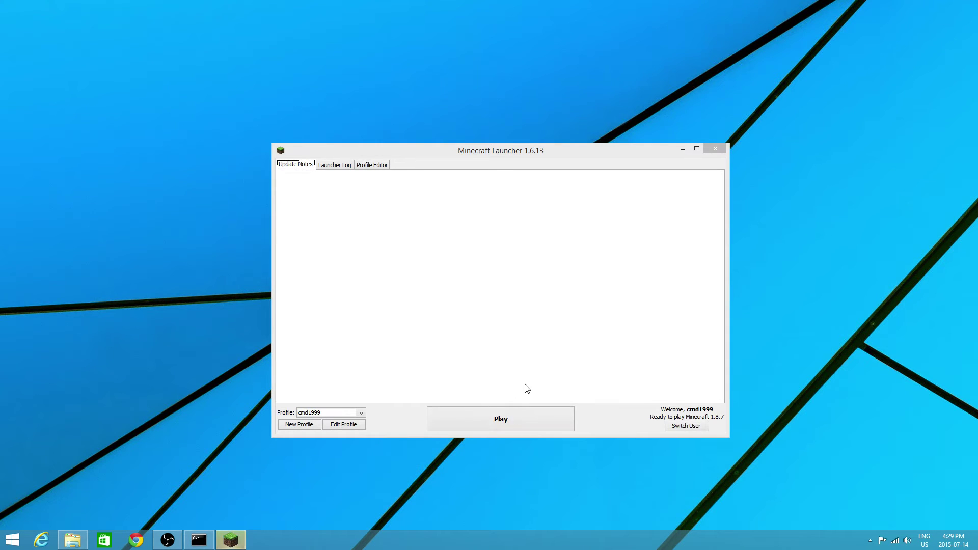
{"action": "left_click", "coordinate": [524, 415]}
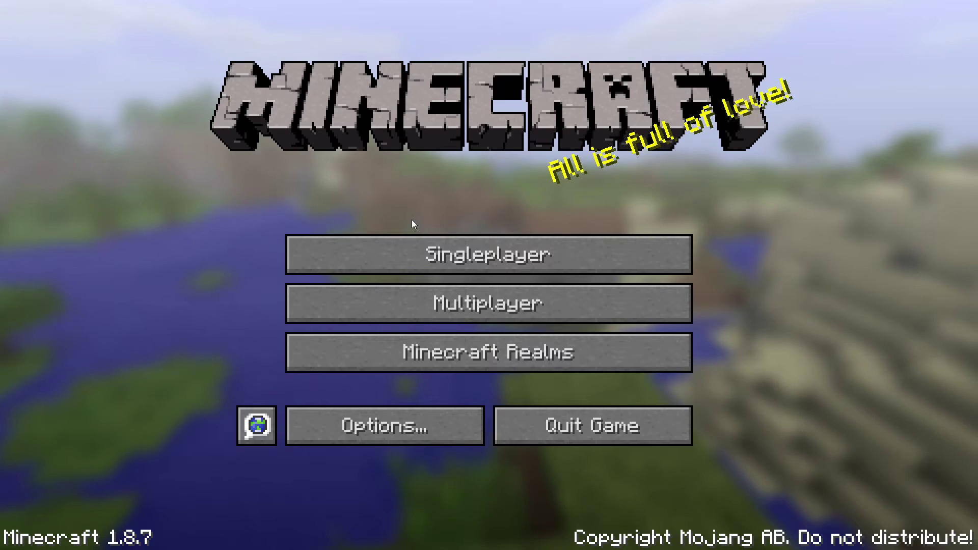
{"action": "left_click", "coordinate": [410, 249]}
{"action": "double_click", "coordinate": [363, 112]}
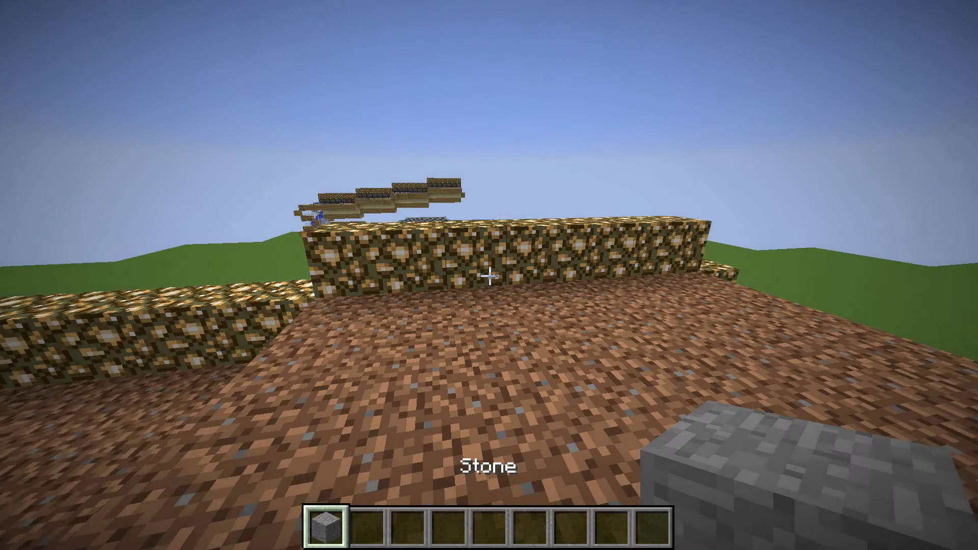
Activate the Desteria Tutorial resource pack and return to the world.
{"action": "key", "text": "Escape"}
{"action": "left_click", "coordinate": [411, 275]}
{"action": "left_click", "coordinate": [320, 396]}
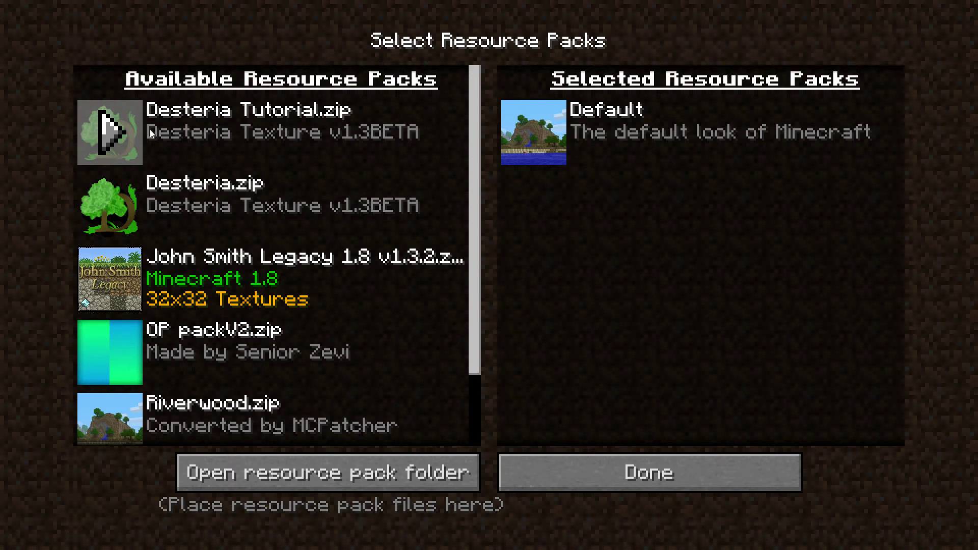
{"action": "left_click", "coordinate": [127, 132]}
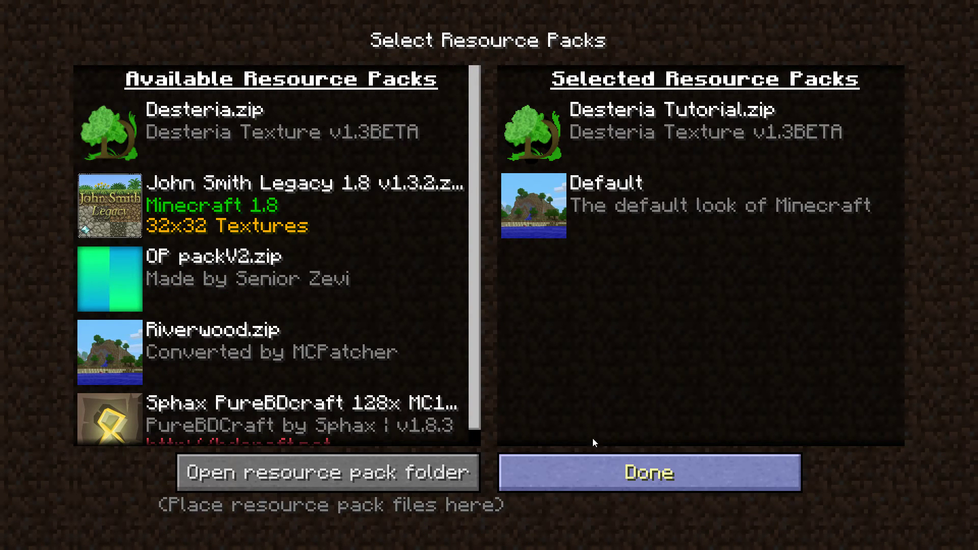
{"action": "key", "text": "Escape"}
{"action": "key", "text": "Escape"}
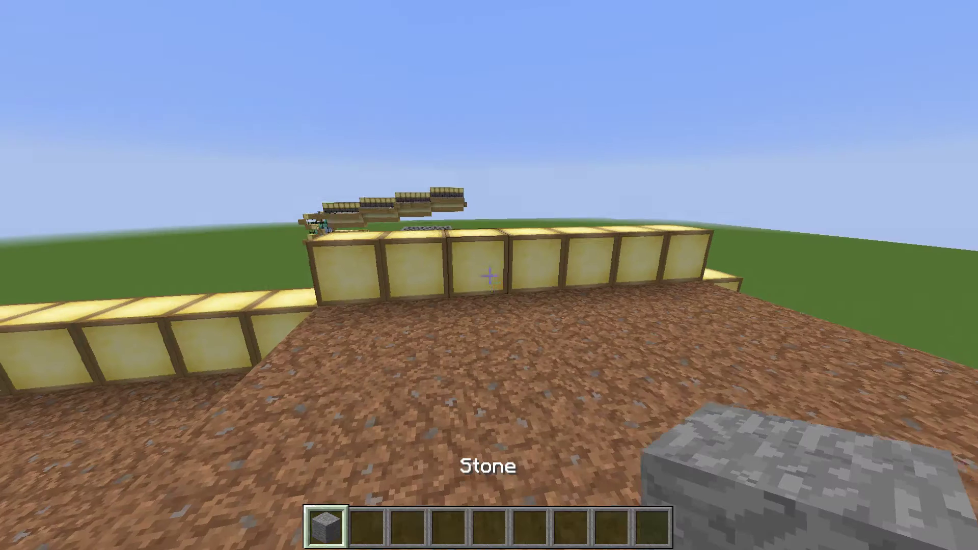
{"action": "key", "text": "Escape"}
Deactivate the Desteria Tutorial pack, save and quit to title, and close File Explorer.
{"action": "left_click", "coordinate": [476, 282]}
{"action": "left_click", "coordinate": [448, 392]}
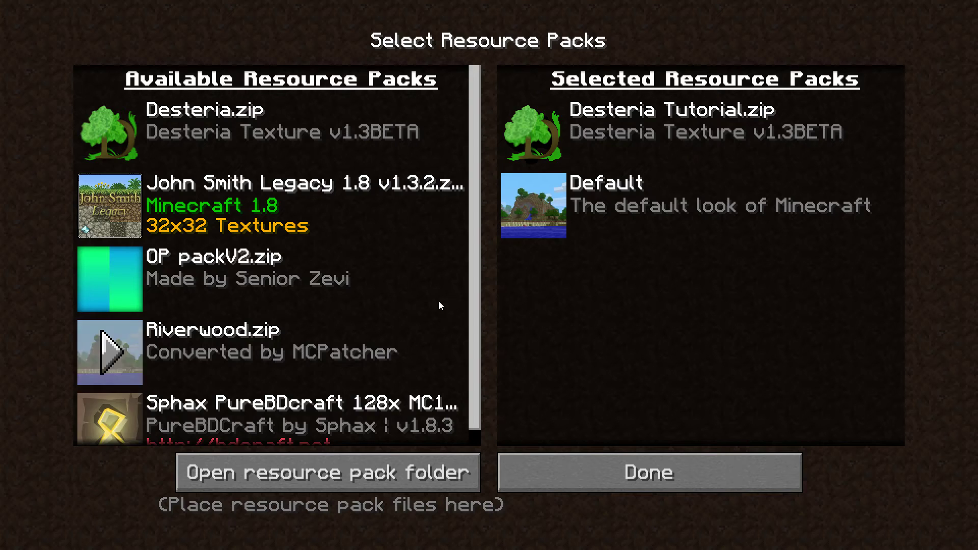
{"action": "left_click", "coordinate": [518, 134]}
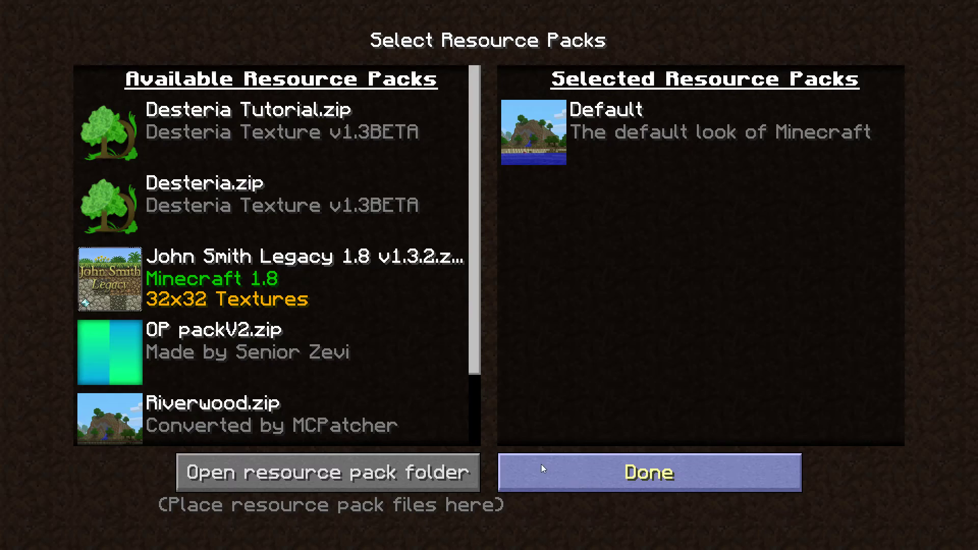
{"action": "left_click", "coordinate": [540, 469]}
{"action": "left_click", "coordinate": [567, 468]}
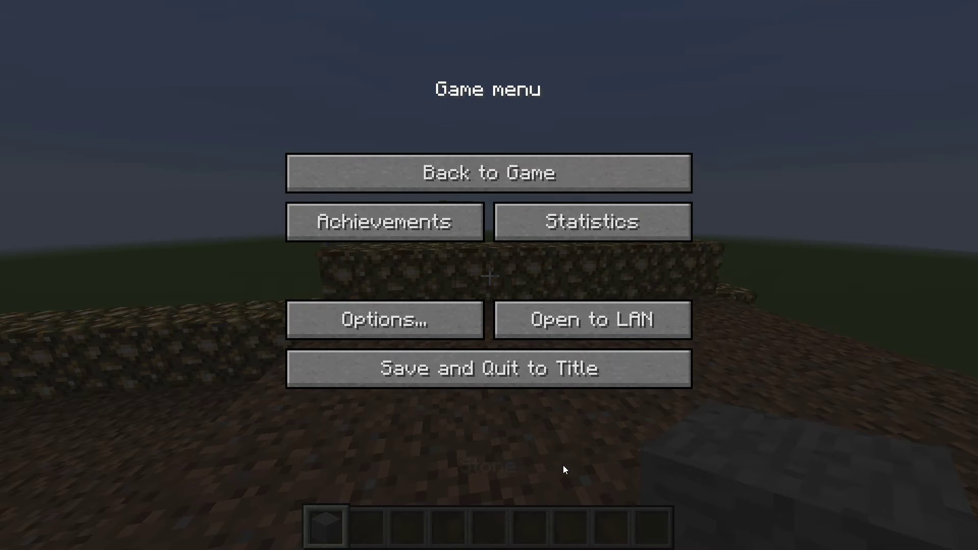
{"action": "left_click", "coordinate": [544, 382]}
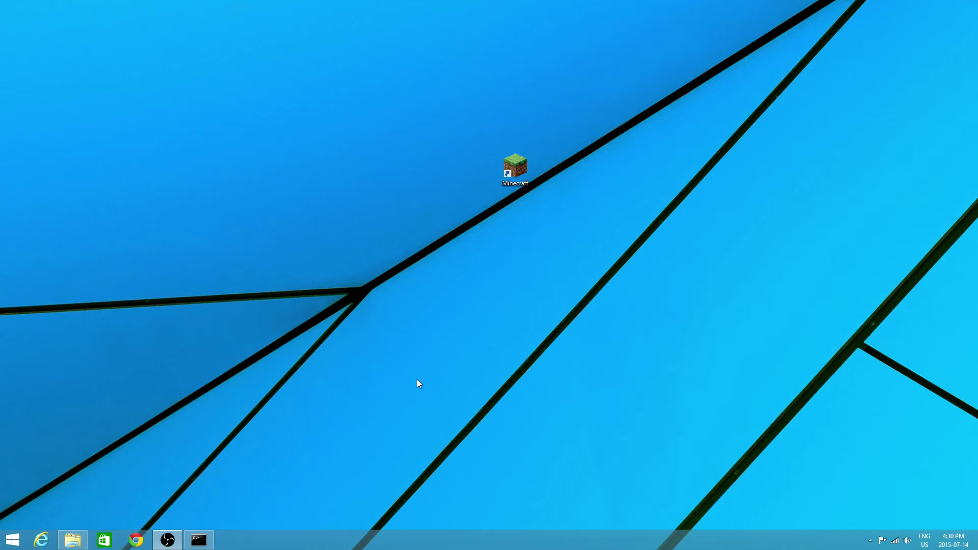
{"action": "left_click", "coordinate": [72, 540]}
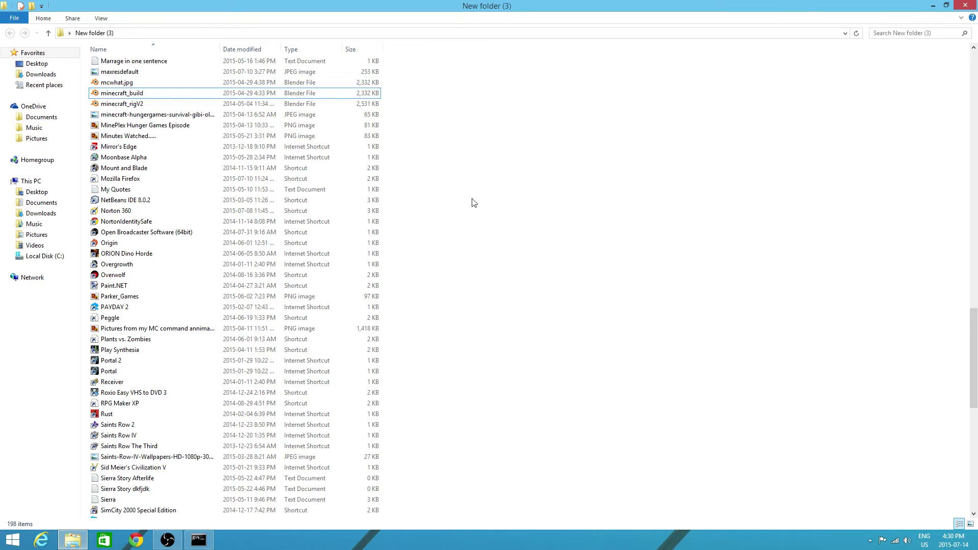
{"action": "left_click", "coordinate": [965, 5]}
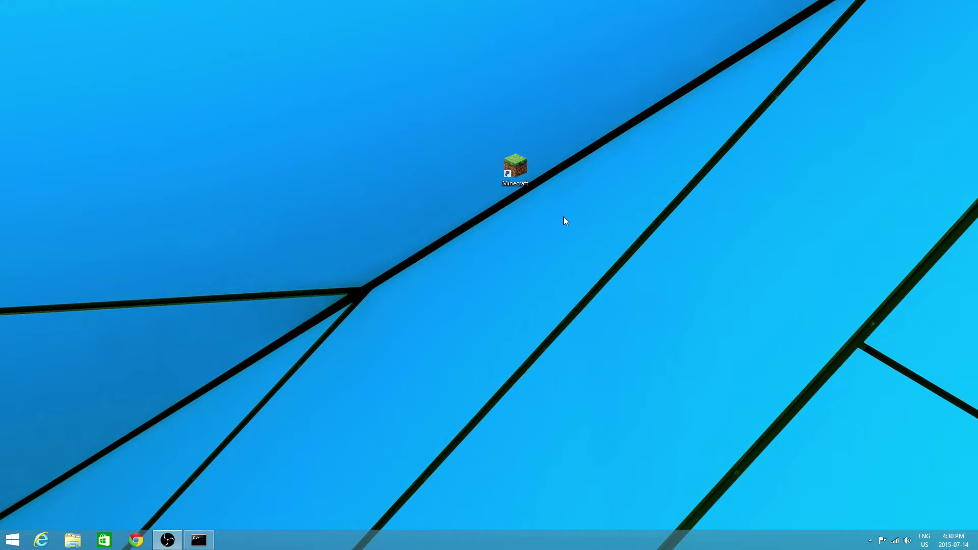
Run %appdata%, go to .minecraft > server-resource-packs, and open legacy_ResWizardszip.
{"action": "key", "text": "super+r"}
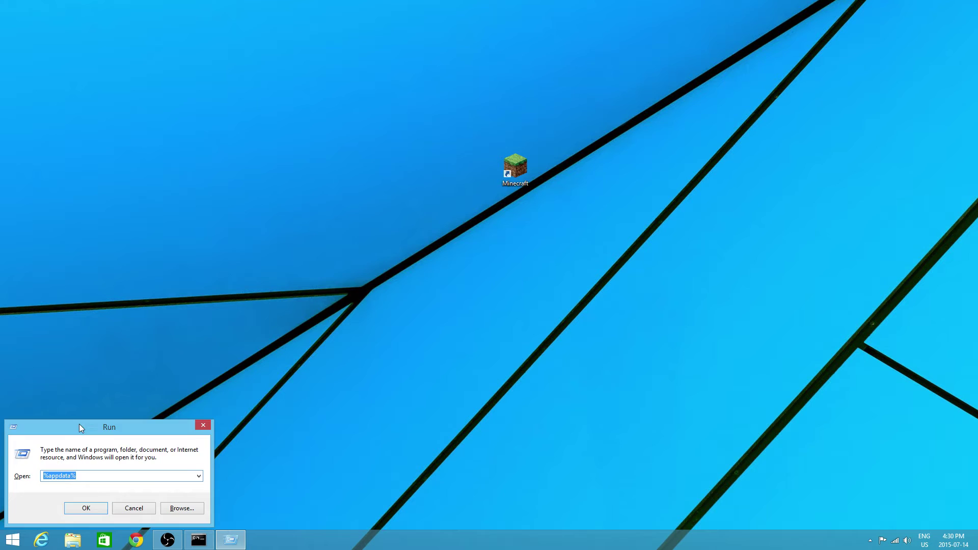
{"action": "left_click_drag", "start_coordinate": [81, 428], "coordinate": [433, 238]}
{"action": "left_click", "coordinate": [460, 286]}
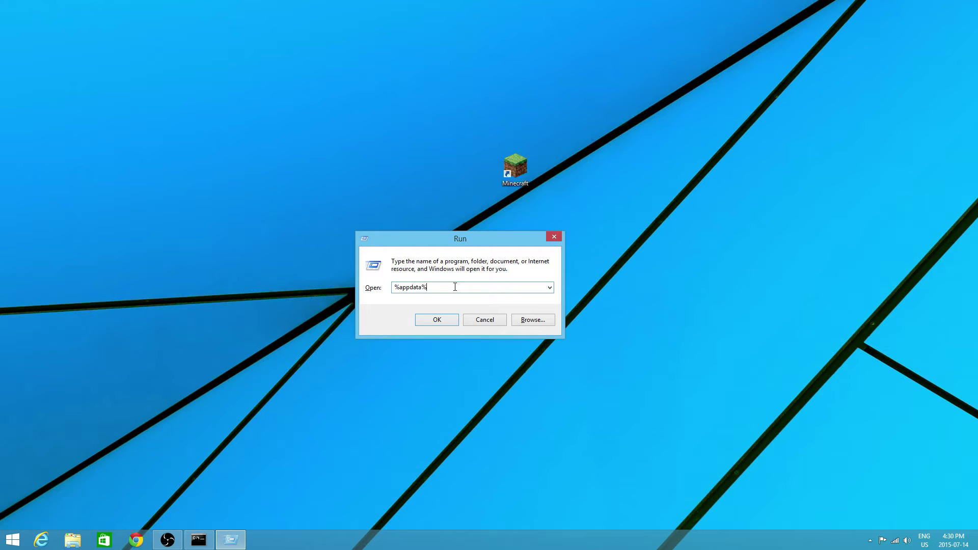
{"action": "key", "text": "Return"}
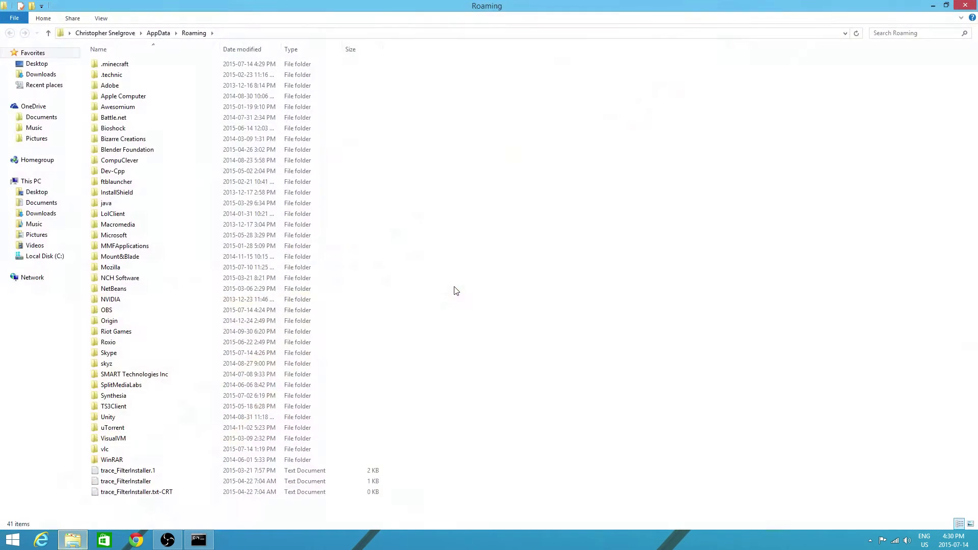
{"action": "double_click", "coordinate": [174, 65]}
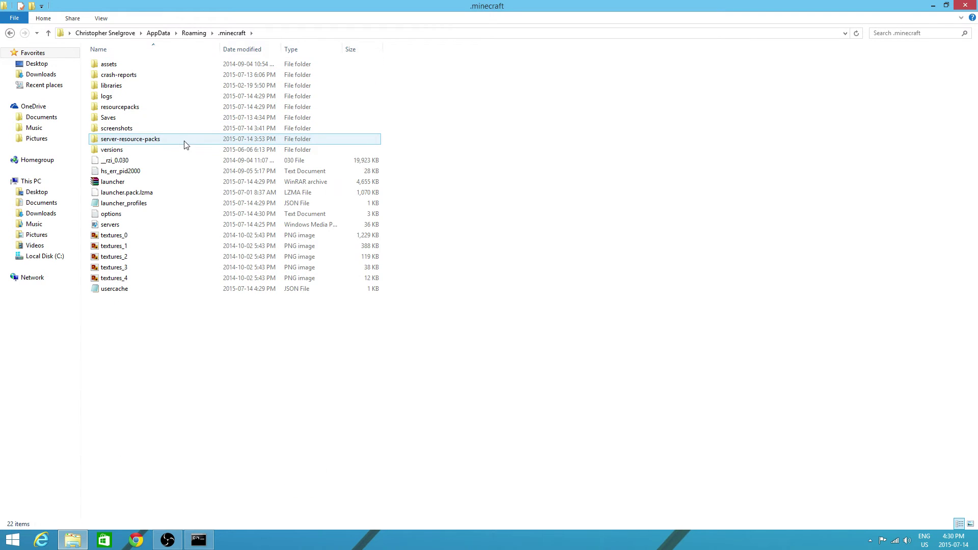
{"action": "left_click", "coordinate": [141, 142]}
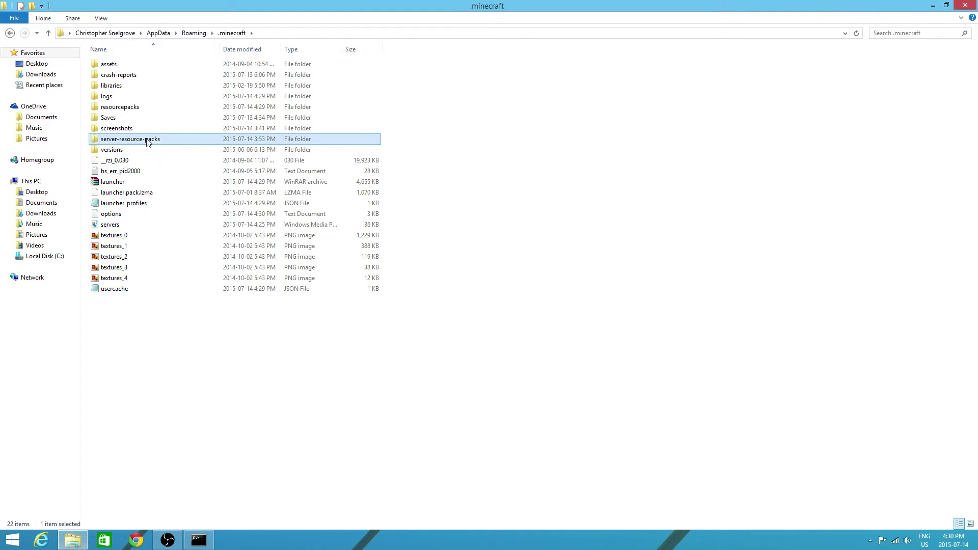
{"action": "double_click", "coordinate": [159, 144]}
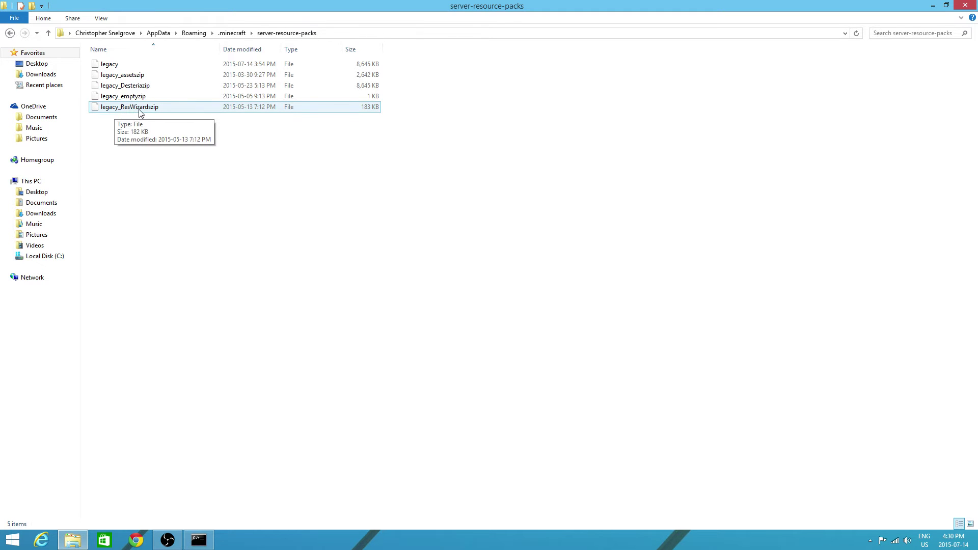
{"action": "double_click", "coordinate": [159, 110]}
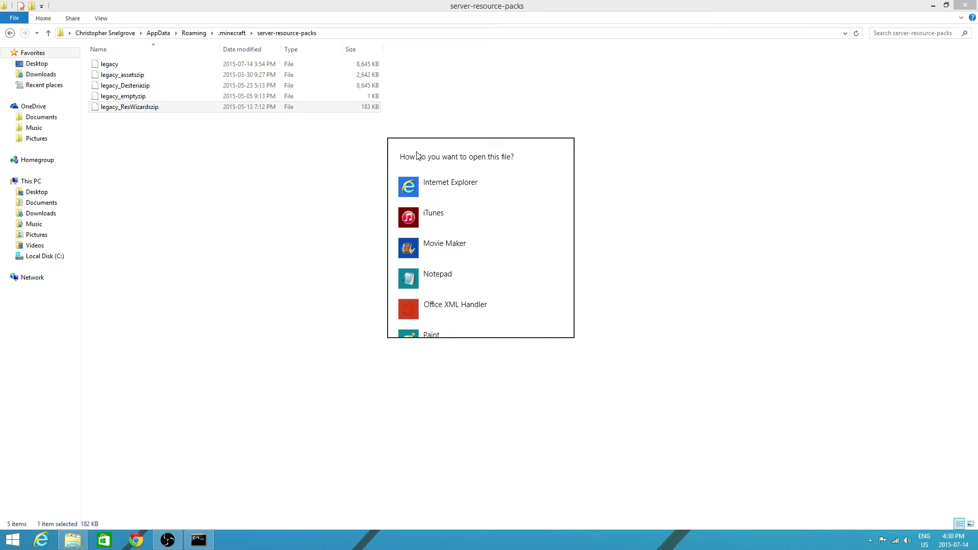
Open legacy_ResWizardszip in WinRAR through Internet Explorer's downloads, then close the downloads window.
{"action": "left_click", "coordinate": [466, 188]}
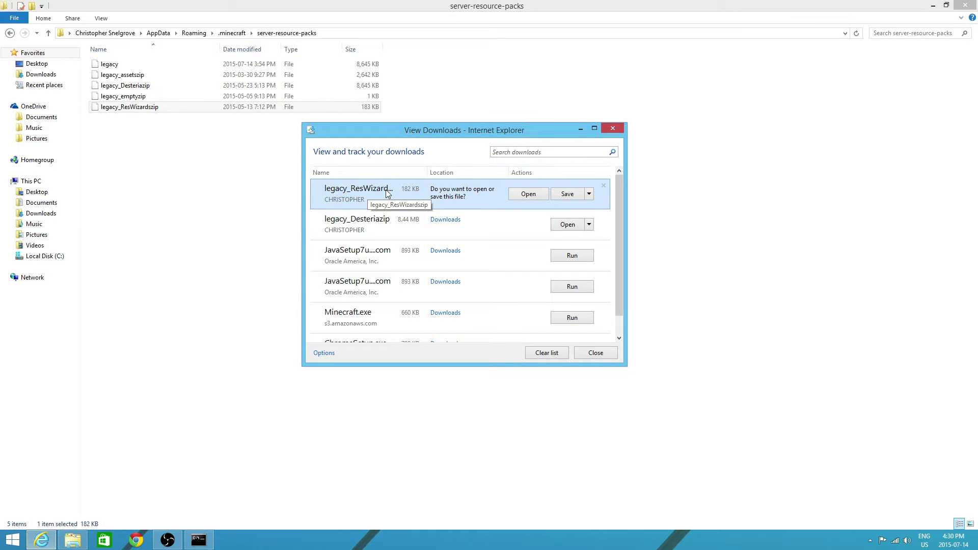
{"action": "left_click", "coordinate": [527, 194]}
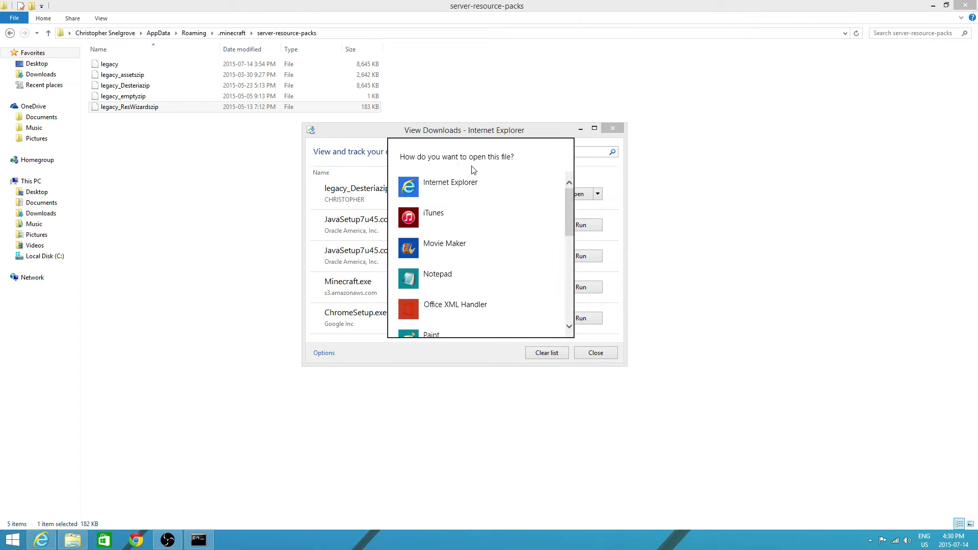
{"action": "scroll", "coordinate": [494, 204], "scroll_direction": "down", "scroll_amount": 5}
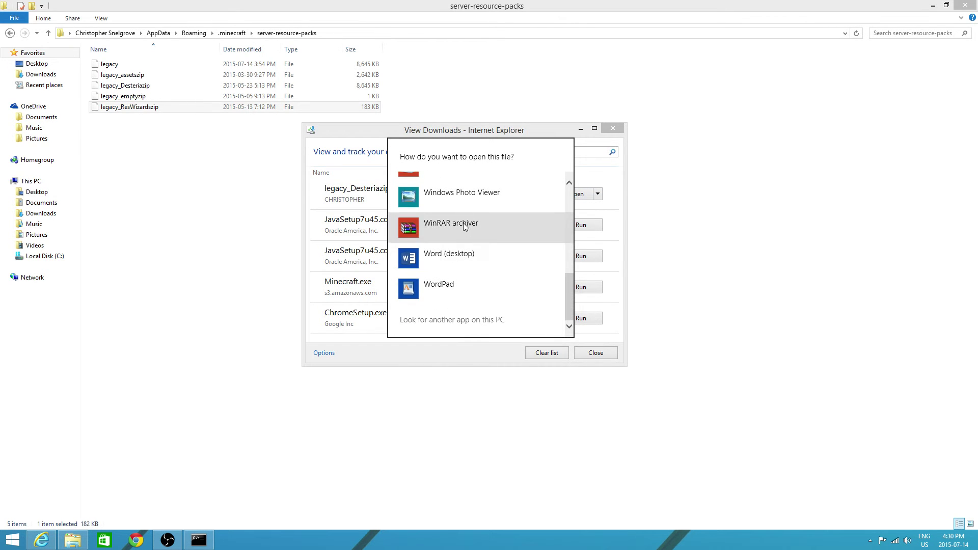
{"action": "left_click", "coordinate": [482, 241]}
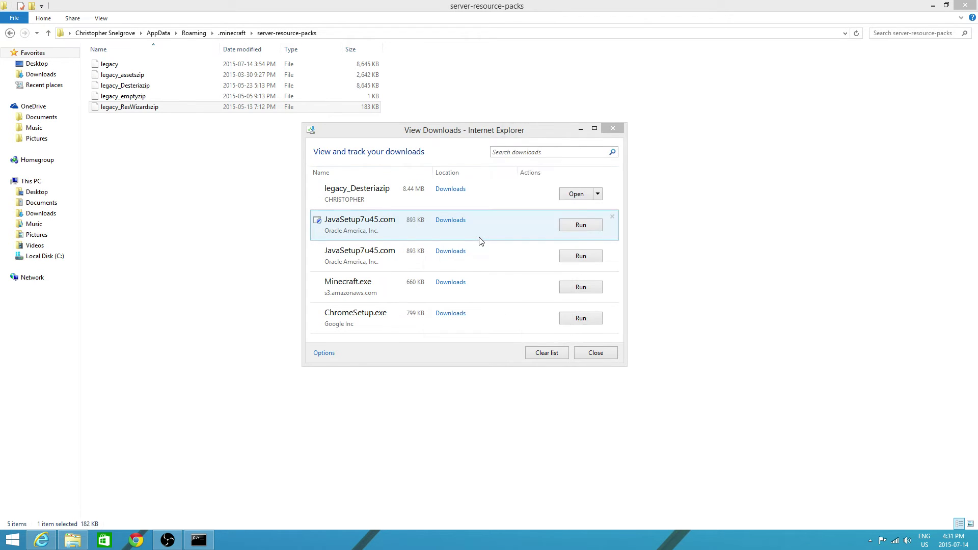
{"action": "left_click", "coordinate": [437, 127]}
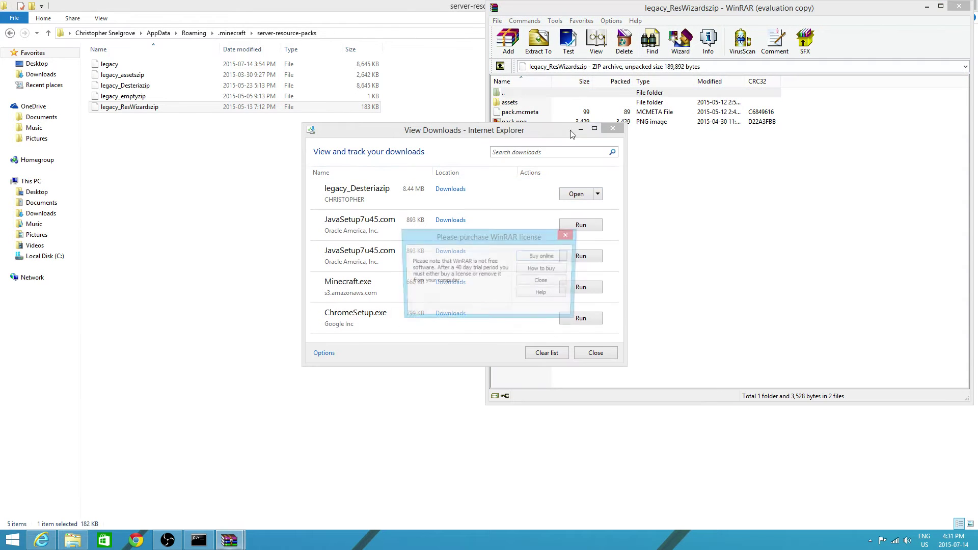
{"action": "left_click", "coordinate": [619, 130]}
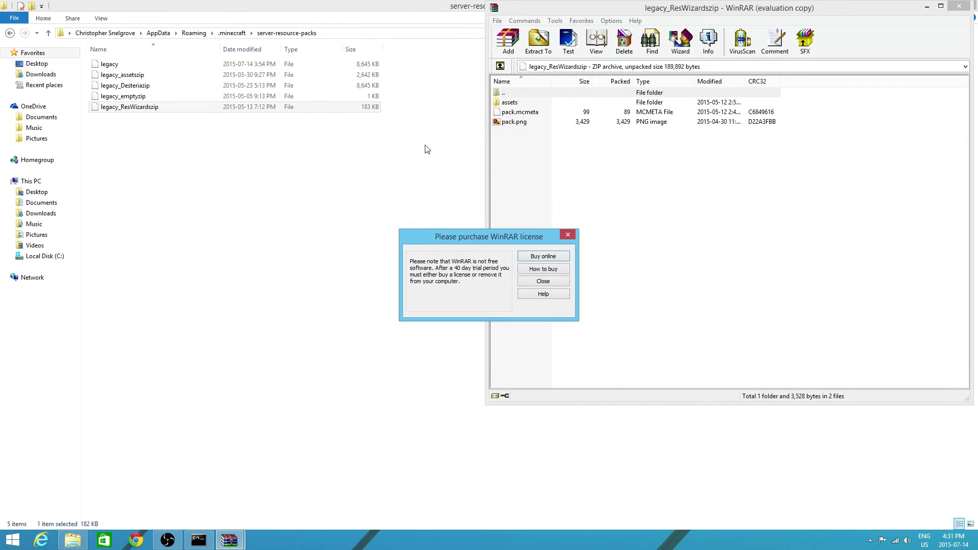
Dismiss the WinRAR nag and create a 'MinePlex Wizards' WinRAR ZIP archive in resourcepacks.
{"action": "left_click", "coordinate": [566, 234]}
{"action": "left_click", "coordinate": [231, 33]}
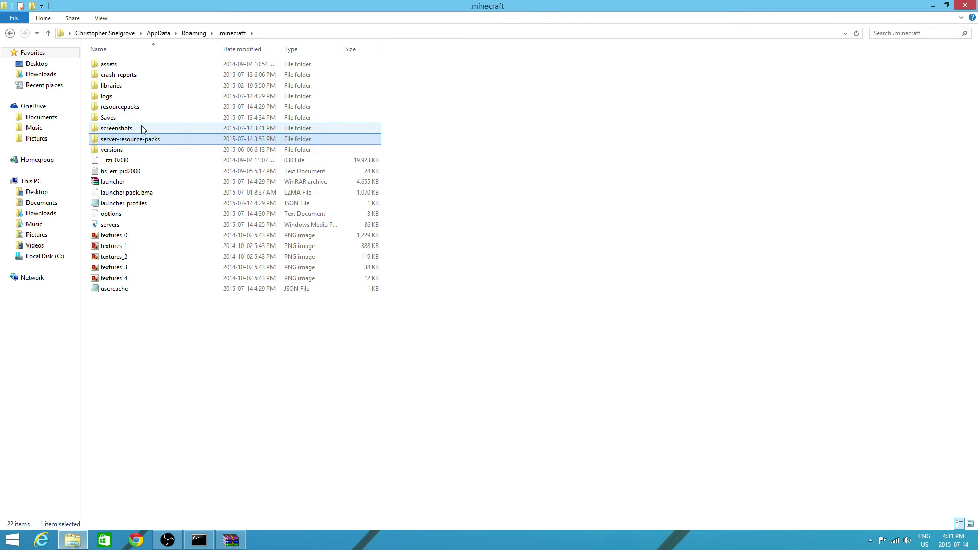
{"action": "double_click", "coordinate": [142, 107]}
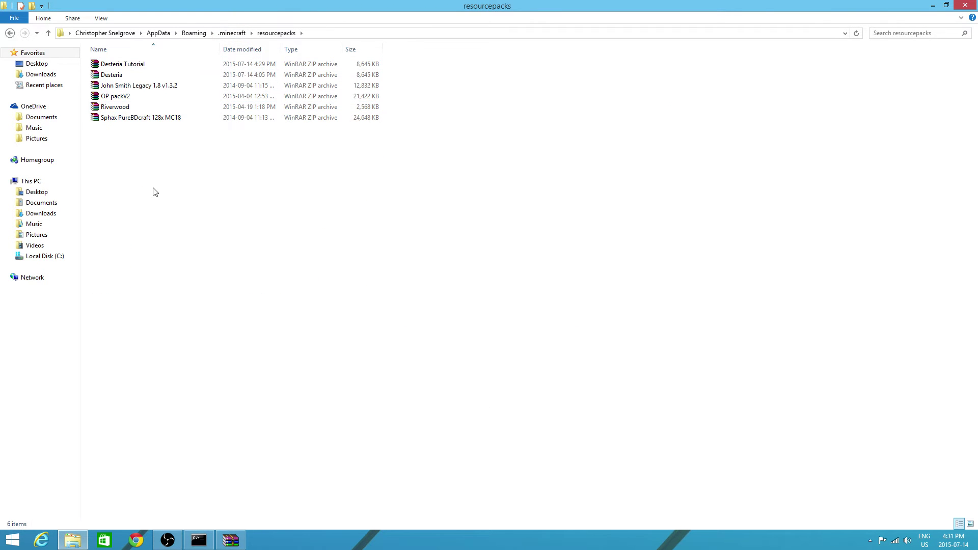
{"action": "right_click", "coordinate": [155, 192]}
{"action": "mouse_move", "coordinate": [207, 309]}
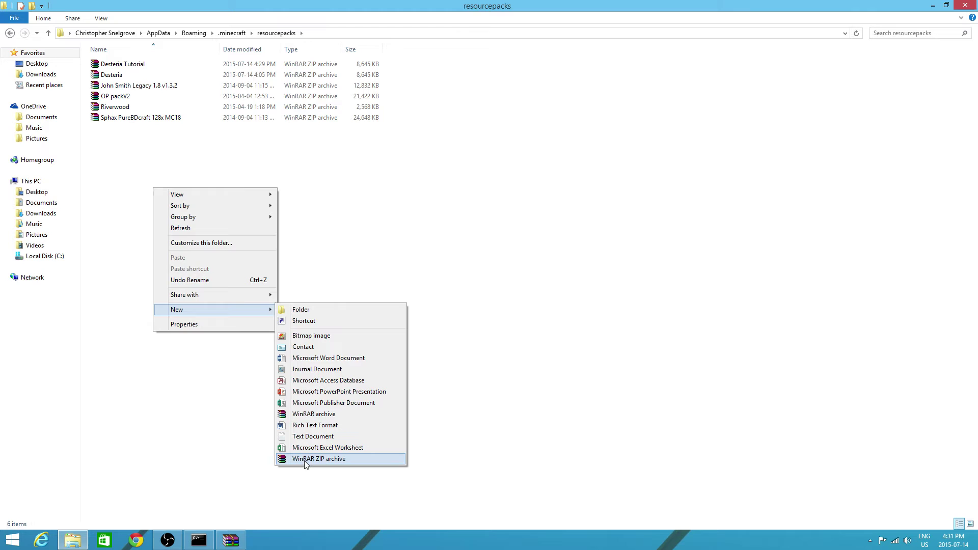
{"action": "left_click", "coordinate": [334, 459]}
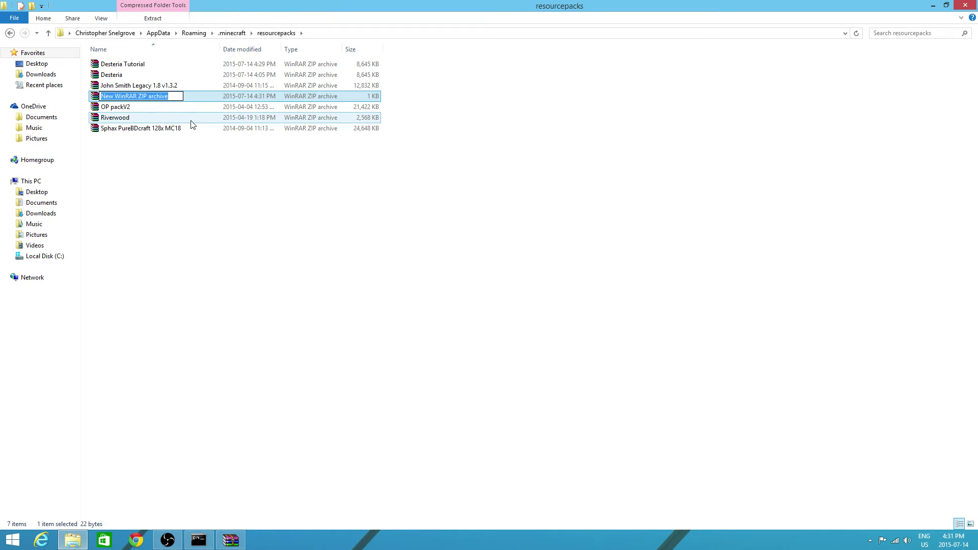
{"action": "type", "text": "MinePlex Wiz"}
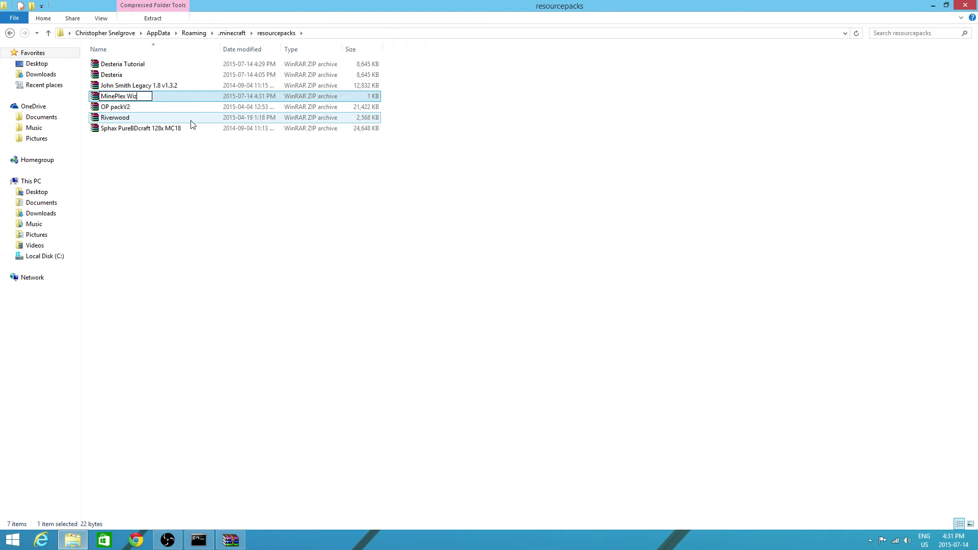
{"action": "type", "text": "ards"}
{"action": "key", "text": "Return"}
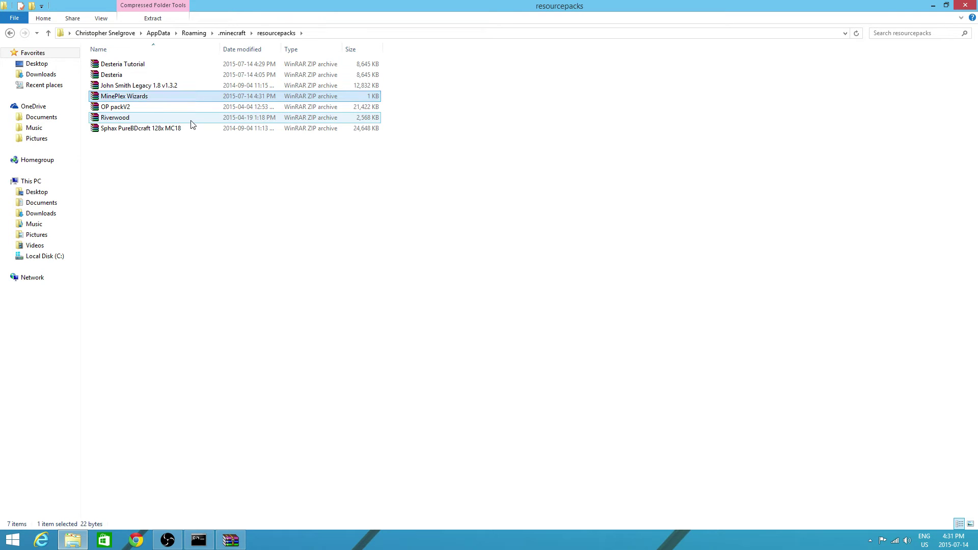
Open MinePlex Wizards in WinRAR alongside the legacy_ResWizardszip archive.
{"action": "double_click", "coordinate": [168, 96]}
{"action": "left_click_drag", "start_coordinate": [310, 35], "coordinate": [280, 9]}
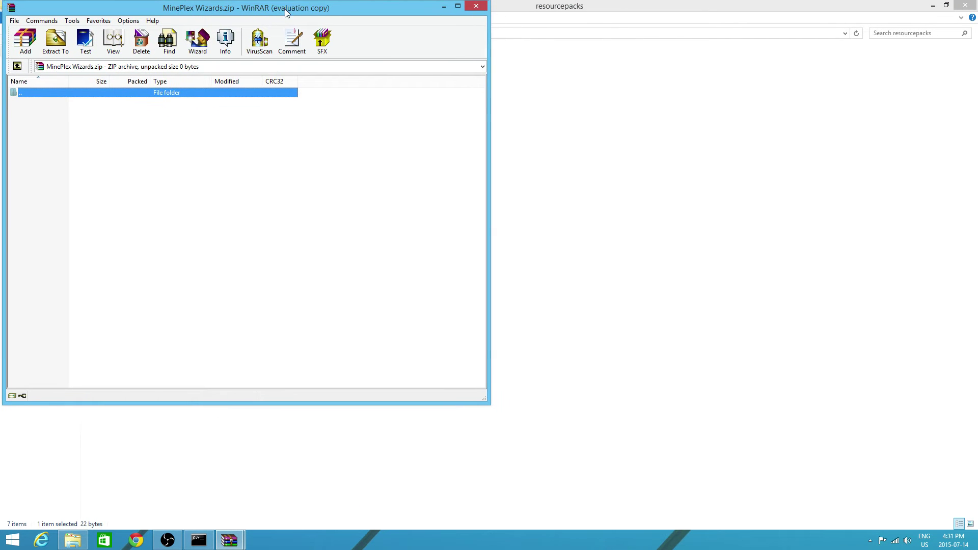
{"action": "left_click", "coordinate": [322, 162]}
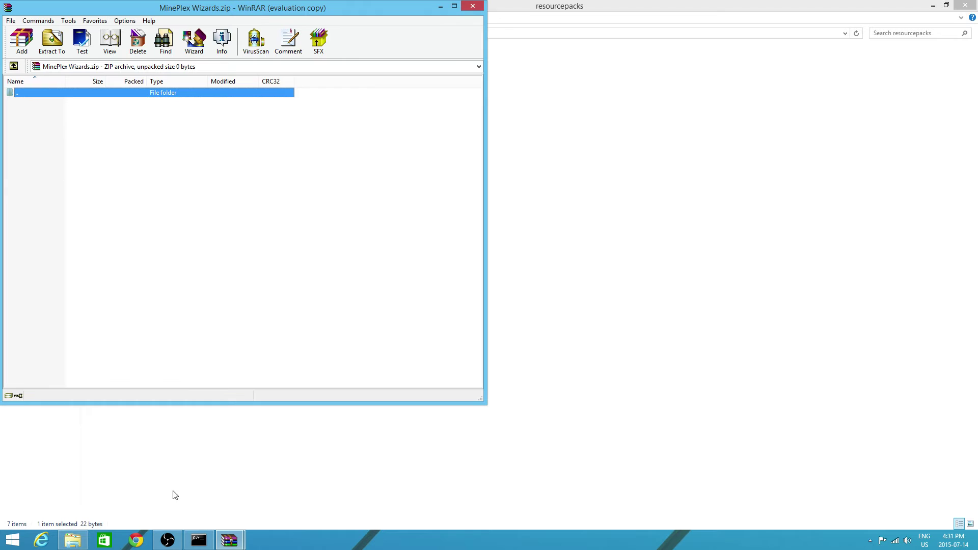
{"action": "left_click", "coordinate": [229, 540]}
{"action": "left_click", "coordinate": [173, 489]}
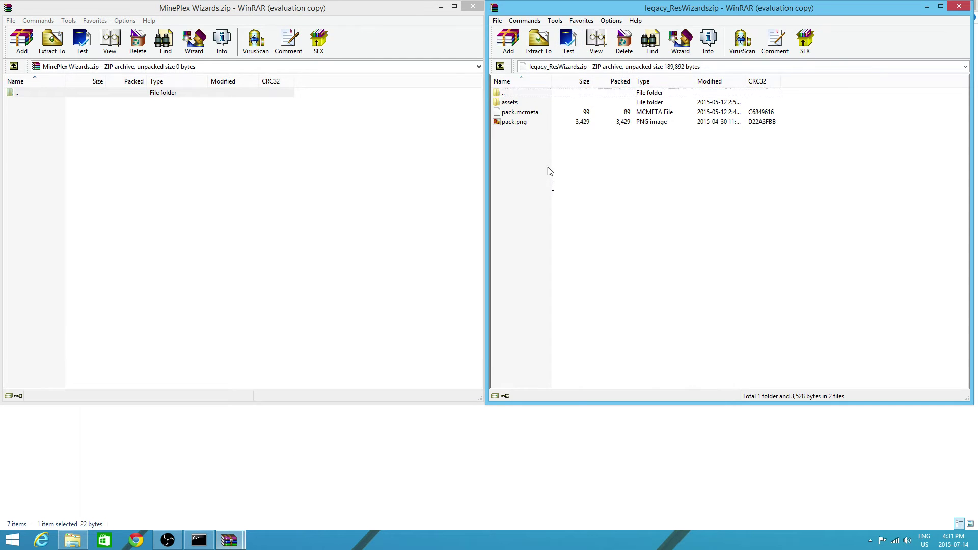
Copy assets, pack.mcmeta and pack.png into MinePlex Wizards and close all windows.
{"action": "left_click_drag", "start_coordinate": [554, 191], "coordinate": [520, 109]}
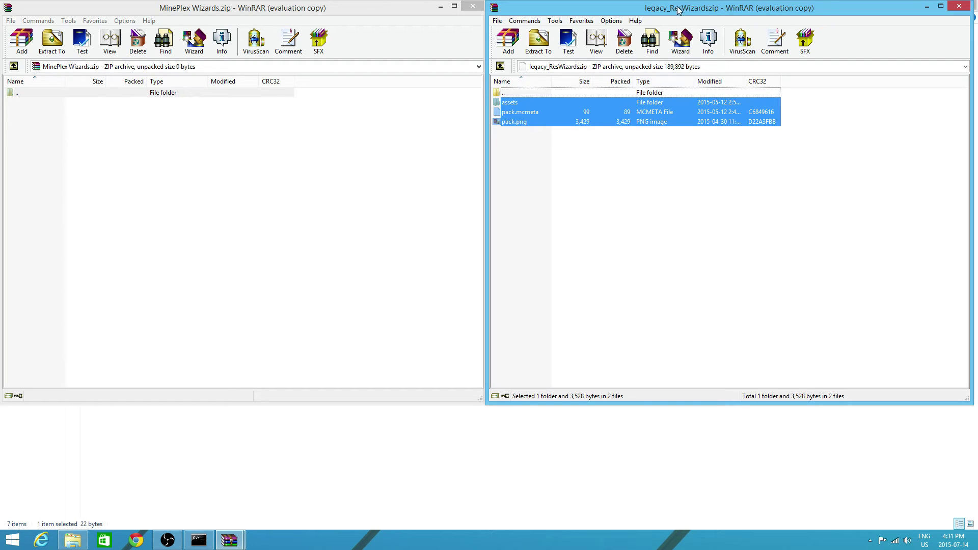
{"action": "left_click_drag", "start_coordinate": [611, 116], "coordinate": [289, 198]}
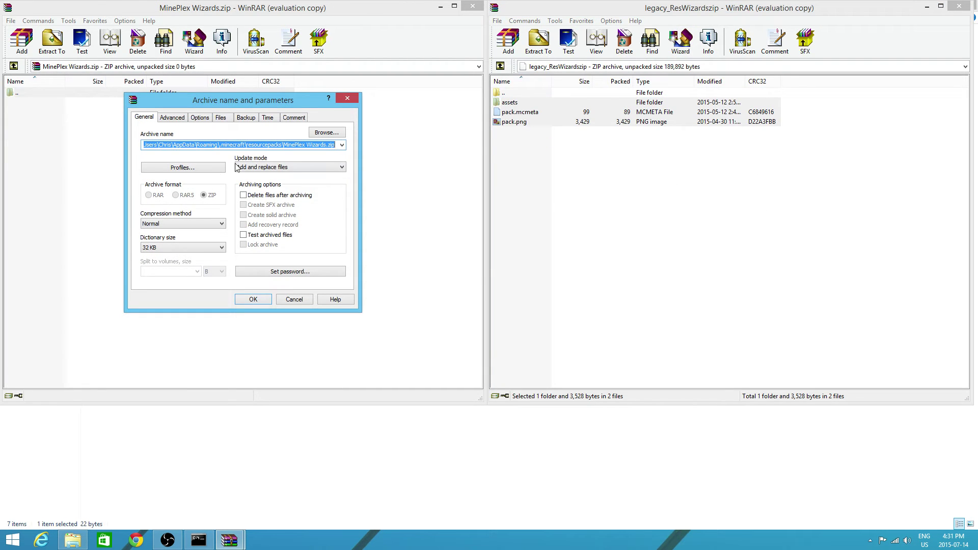
{"action": "left_click", "coordinate": [253, 299]}
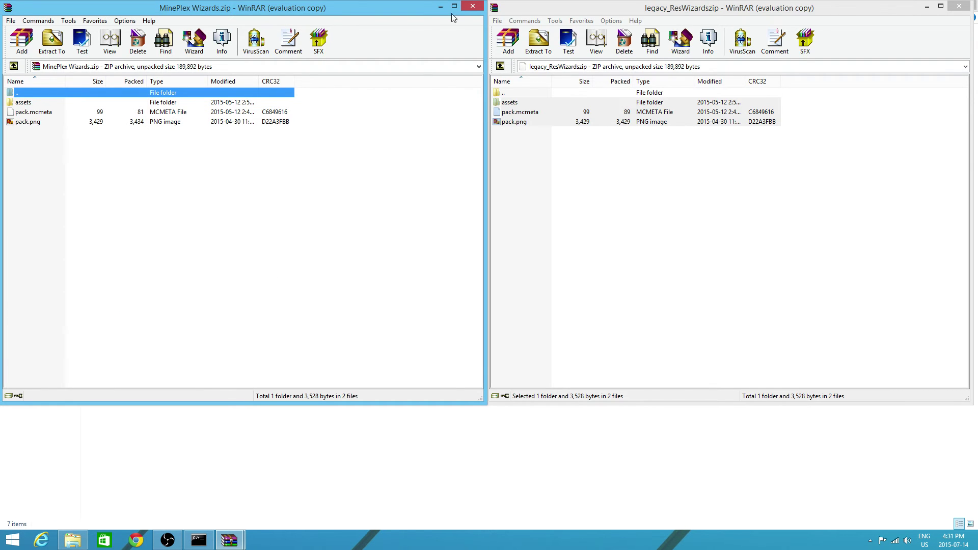
{"action": "left_click", "coordinate": [473, 6]}
{"action": "left_click", "coordinate": [959, 6]}
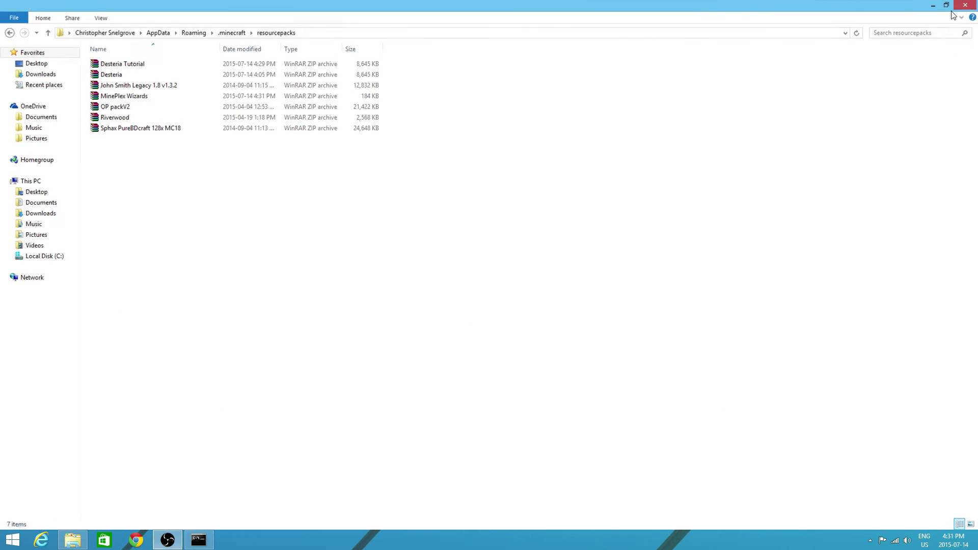
{"action": "left_click", "coordinate": [966, 4]}
Launch Minecraft offline and start naming a new world 'Tutorial For YouTube'.
{"action": "double_click", "coordinate": [516, 173]}
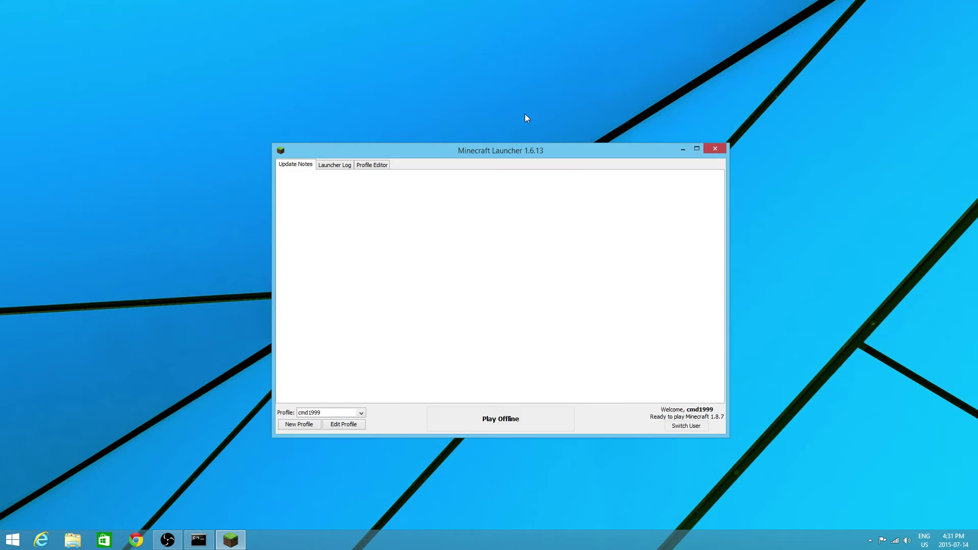
{"action": "left_click", "coordinate": [502, 420]}
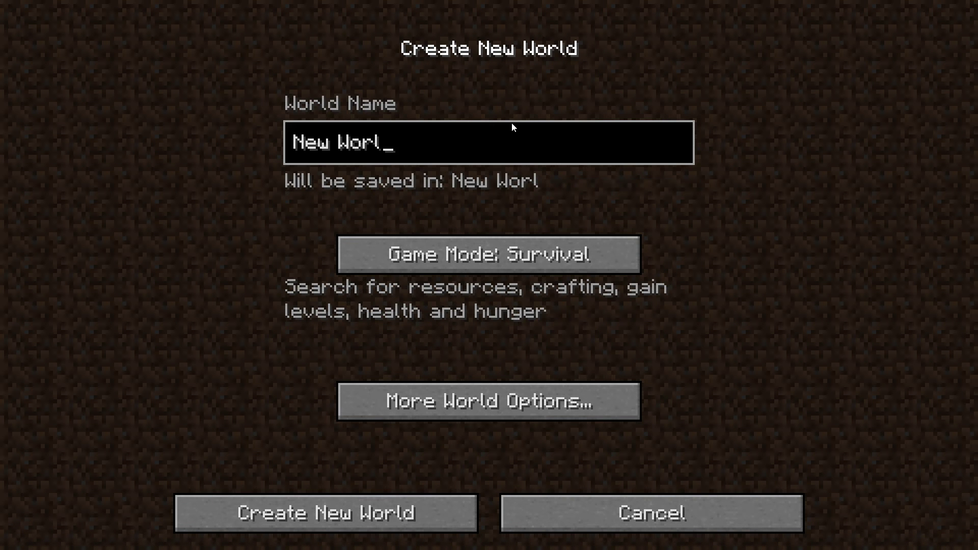
{"action": "type", "text": "Tutor"}
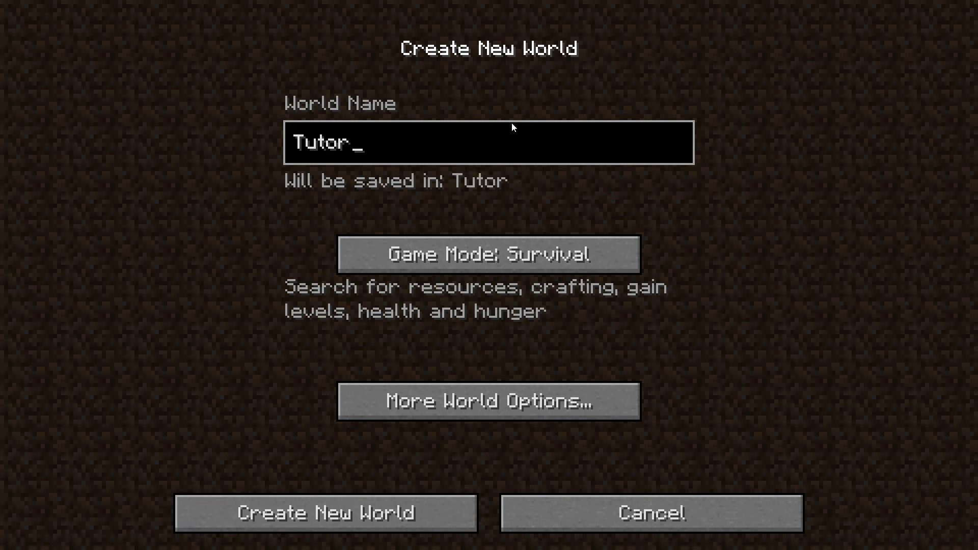
{"action": "type", "text": "ial For Youtube"}
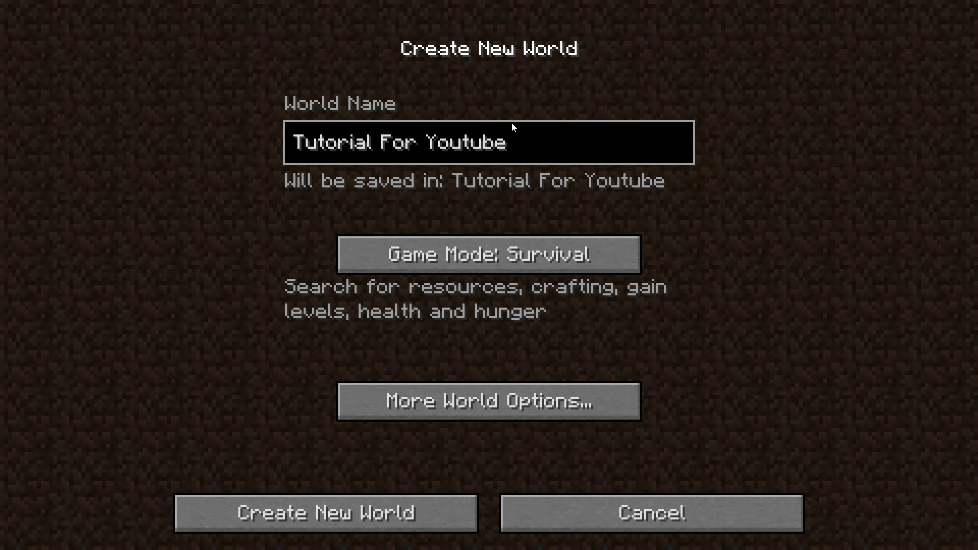
{"action": "key", "text": "Left"}
{"action": "key", "text": "Left"}
{"action": "key", "text": "Left"}
{"action": "key", "text": "BackSpace"}
Finish the capital T in 'Tutorial For YouTube' and create the world.
{"action": "type", "text": "T"}
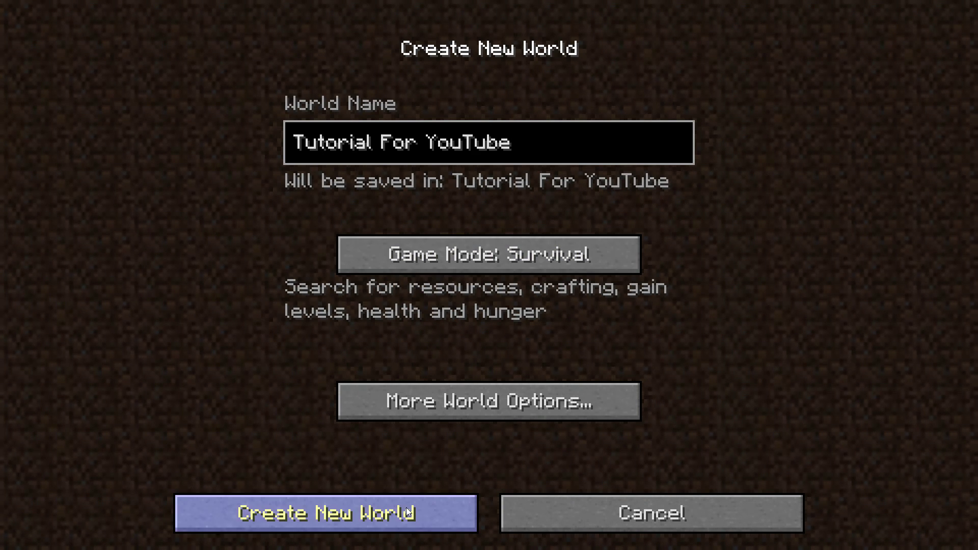
{"action": "left_click", "coordinate": [326, 513]}
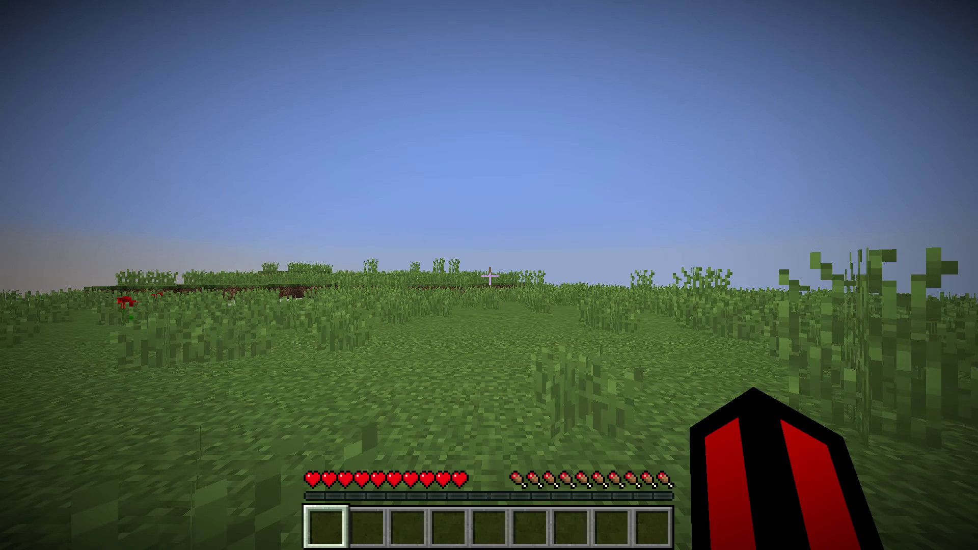
{"action": "key", "text": "F3"}
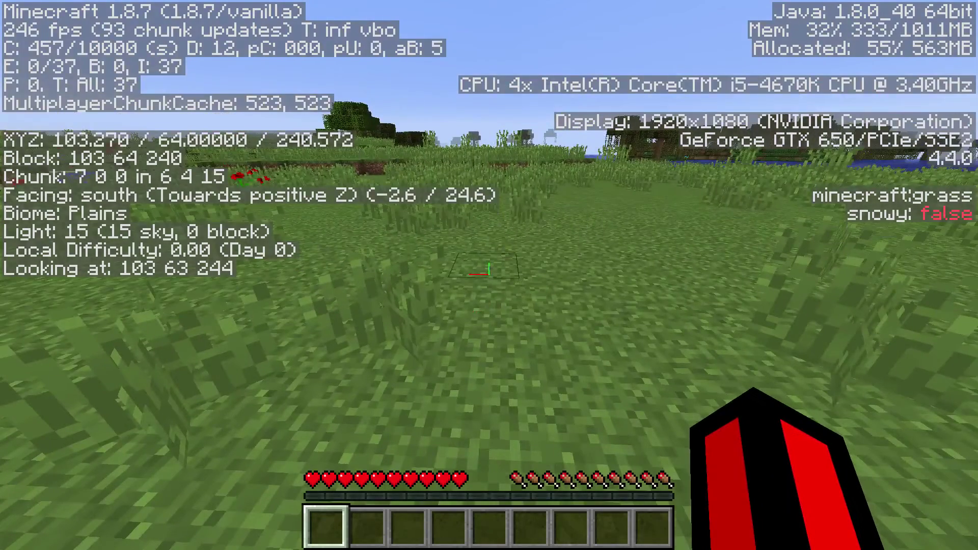
Enable the MinePlex Wizards.zip resource pack and resume playing.
{"action": "key", "text": "Escape"}
{"action": "left_click", "coordinate": [454, 326]}
{"action": "left_click", "coordinate": [336, 396]}
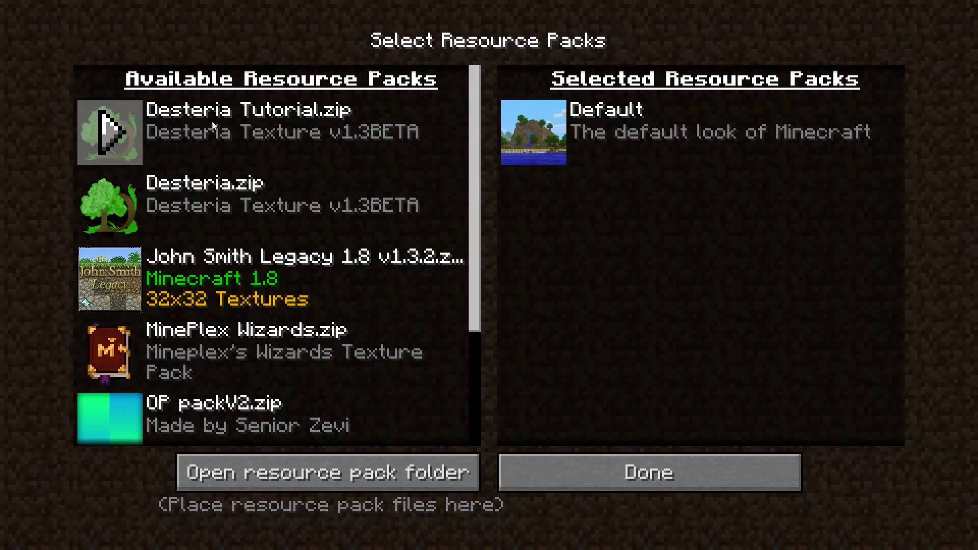
{"action": "left_click", "coordinate": [108, 351]}
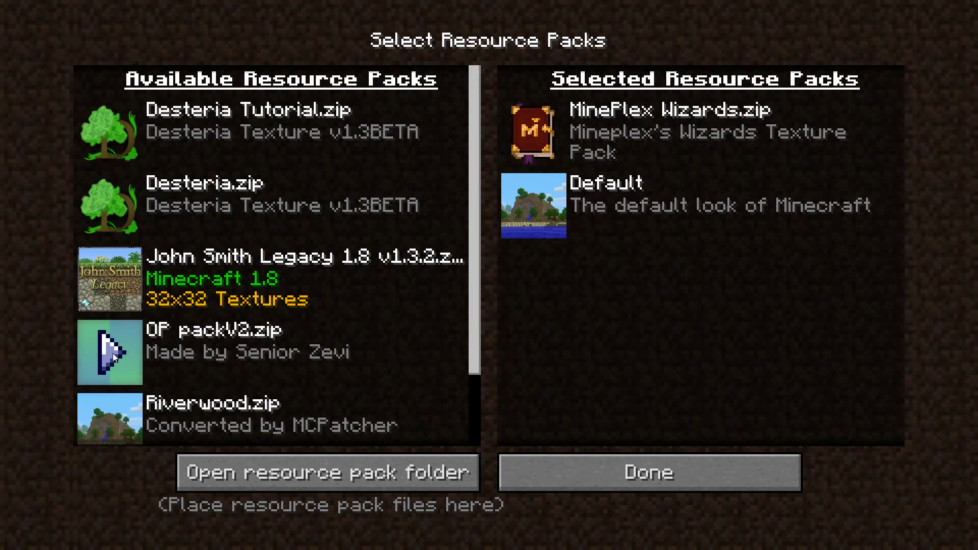
{"action": "left_click", "coordinate": [537, 454]}
{"action": "left_click", "coordinate": [535, 452]}
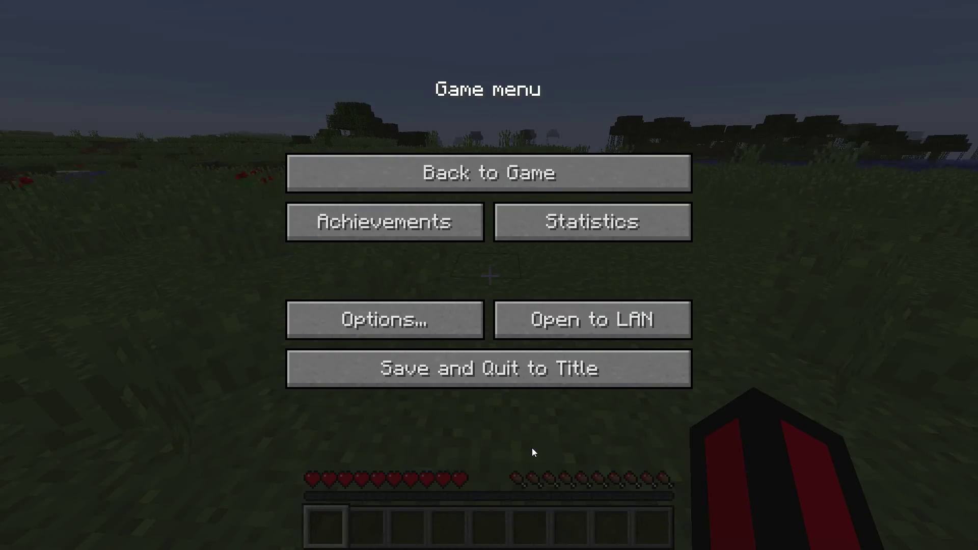
{"action": "key", "text": "Escape"}
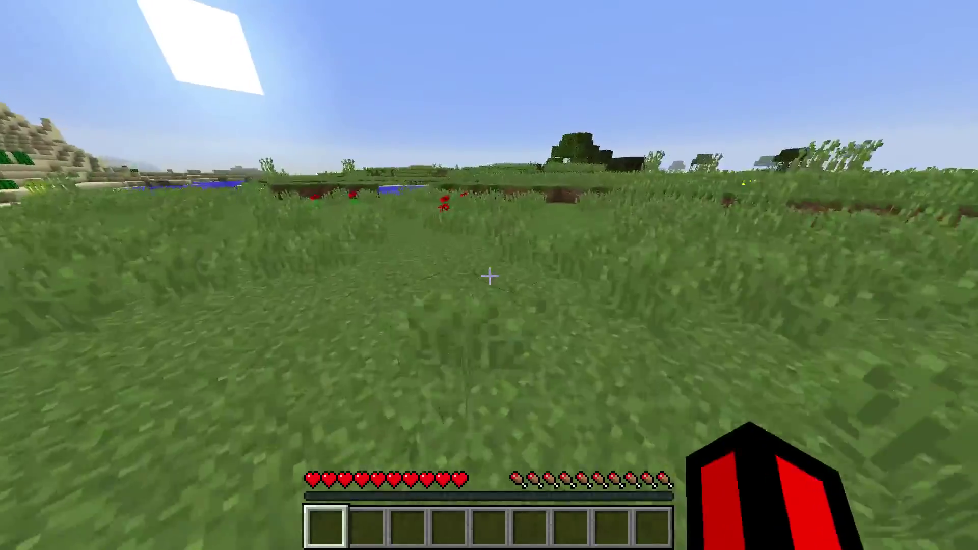
Walk to a tree by the river and chop an oak log.
{"action": "key", "text": "w"}
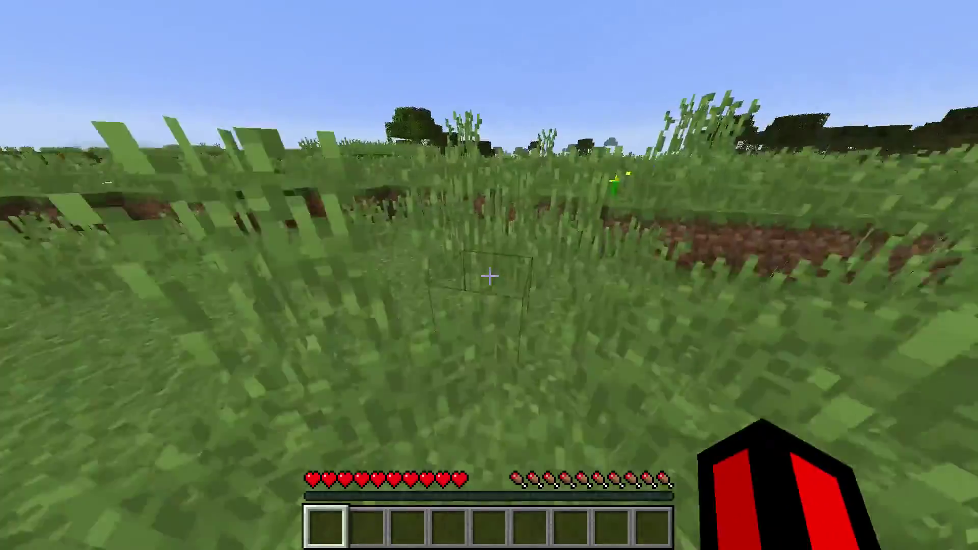
{"action": "key", "text": "w"}
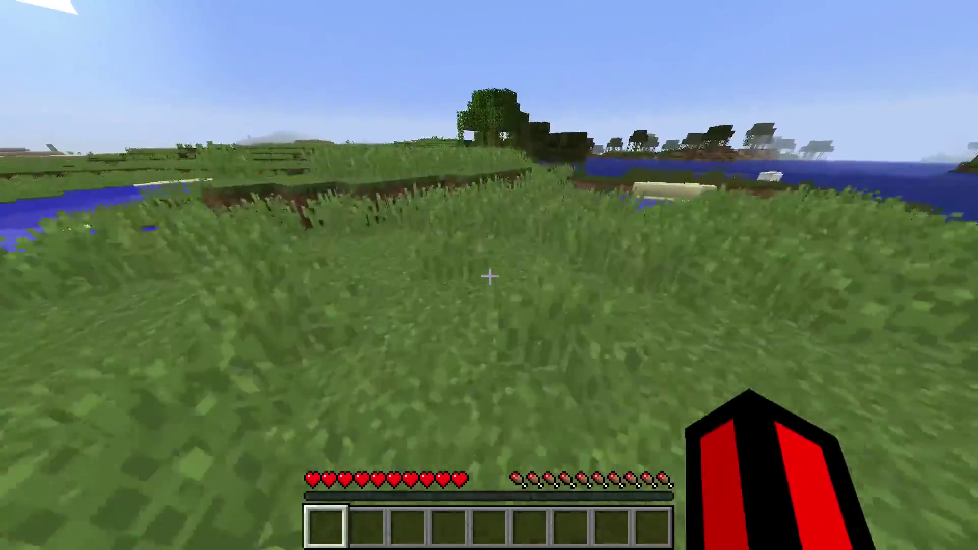
{"action": "key", "text": "w"}
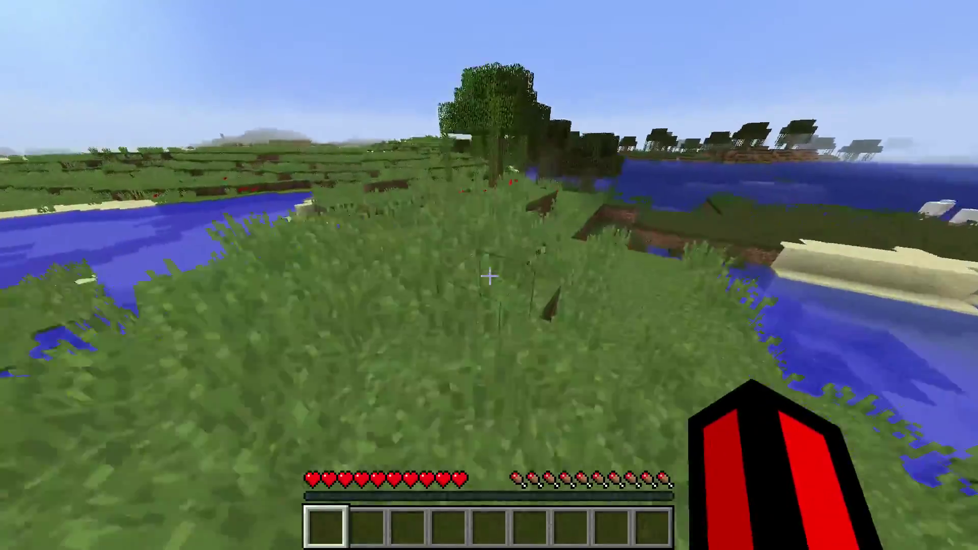
{"action": "key", "text": "w"}
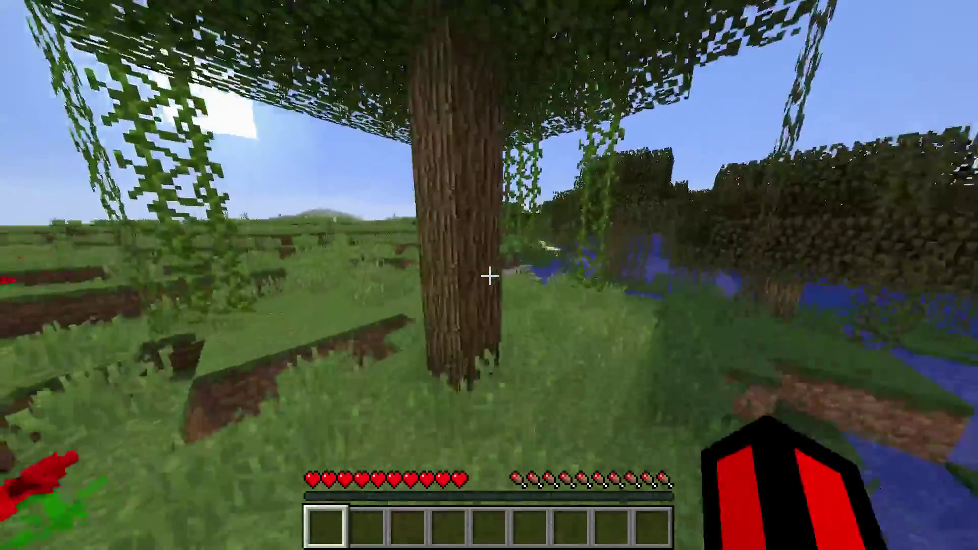
{"action": "key", "text": "w"}
{"action": "left_click", "coordinate": [489, 276]}
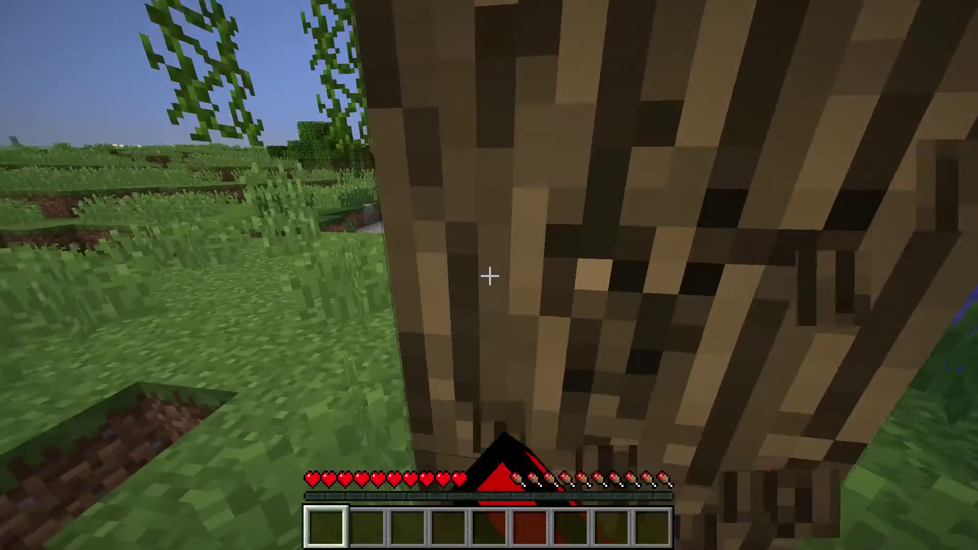
{"action": "left_click", "coordinate": [489, 276]}
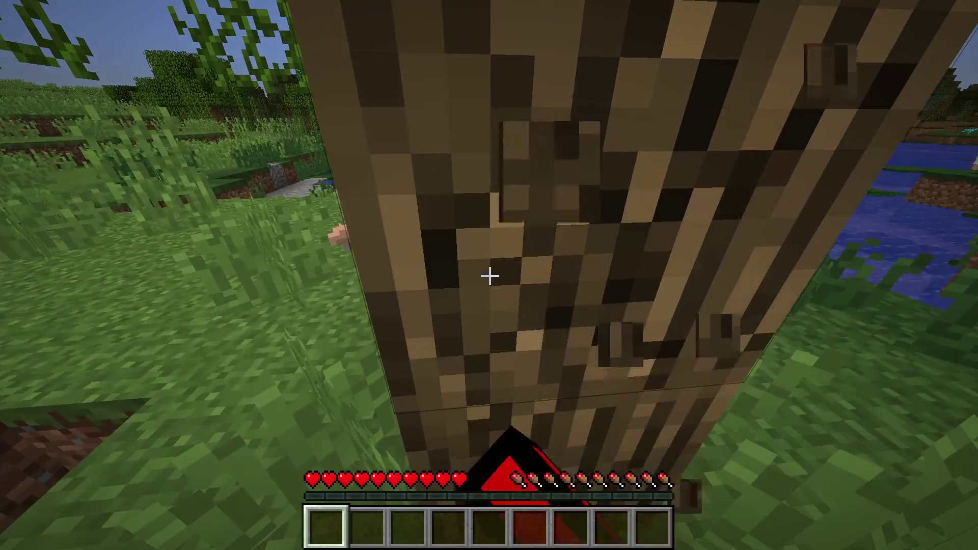
{"action": "key", "text": "w"}
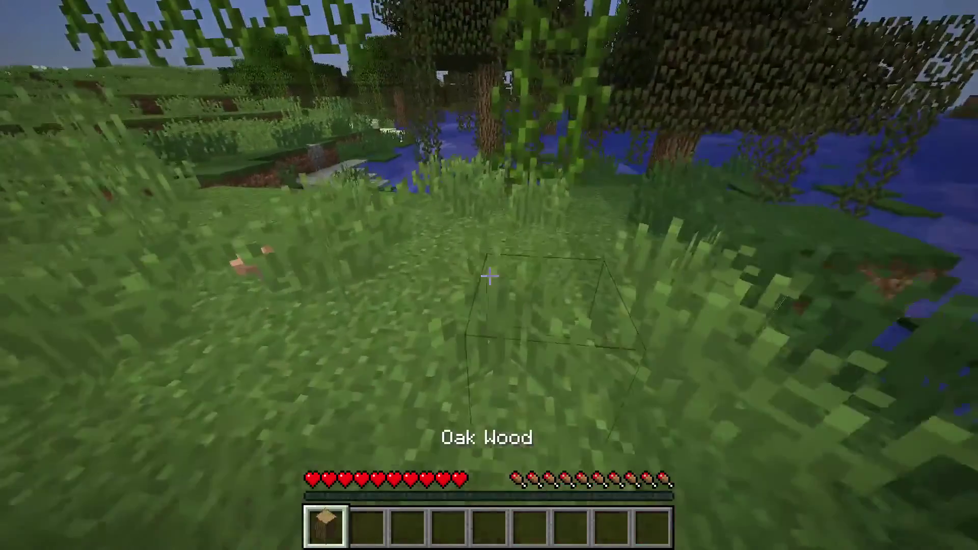
Craft the oak log into planks, then sticks, and place the sticks in the first hotbar slot.
{"action": "key", "text": "e"}
{"action": "left_click", "coordinate": [505, 211]}
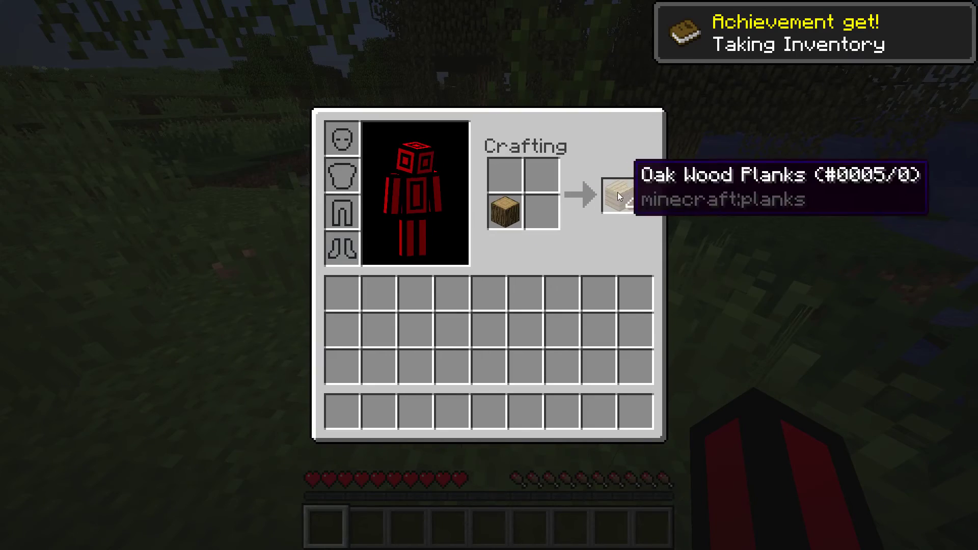
{"action": "left_click", "coordinate": [617, 192]}
{"action": "left_click_drag", "start_coordinate": [546, 185], "coordinate": [542, 212]}
{"action": "left_click", "coordinate": [619, 194]}
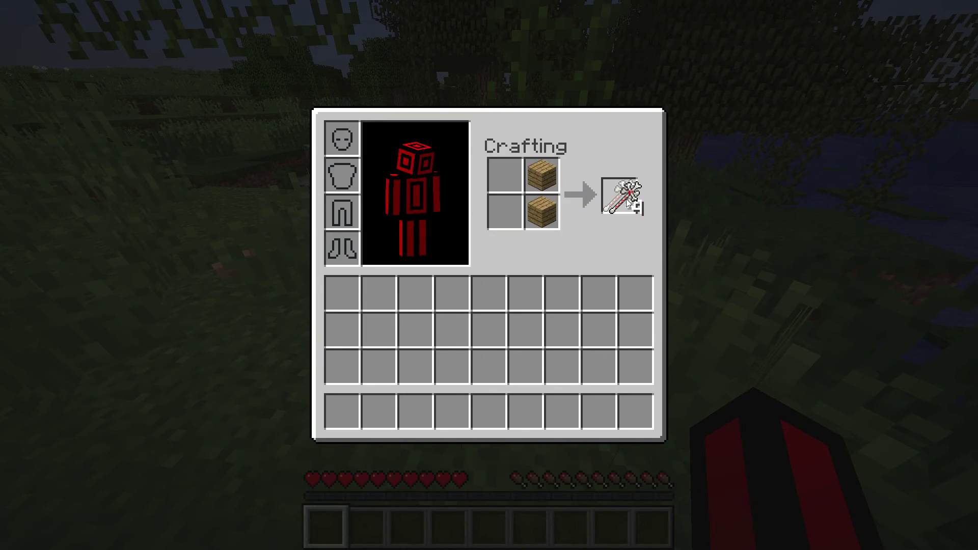
{"action": "left_click", "coordinate": [618, 195]}
{"action": "left_click", "coordinate": [341, 411]}
{"action": "key", "text": "e"}
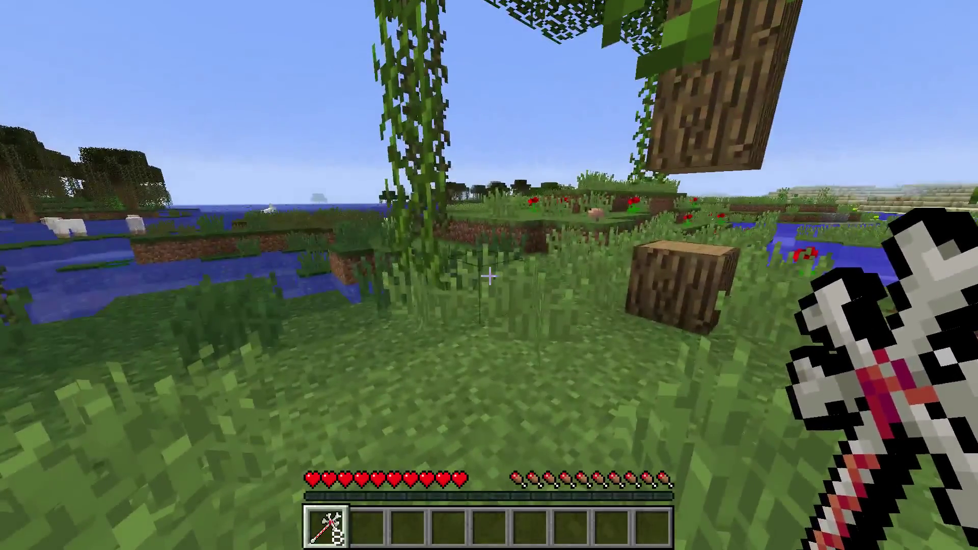
Open the world to LAN with Allow Cheats turned on.
{"action": "key", "text": "Escape"}
{"action": "left_click", "coordinate": [555, 326]}
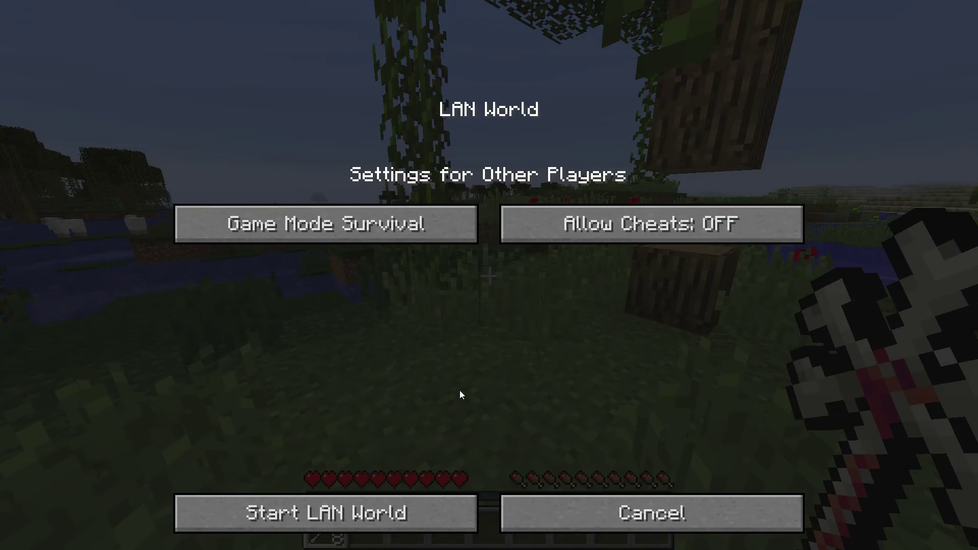
{"action": "left_click", "coordinate": [592, 229]}
{"action": "left_click", "coordinate": [426, 517]}
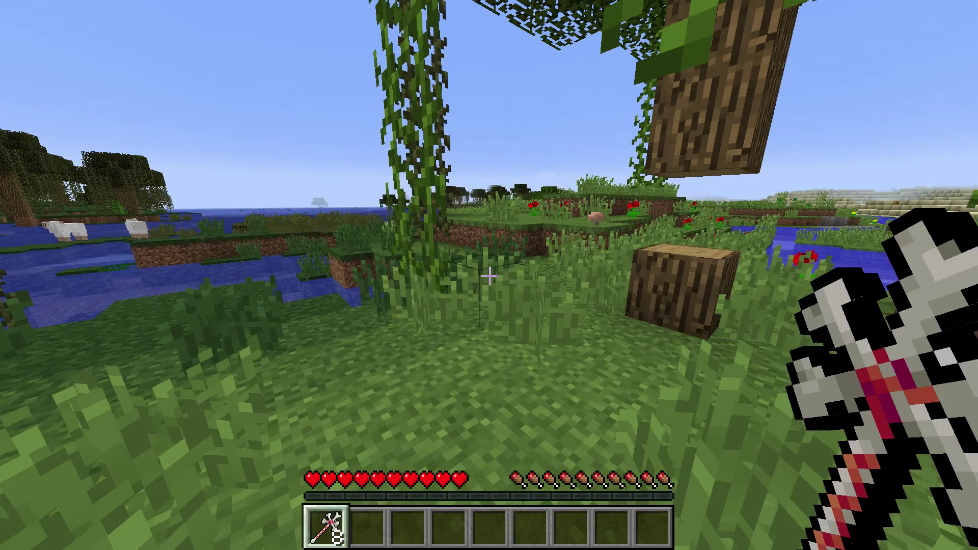
Make chat visible in Options > Chat Settings and return to the world.
{"action": "key", "text": "Escape"}
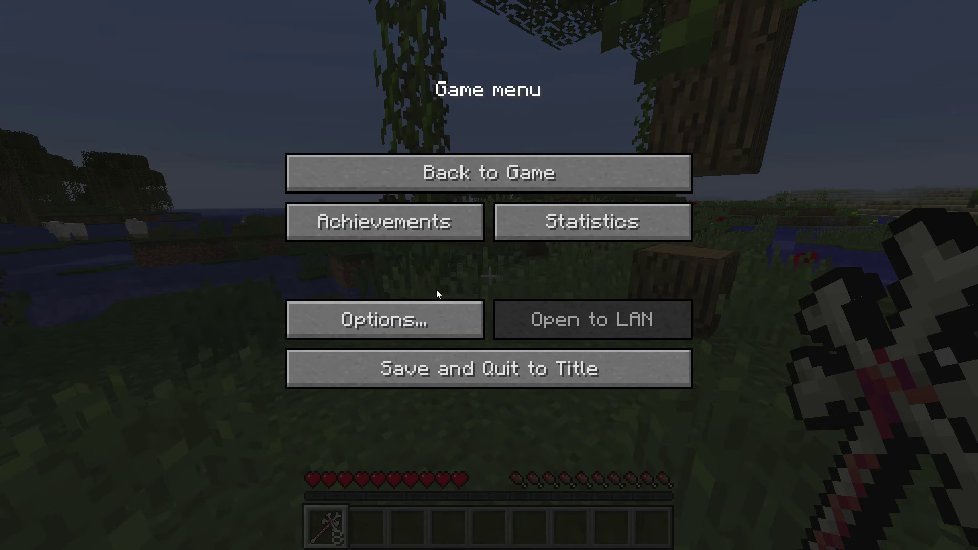
{"action": "left_click", "coordinate": [428, 318]}
{"action": "left_click", "coordinate": [545, 339]}
{"action": "left_click", "coordinate": [347, 120]}
{"action": "left_click", "coordinate": [496, 366]}
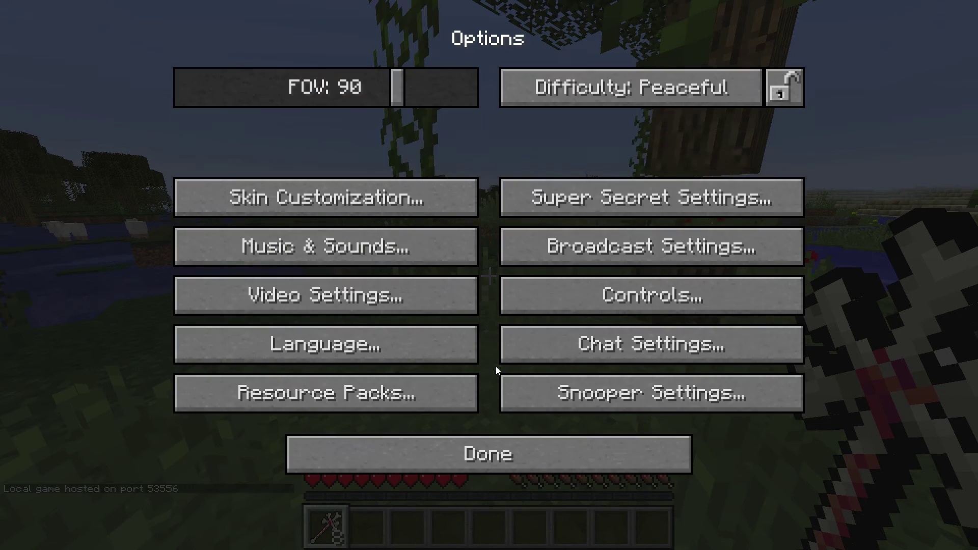
{"action": "key", "text": "Escape"}
Run /gamemode creative to switch to Creative mode.
{"action": "key", "text": "slash"}
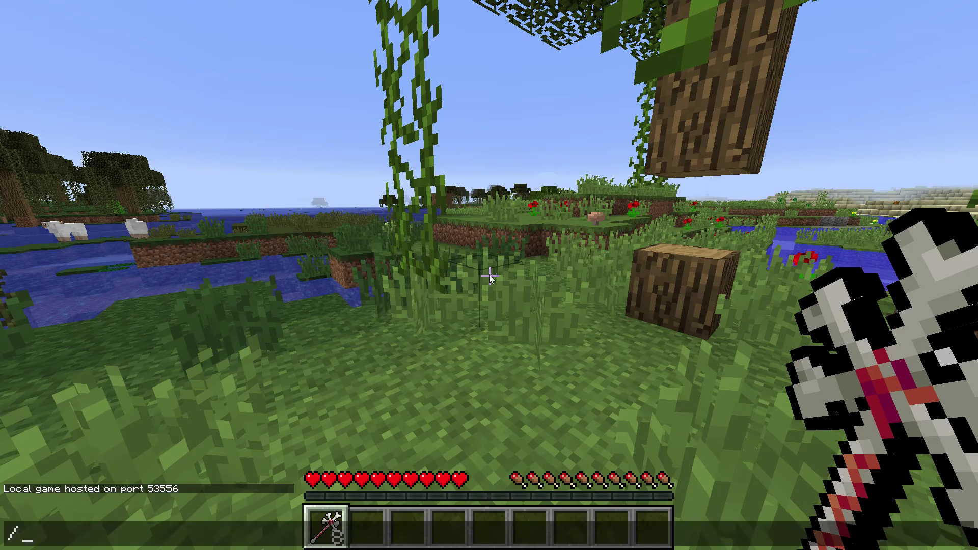
{"action": "type", "text": "g"}
{"action": "key", "text": "Tab"}
{"action": "key", "text": "Tab"}
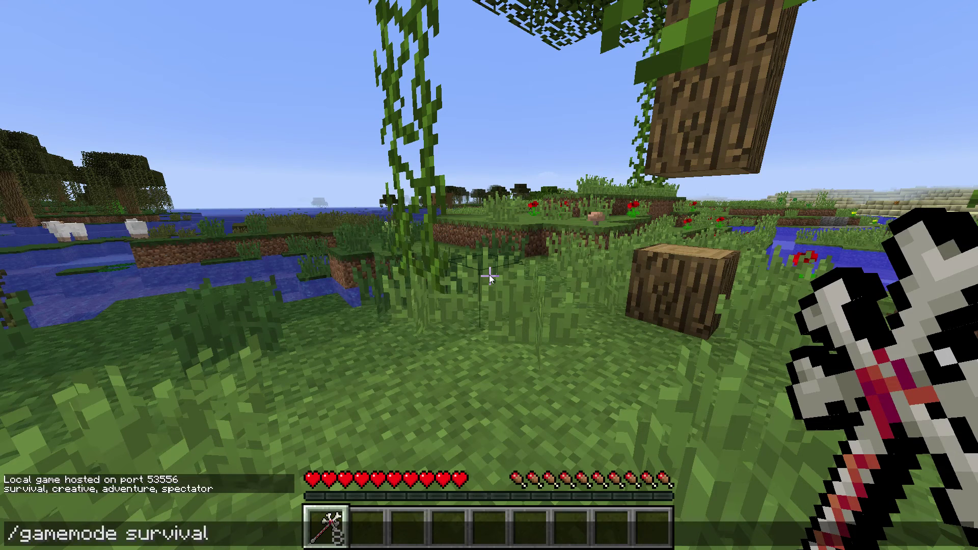
{"action": "key", "text": "Tab"}
{"action": "key", "text": "Tab"}
{"action": "key", "text": "Tab"}
{"action": "key", "text": "Tab"}
{"action": "key", "text": "Tab"}
{"action": "key", "text": "Return"}
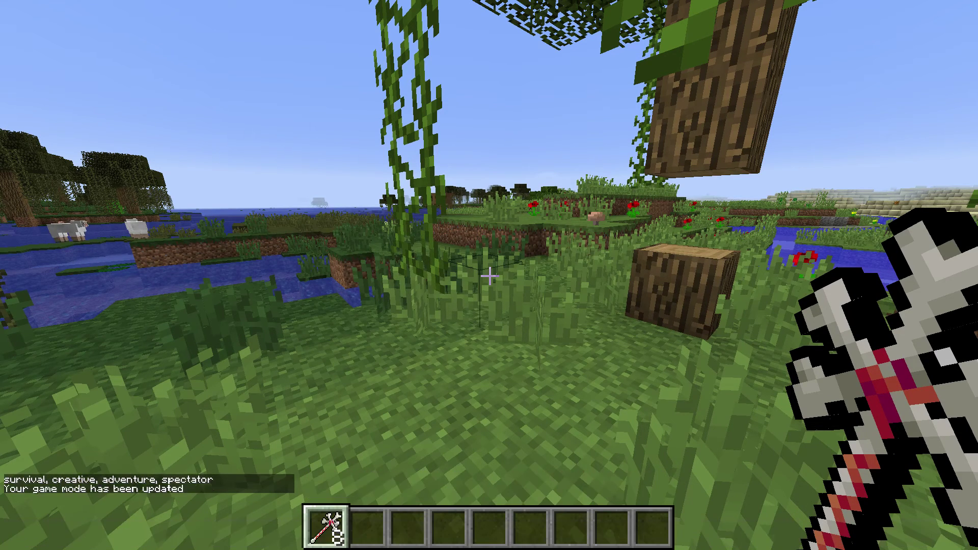
Put an Eye of Ender from Miscellaneous into hotbar slot 2 and hold it.
{"action": "key", "text": "e"}
{"action": "left_click", "coordinate": [555, 111]}
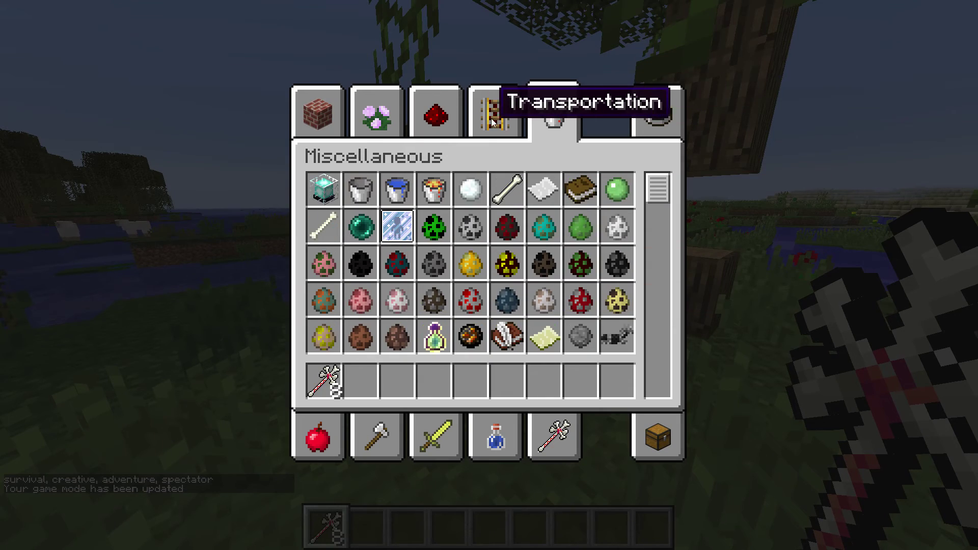
{"action": "left_click", "coordinate": [396, 223]}
{"action": "left_click", "coordinate": [377, 376]}
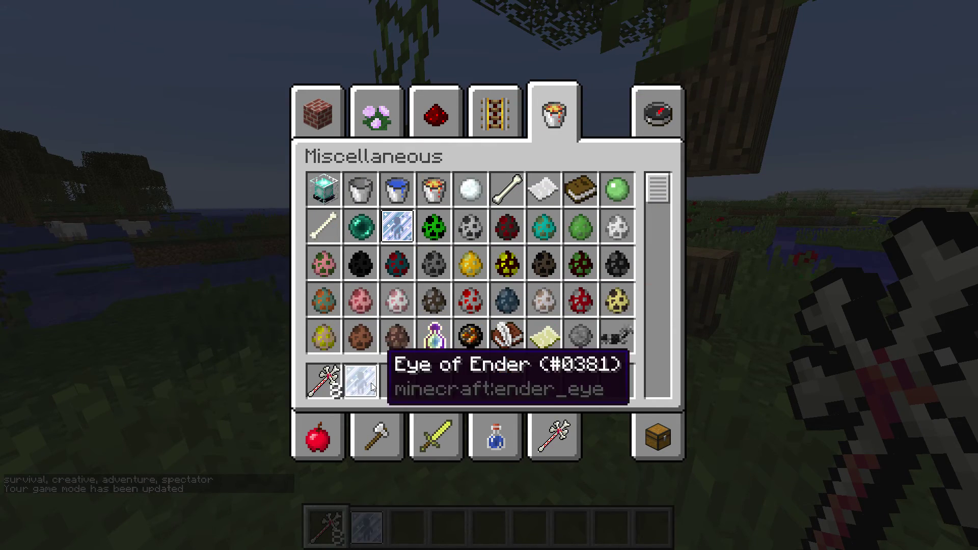
{"action": "key", "text": "e"}
{"action": "key", "text": "2"}
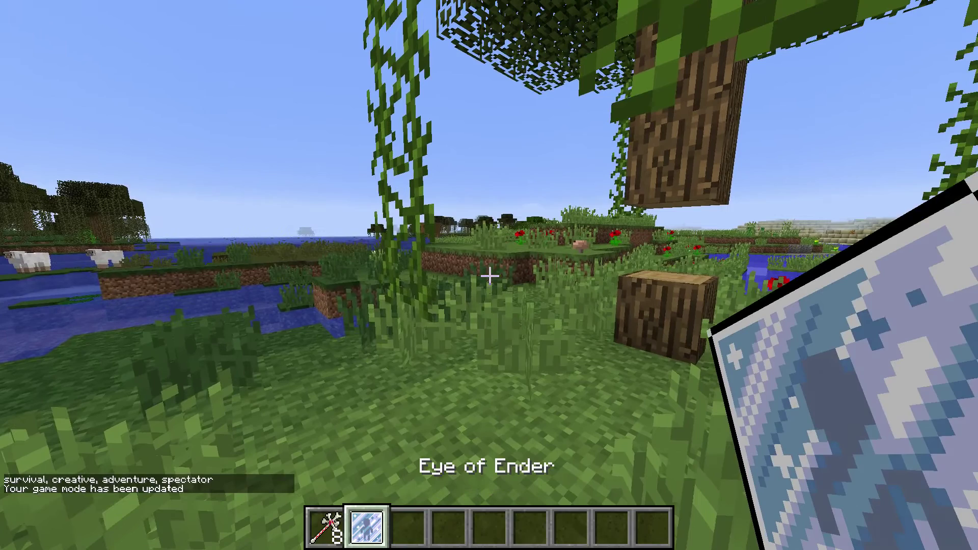
Discard the Eye of Ender from the hotbar in the creative inventory.
{"action": "key", "text": "e"}
{"action": "left_click", "coordinate": [360, 381]}
{"action": "left_click", "coordinate": [504, 234]}
{"action": "scroll", "coordinate": [504, 235], "scroll_direction": "down", "scroll_amount": 3}
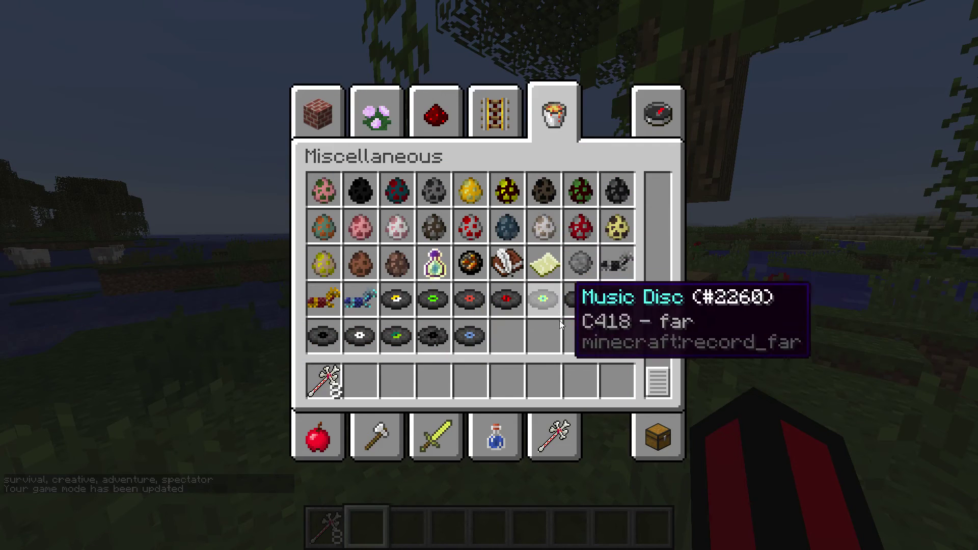
{"action": "scroll", "coordinate": [559, 320], "scroll_direction": "up", "scroll_amount": 3}
Browse the Transportation, Redstone, Decoration Blocks and Materials creative tabs.
{"action": "left_click", "coordinate": [477, 97]}
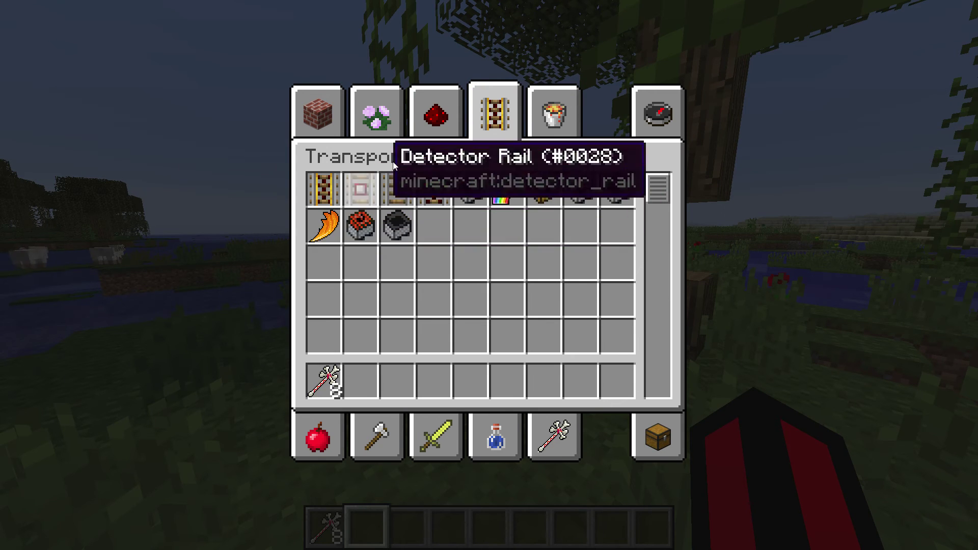
{"action": "left_click", "coordinate": [435, 117]}
{"action": "left_click", "coordinate": [389, 107]}
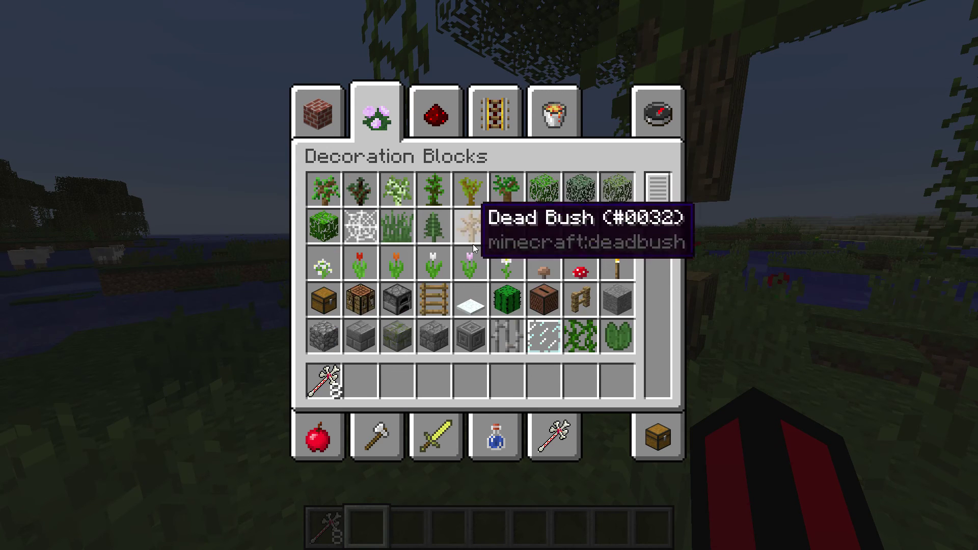
{"action": "scroll", "coordinate": [559, 280], "scroll_direction": "down", "scroll_amount": 8}
{"action": "scroll", "coordinate": [558, 280], "scroll_direction": "up", "scroll_amount": 8}
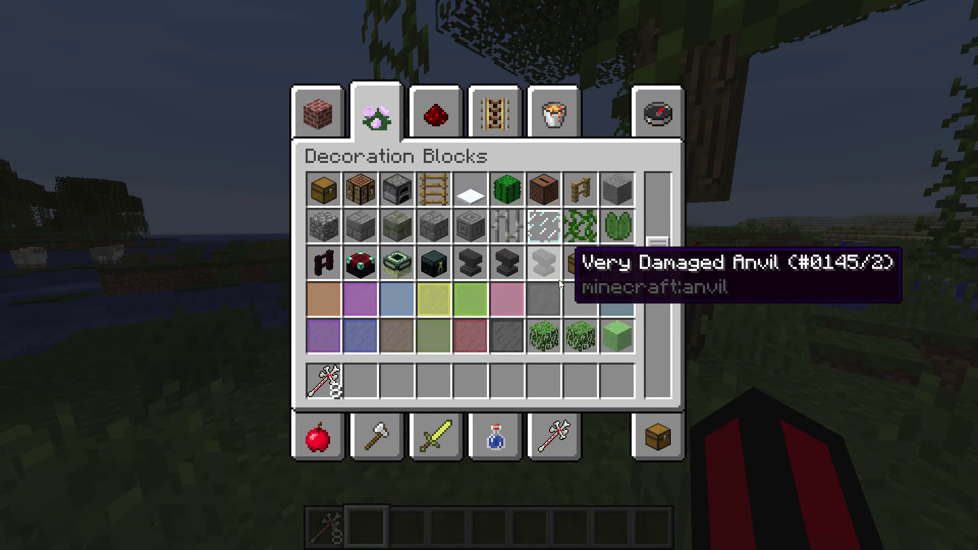
{"action": "left_click", "coordinate": [558, 440]}
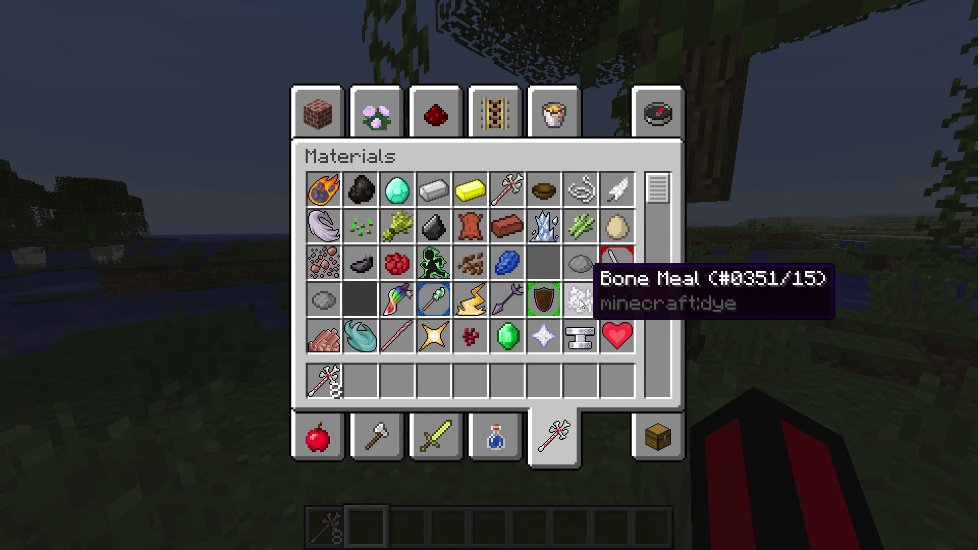
{"action": "scroll", "coordinate": [580, 303], "scroll_direction": "down", "scroll_amount": 1}
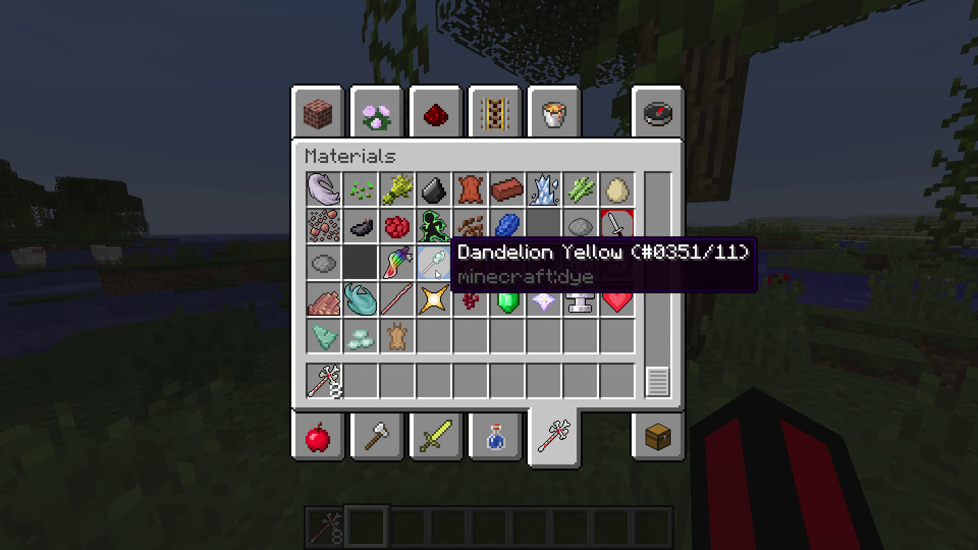
{"action": "scroll", "coordinate": [436, 274], "scroll_direction": "up", "scroll_amount": 1}
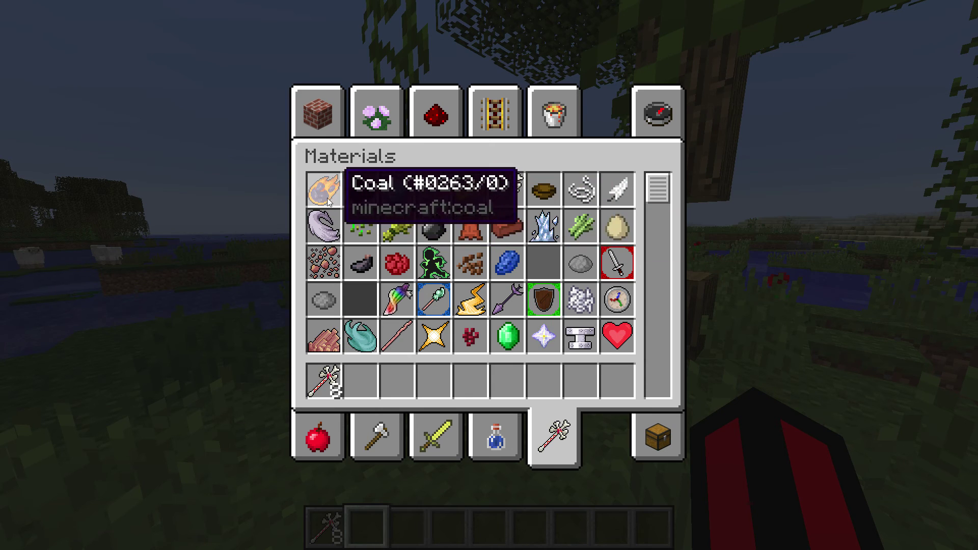
Put Coal Ore into hotbar slot 2 and a 64-stack into slot 3.
{"action": "left_click", "coordinate": [317, 112]}
{"action": "scroll", "coordinate": [566, 255], "scroll_direction": "down", "scroll_amount": 3}
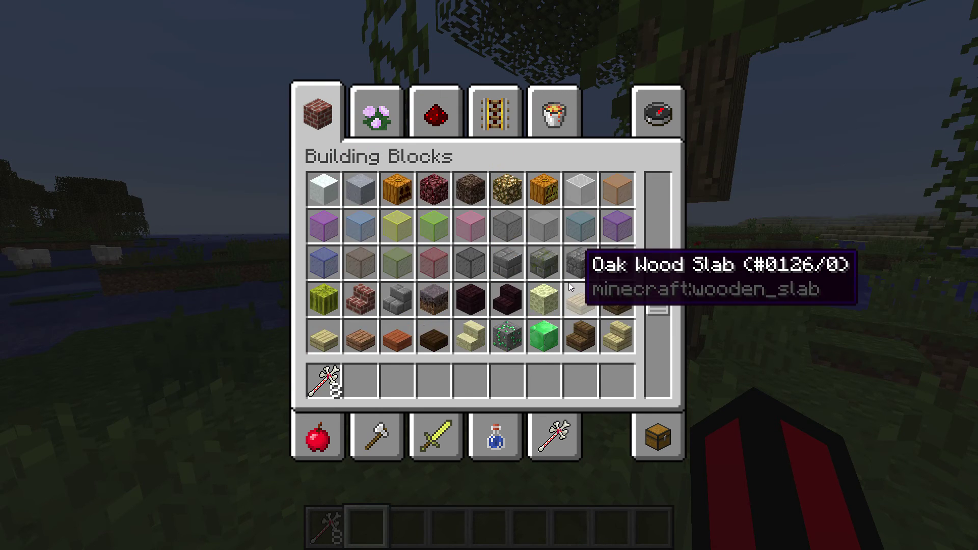
{"action": "left_click", "coordinate": [544, 187]}
{"action": "left_click", "coordinate": [360, 381]}
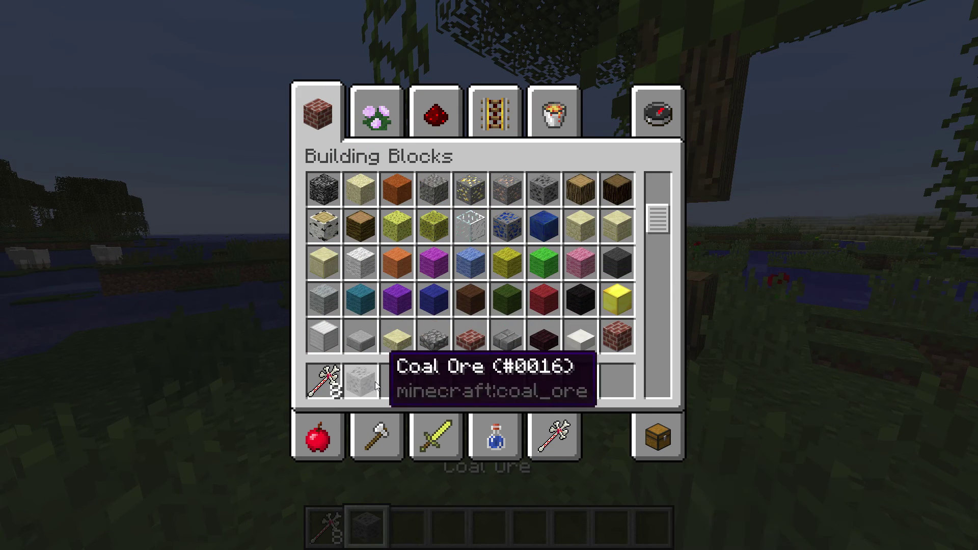
{"action": "left_click", "coordinate": [532, 182], "text": "shift"}
{"action": "left_click", "coordinate": [405, 379]}
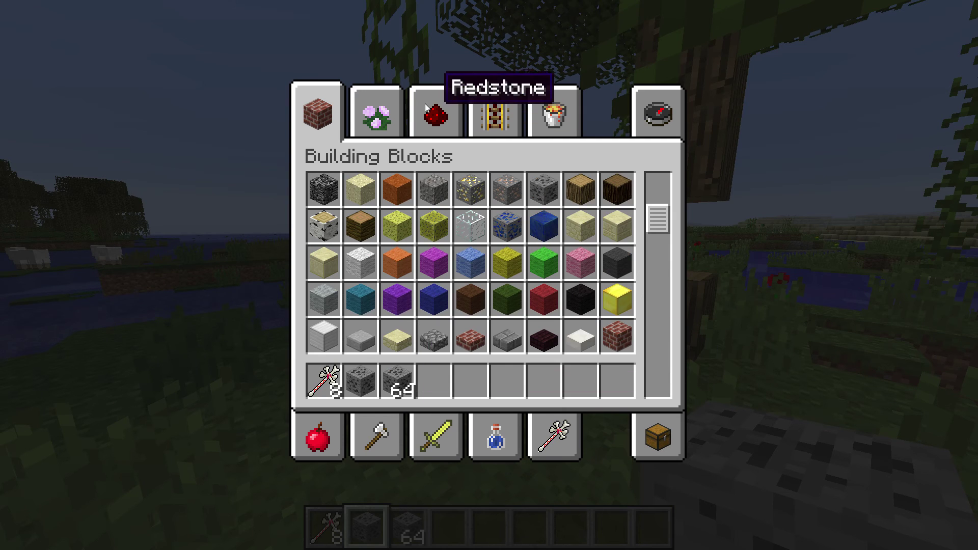
Add a Diamond Pickaxe and full diamond armour (helmet, chestplate, leggings, boots) to the hotbar.
{"action": "left_click", "coordinate": [420, 441]}
{"action": "left_click", "coordinate": [377, 437]}
{"action": "left_click", "coordinate": [397, 226]}
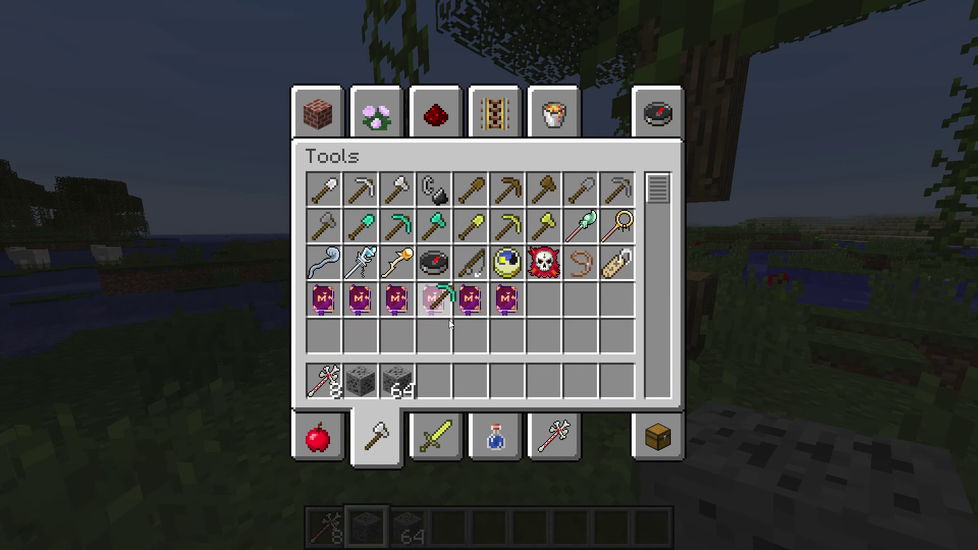
{"action": "left_click", "coordinate": [434, 381]}
{"action": "left_click", "coordinate": [434, 439]}
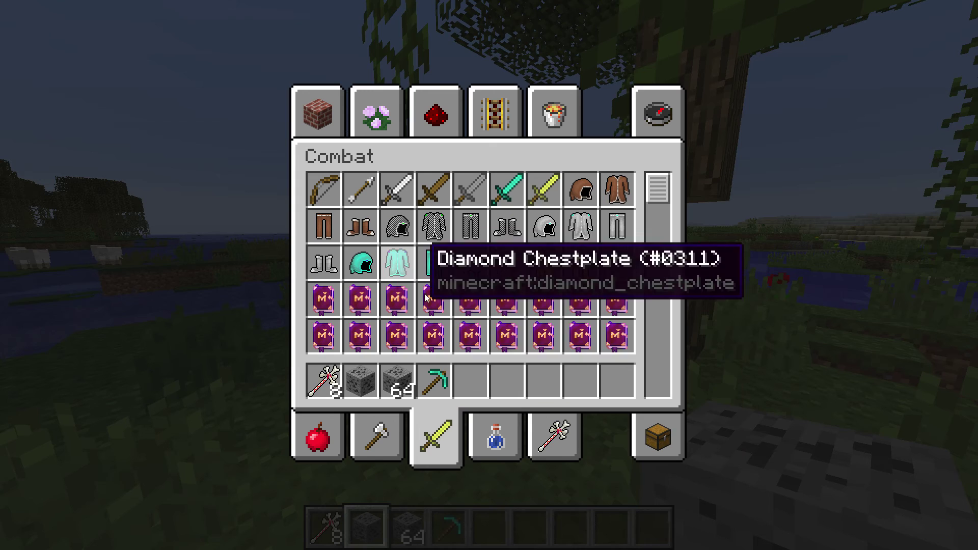
{"action": "left_click", "coordinate": [375, 276], "text": "shift"}
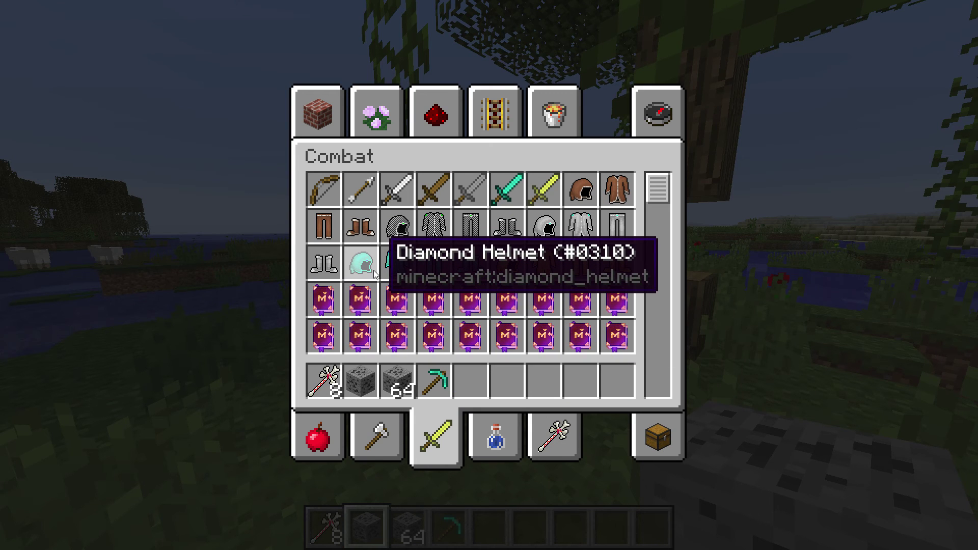
{"action": "left_click", "coordinate": [392, 269], "text": "shift"}
{"action": "left_click", "coordinate": [433, 263], "text": "shift"}
{"action": "left_click", "coordinate": [470, 263], "text": "shift"}
Run /gamemode survival to switch back to Survival mode.
{"action": "type", "text": "e"}
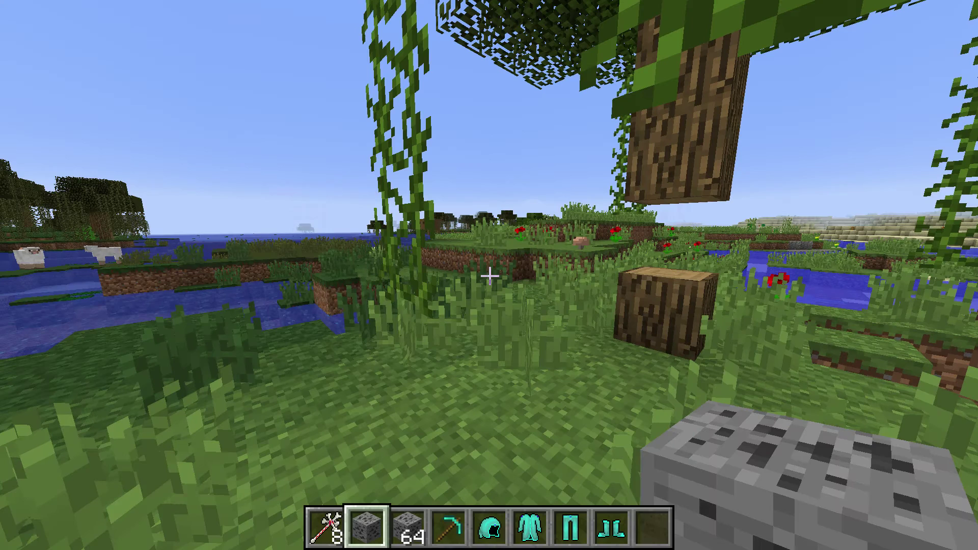
{"action": "type", "text": "/g"}
{"action": "key", "text": "Tab"}
{"action": "key", "text": "Tab"}
{"action": "key", "text": "Return"}
{"action": "key", "text": "e"}
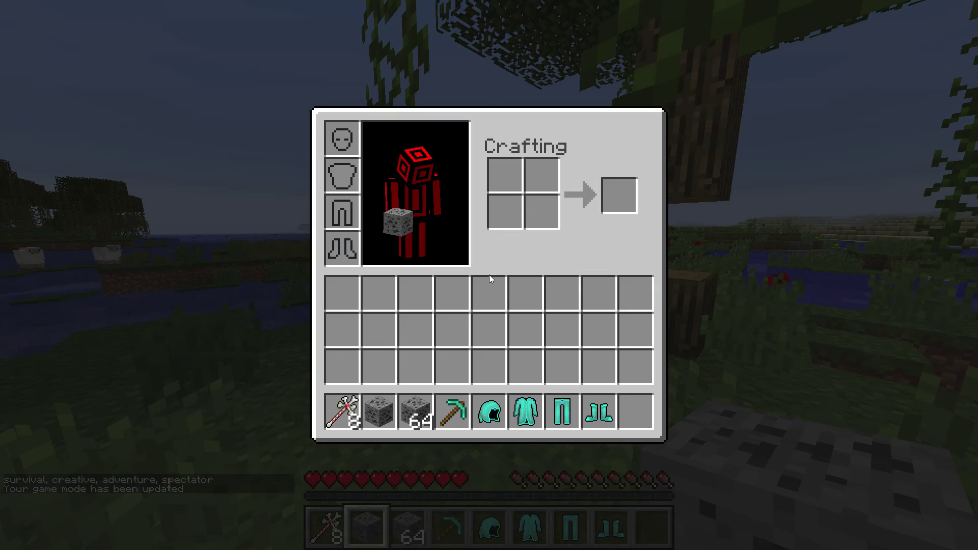
Equip the diamond helmet, chestplate, leggings and boots.
{"action": "left_click", "coordinate": [489, 411], "text": "shift"}
{"action": "left_click", "coordinate": [525, 411], "text": "shift"}
{"action": "left_click", "coordinate": [562, 411], "text": "shift"}
{"action": "left_click", "coordinate": [596, 410], "text": "shift"}
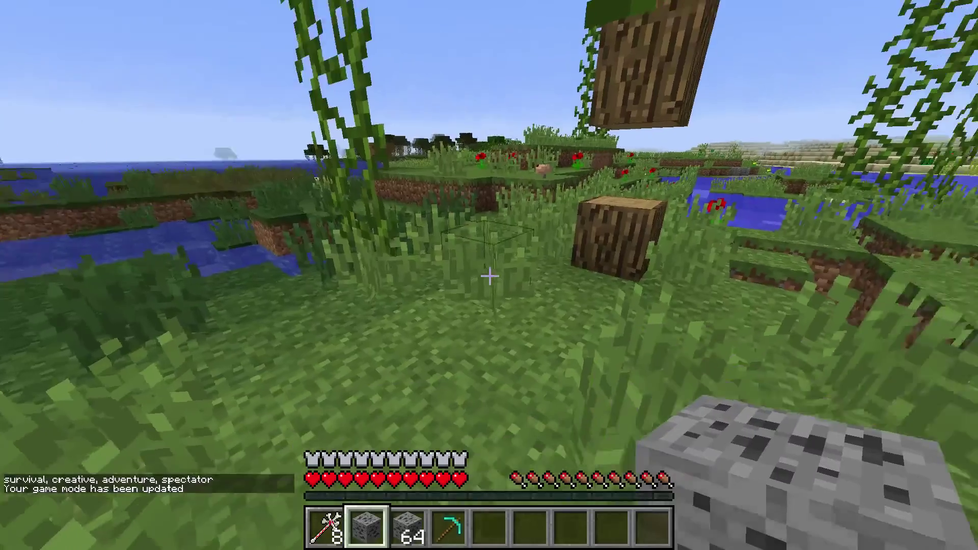
{"action": "scroll", "coordinate": [489, 275], "scroll_direction": "down", "scroll_amount": 2}
{"action": "scroll", "coordinate": [489, 275], "scroll_direction": "up", "scroll_amount": 1}
Place two coal ore blocks and mine one with the diamond pickaxe.
{"action": "right_click", "coordinate": [489, 275]}
{"action": "right_click", "coordinate": [488, 275]}
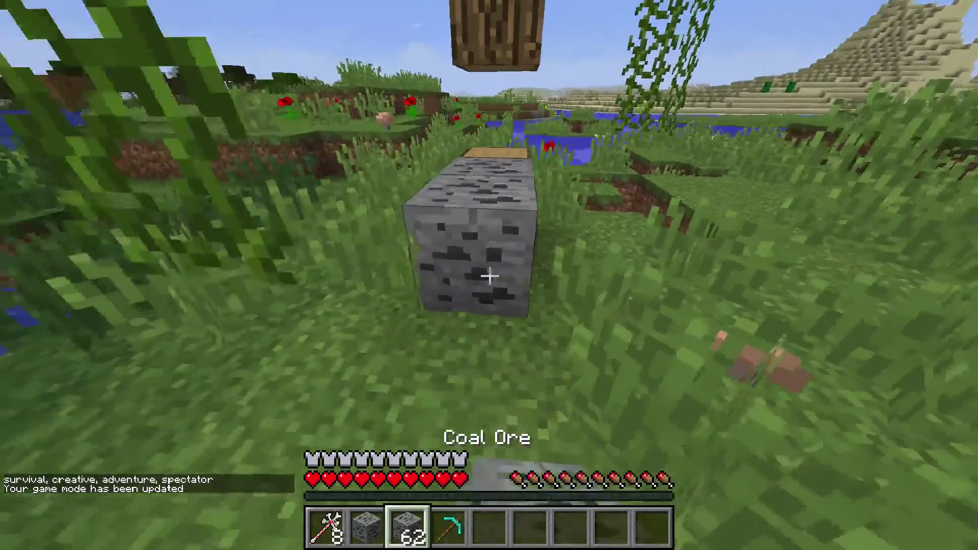
{"action": "right_click", "coordinate": [489, 277]}
{"action": "right_click", "coordinate": [489, 276]}
{"action": "scroll", "coordinate": [489, 276], "scroll_direction": "down", "scroll_amount": 1}
{"action": "left_click_drag", "start_coordinate": [489, 276], "coordinate": [489, 276]}
{"action": "scroll", "coordinate": [489, 276], "scroll_direction": "down", "scroll_amount": 1}
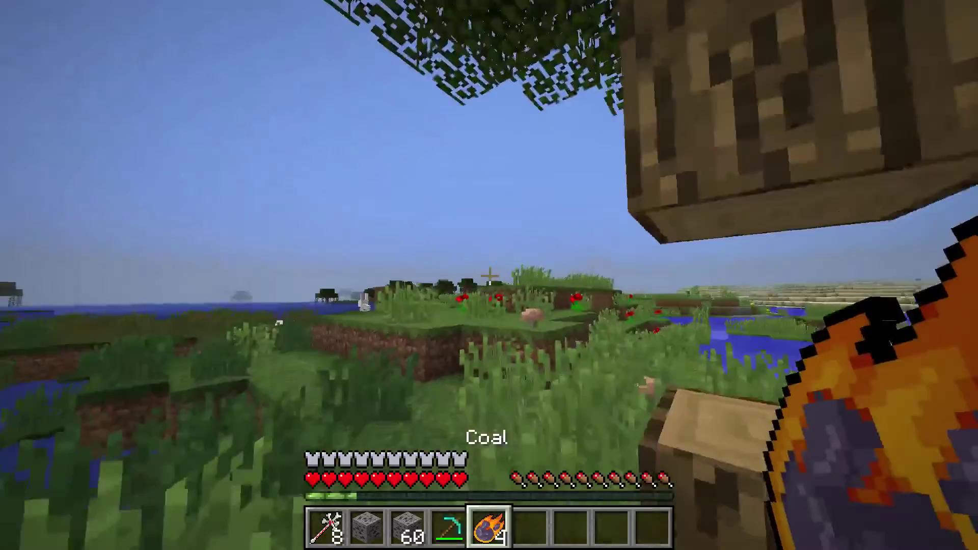
Walk onto the grassy strip and along the riverbank.
{"action": "key", "text": "w"}
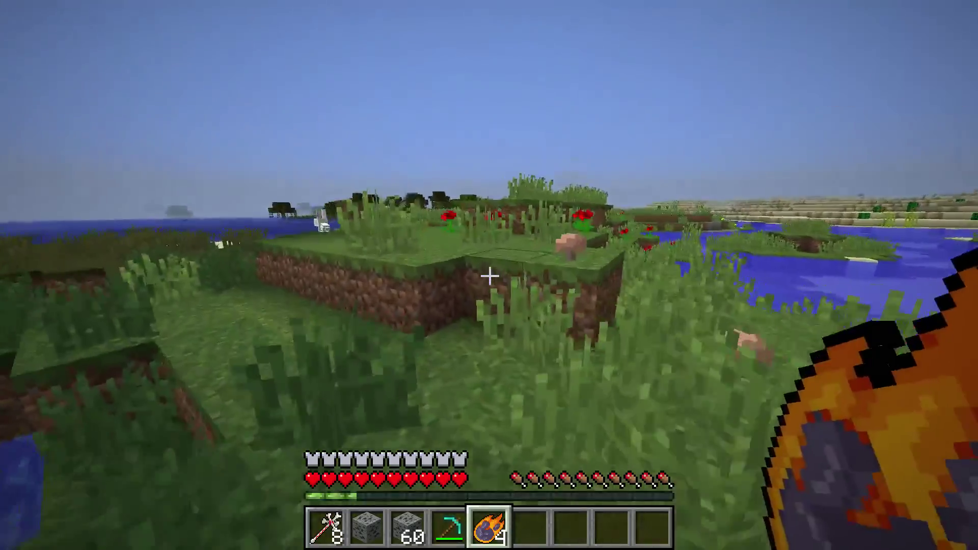
{"action": "key", "text": "w"}
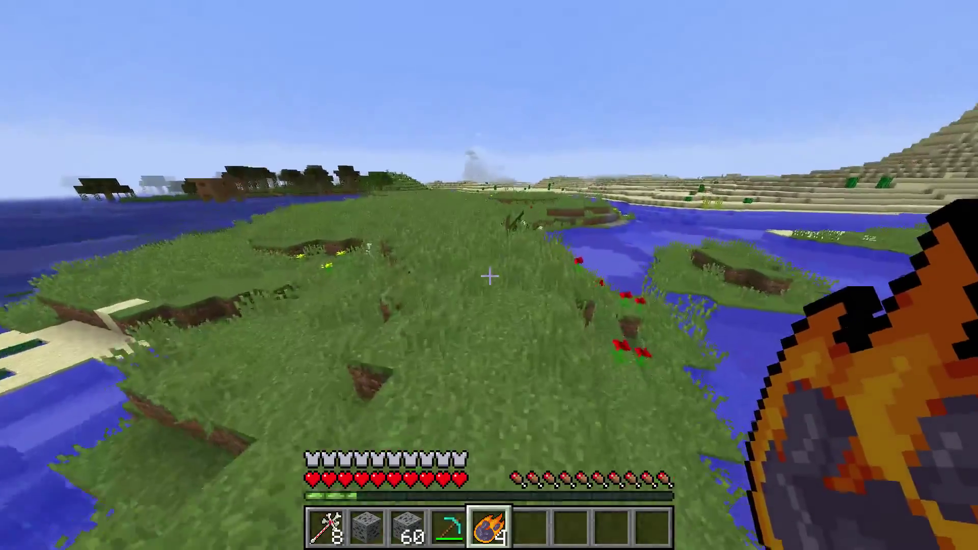
{"action": "key", "text": "w"}
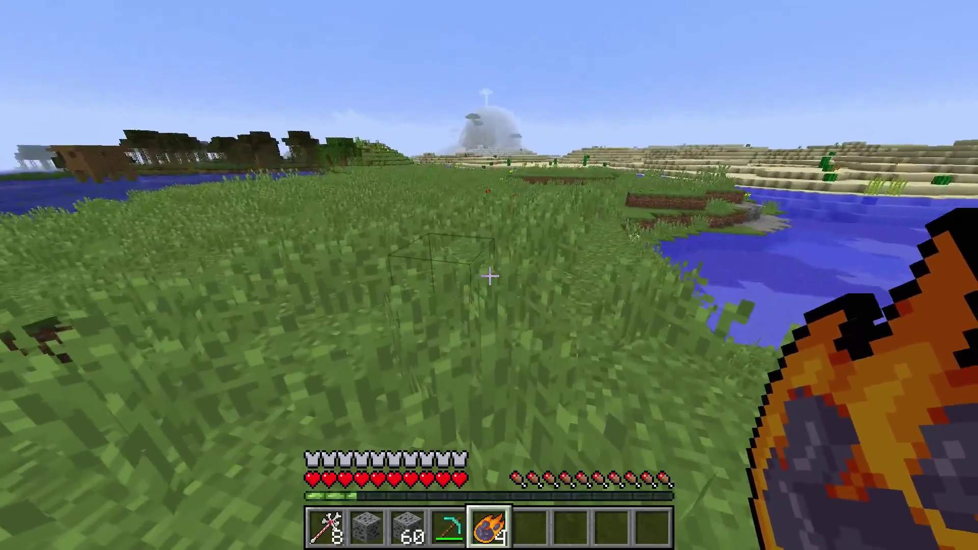
Deactivate MinePlex Wizards.zip in Resource Packs, leaving only Default selected.
{"action": "key", "text": "Escape"}
{"action": "left_click", "coordinate": [458, 316]}
{"action": "left_click", "coordinate": [409, 387]}
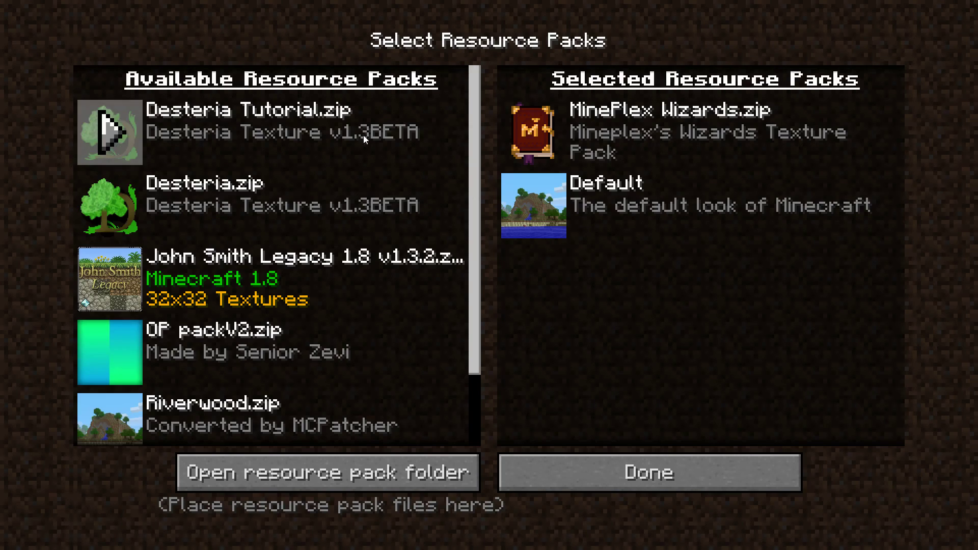
{"action": "left_click", "coordinate": [518, 130]}
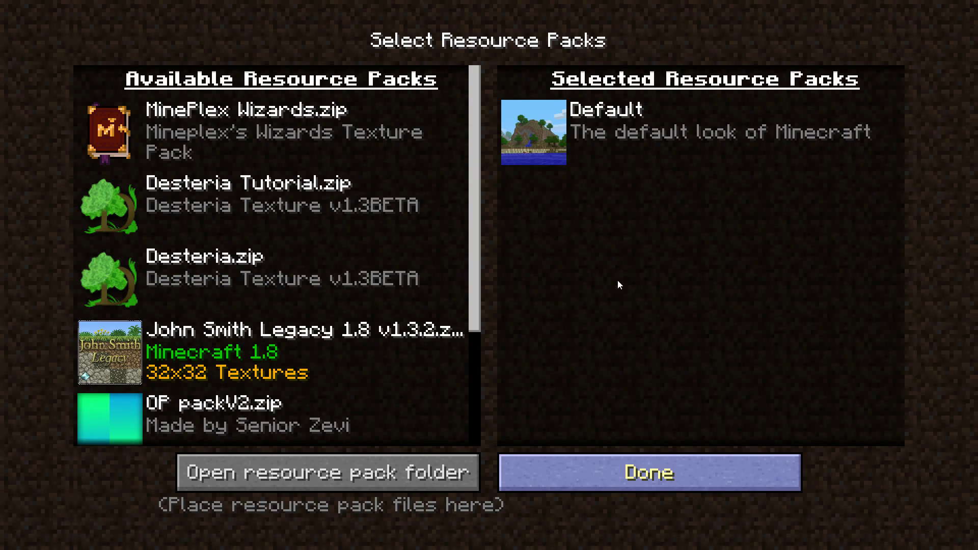
{"action": "key", "text": "Escape"}
{"action": "left_click", "coordinate": [552, 459]}
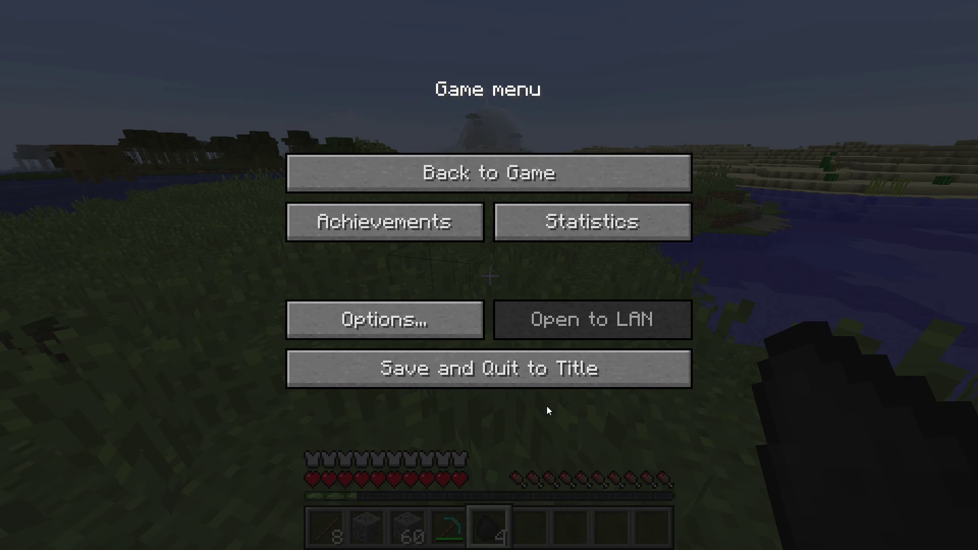